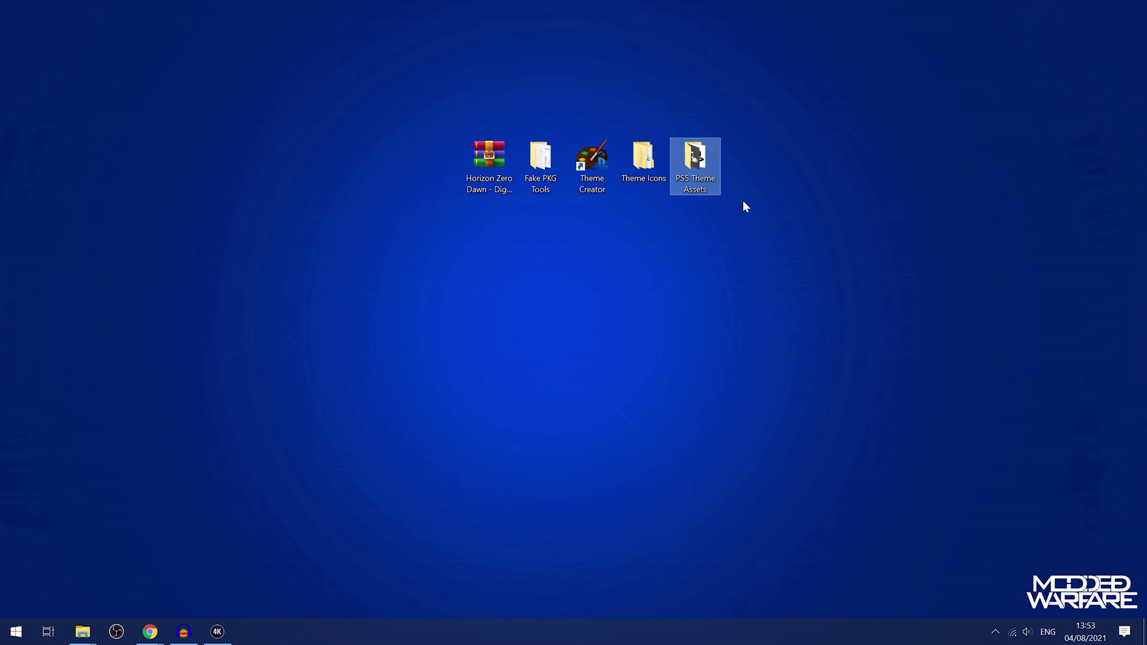
# Open the PS5 Theme Assets folder from the desktop in File Explorer.
pyautogui.doubleClick(699, 172)
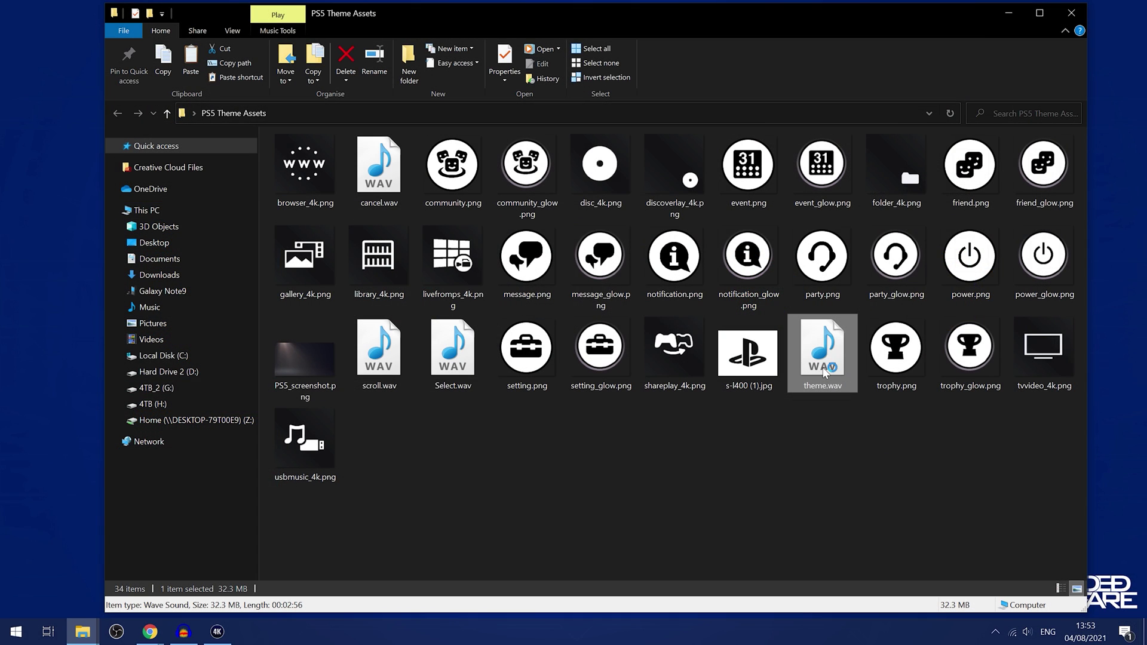
# Play theme.wav, inspect browser_4k.png, then close the PS5 Theme Assets folder.
pyautogui.doubleClick(825, 372)
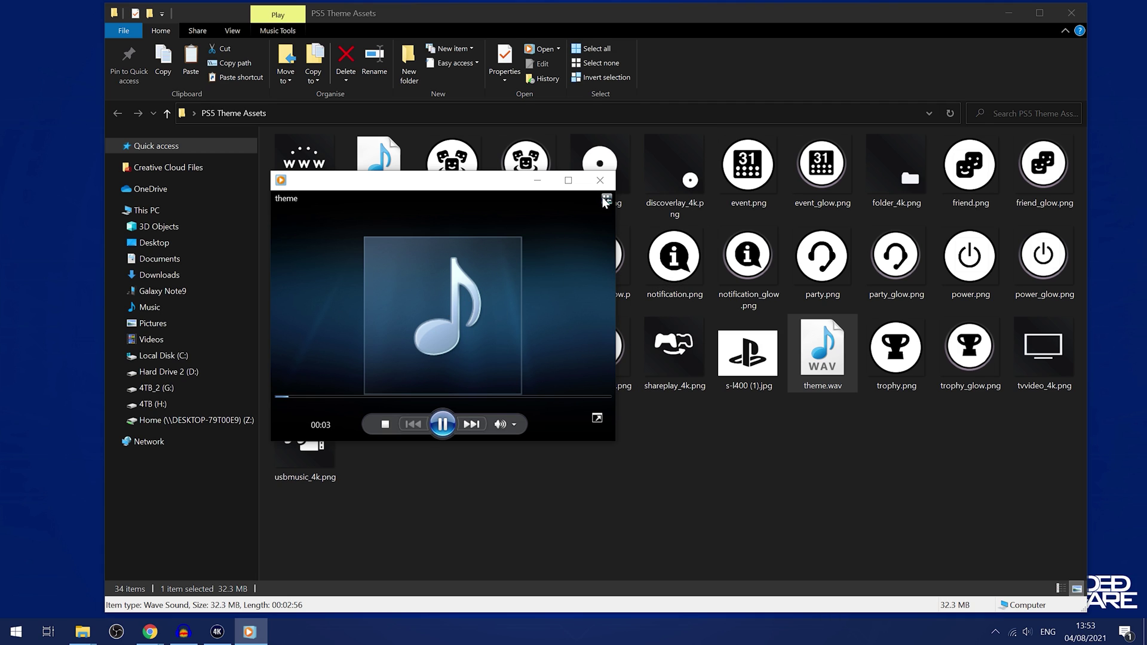
pyautogui.click(601, 182)
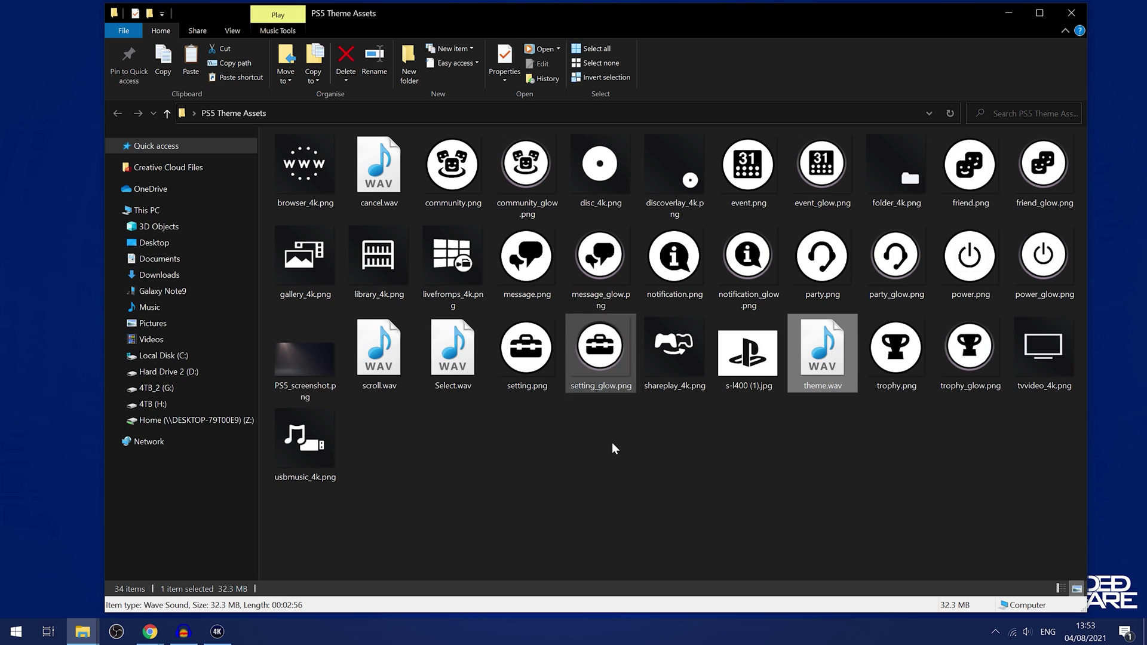
pyautogui.click(700, 312)
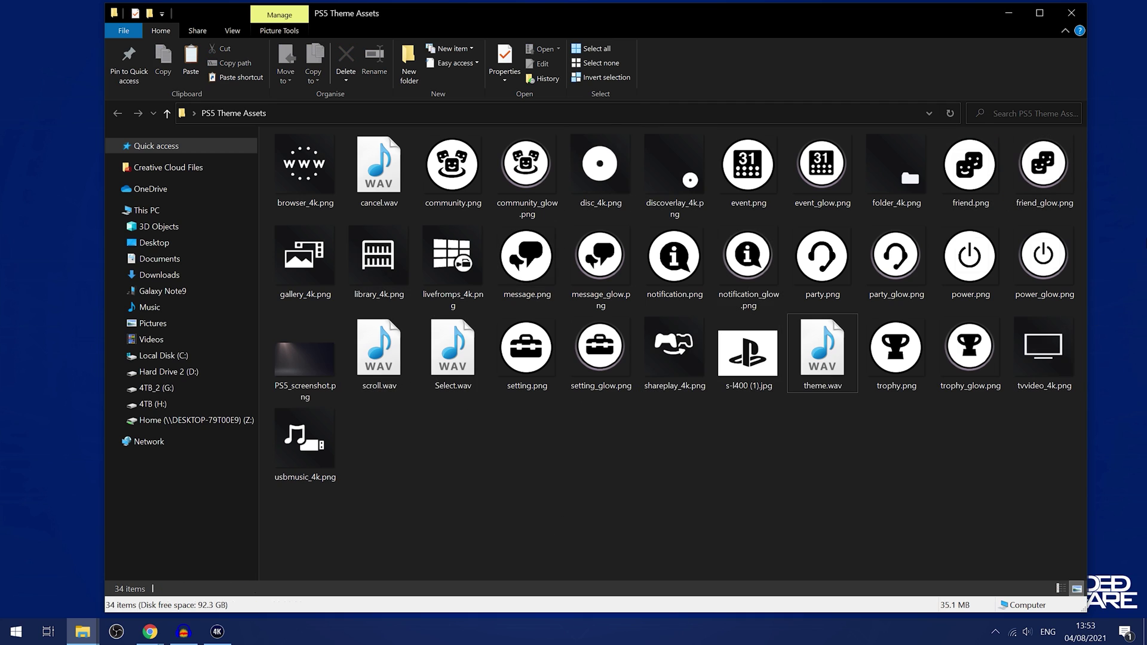
pyautogui.click(297, 172)
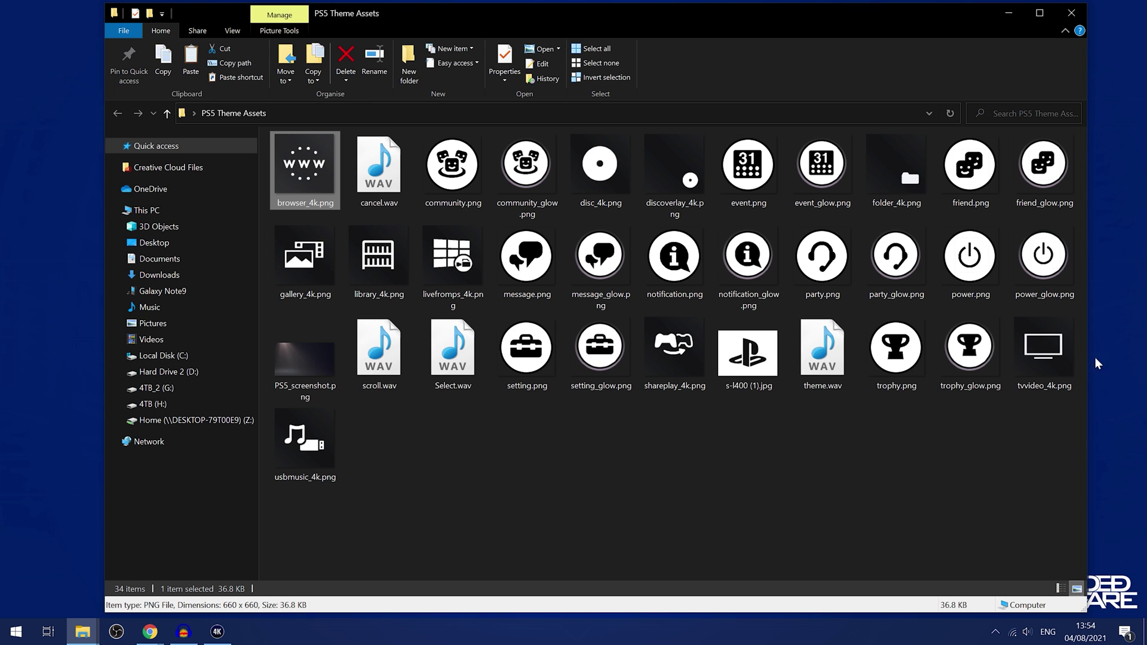
pyautogui.click(791, 468)
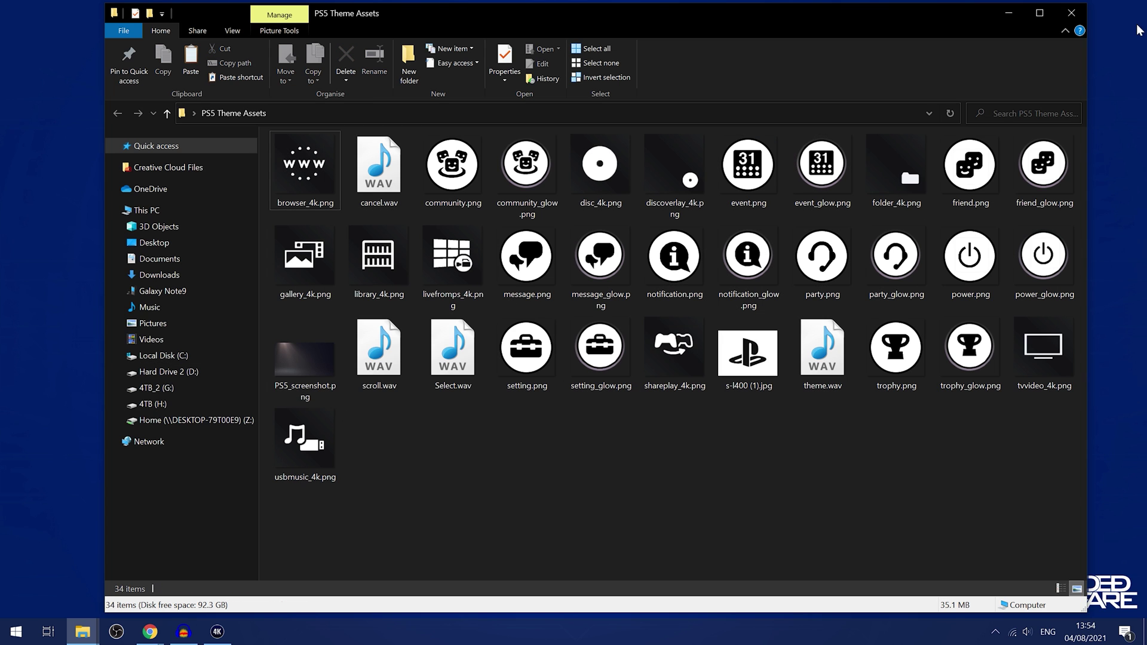
pyautogui.click(1081, 19)
# Browse the Stock Content Icons and Stock Function Icons folders in Theme Icons, then close it.
pyautogui.doubleClick(643, 161)
pyautogui.doubleClick(360, 156)
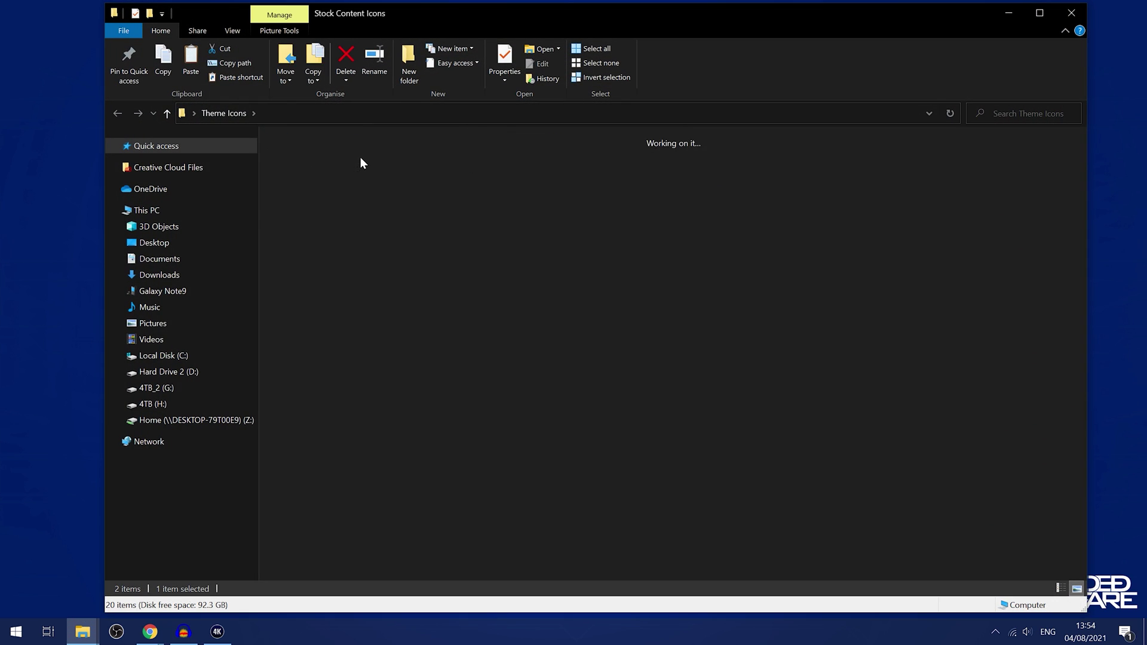
pyautogui.hotkey('alt', 'Left')
pyautogui.doubleClick(346, 170)
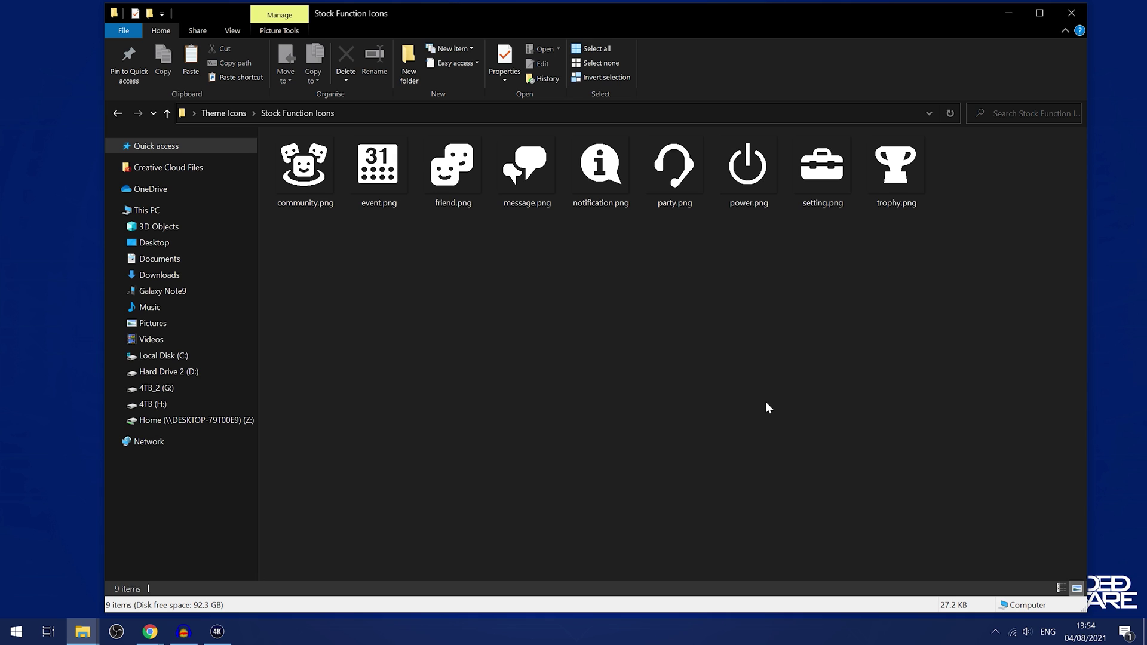
pyautogui.hotkey('alt', 'Left')
pyautogui.click(643, 268)
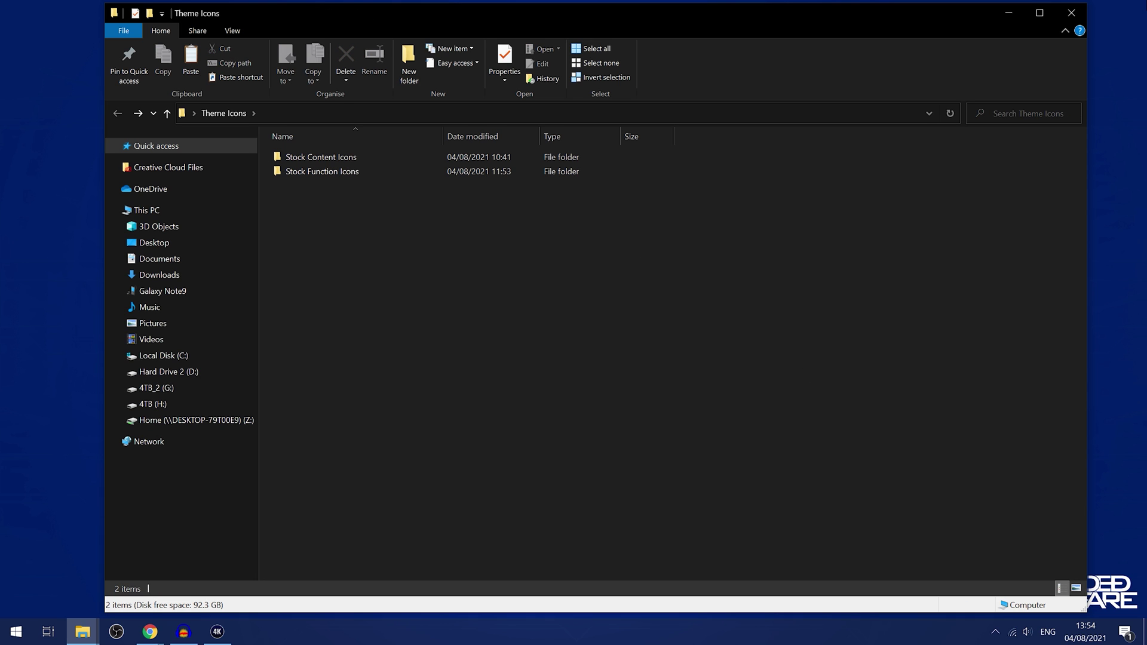
pyautogui.click(1071, 12)
pyautogui.moveTo(378, 343); pyautogui.dragTo(819, 274)
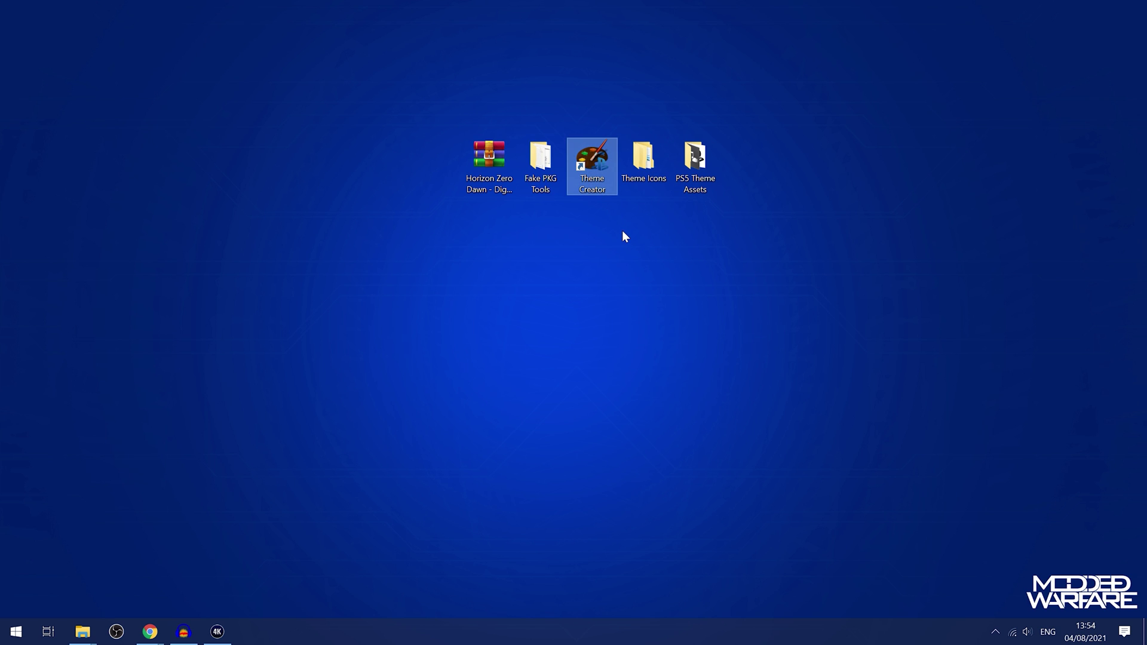
pyautogui.doubleClick(577, 176)
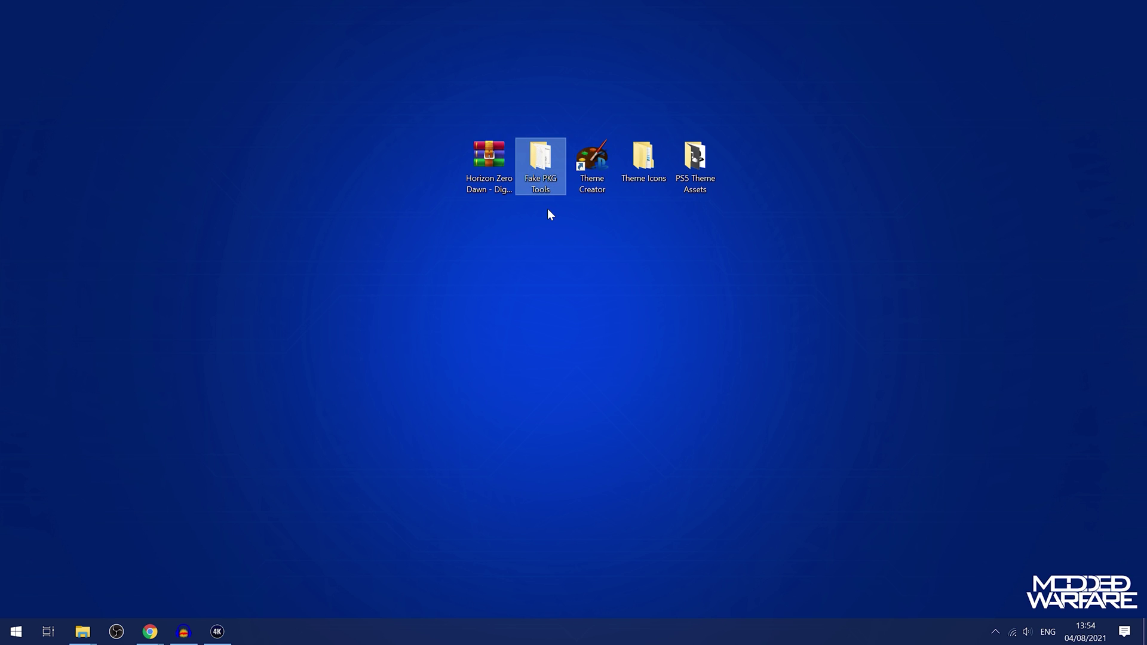
pyautogui.press('Return')
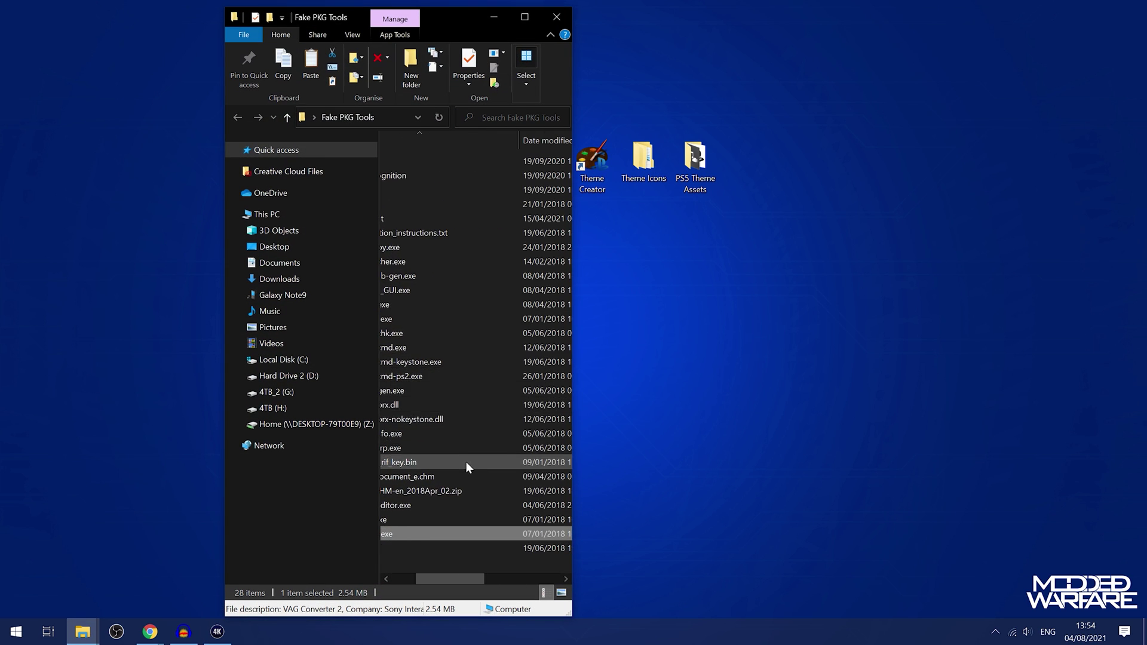
pyautogui.moveTo(464, 579); pyautogui.dragTo(422, 536)
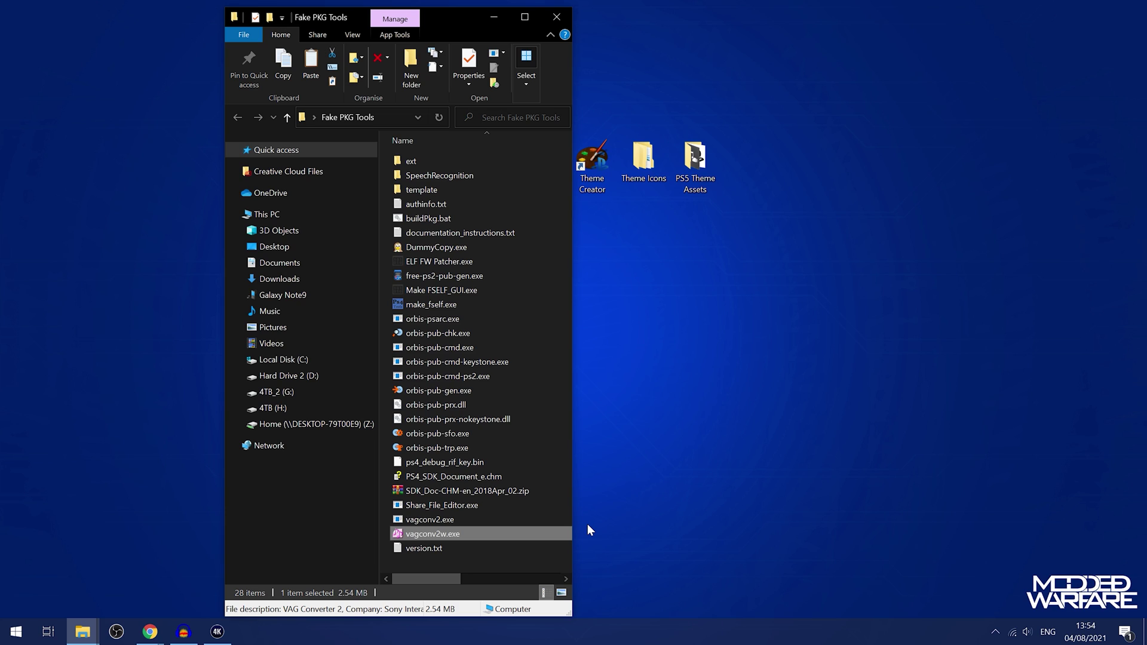
pyautogui.moveTo(475, 534)
pyautogui.click(558, 17)
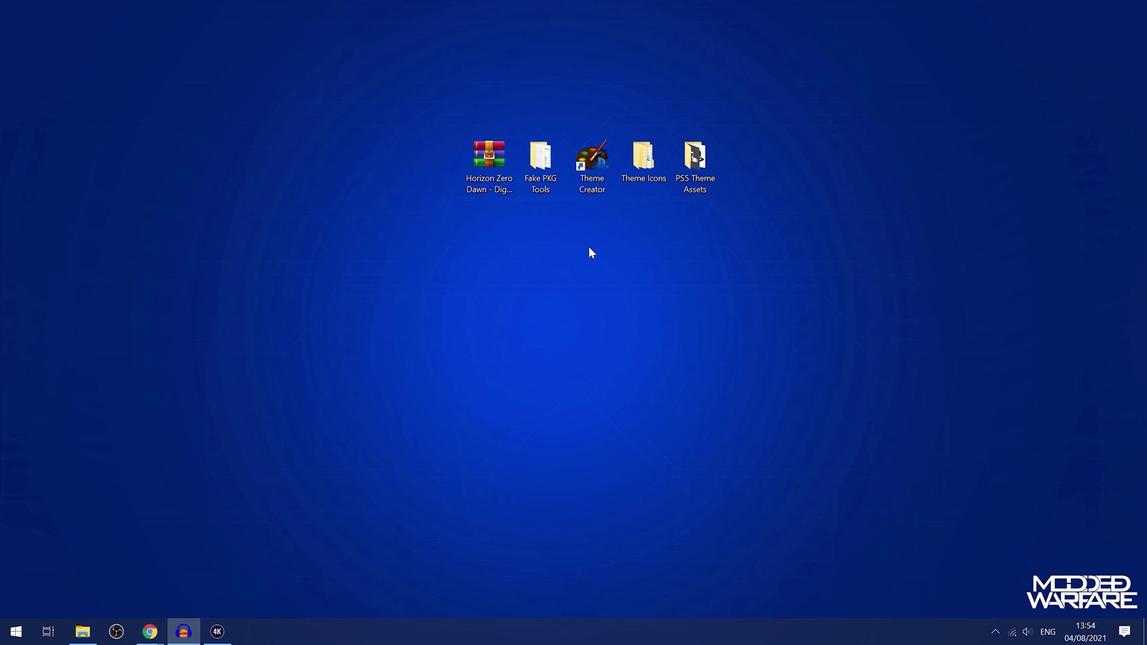
pyautogui.click(595, 186)
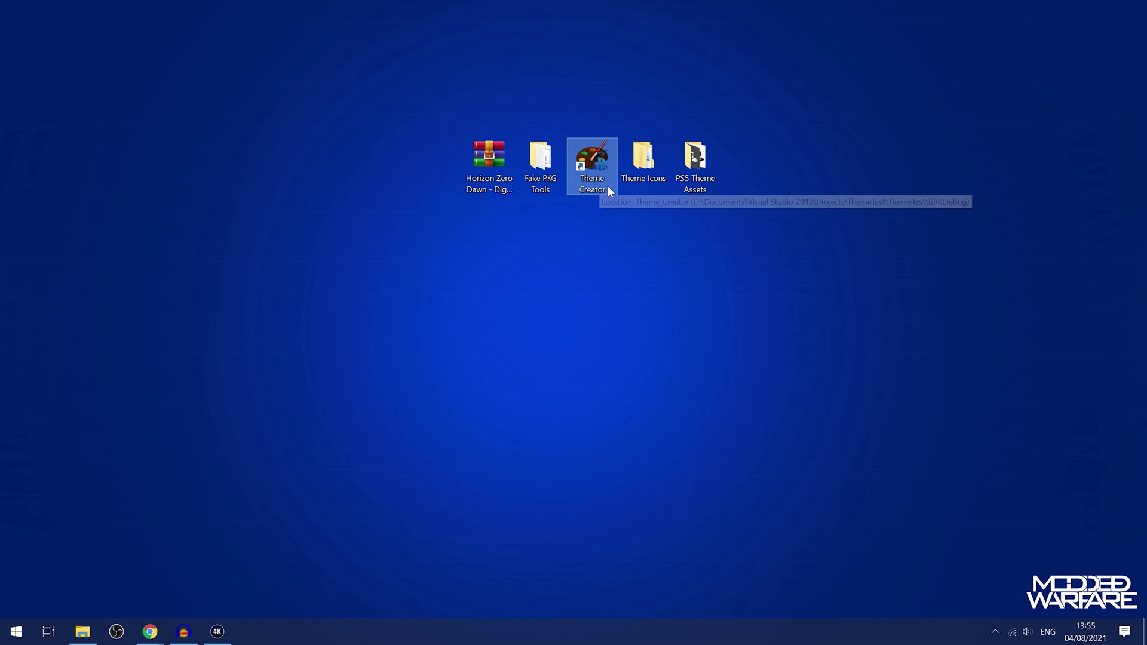
# Launch PS4 Theme Creator 1.2 from its desktop shortcut.
pyautogui.doubleClick(610, 192)
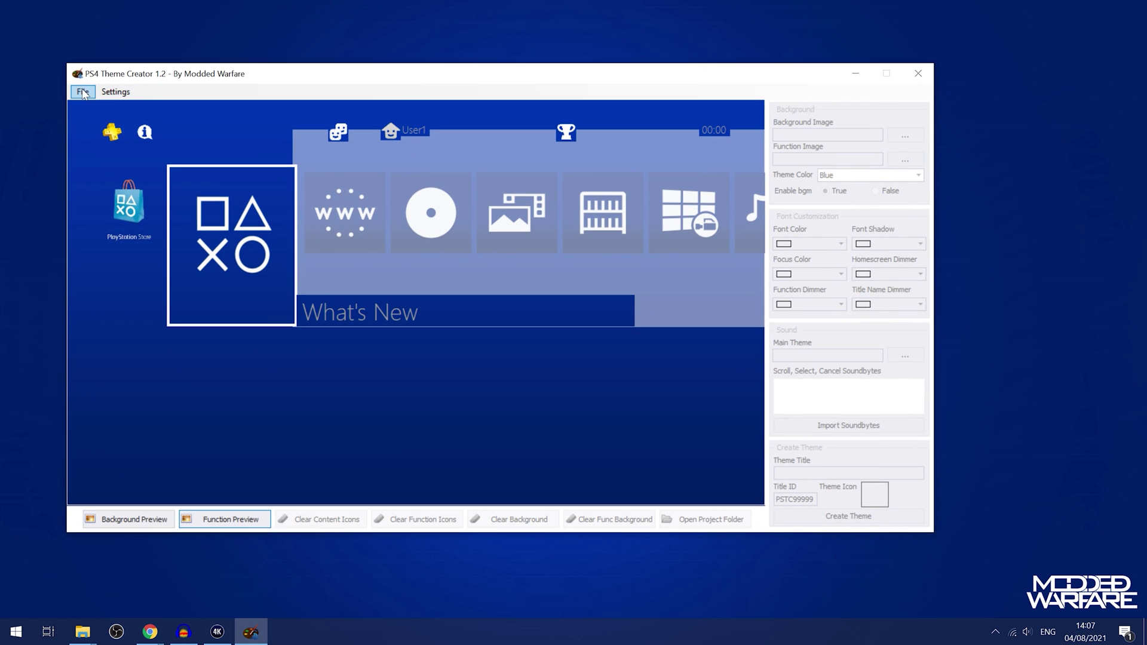
# Create a new theme via File > New Theme, saved as PS5Theme on the Desktop.
pyautogui.click(81, 91)
pyautogui.click(105, 105)
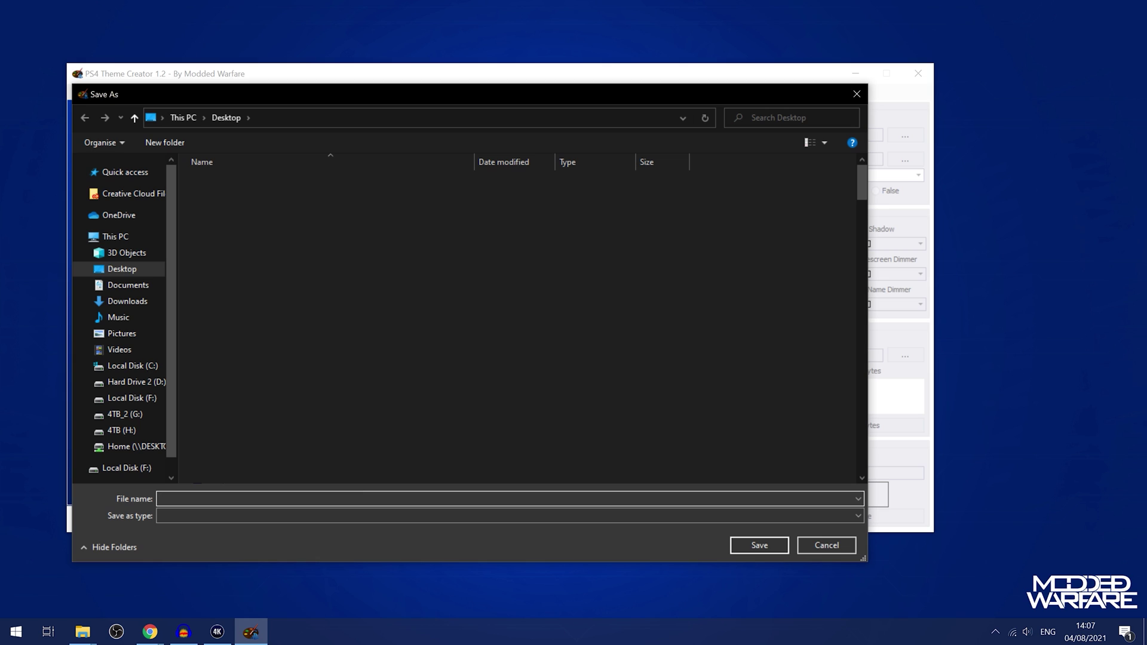
pyautogui.write('PS')
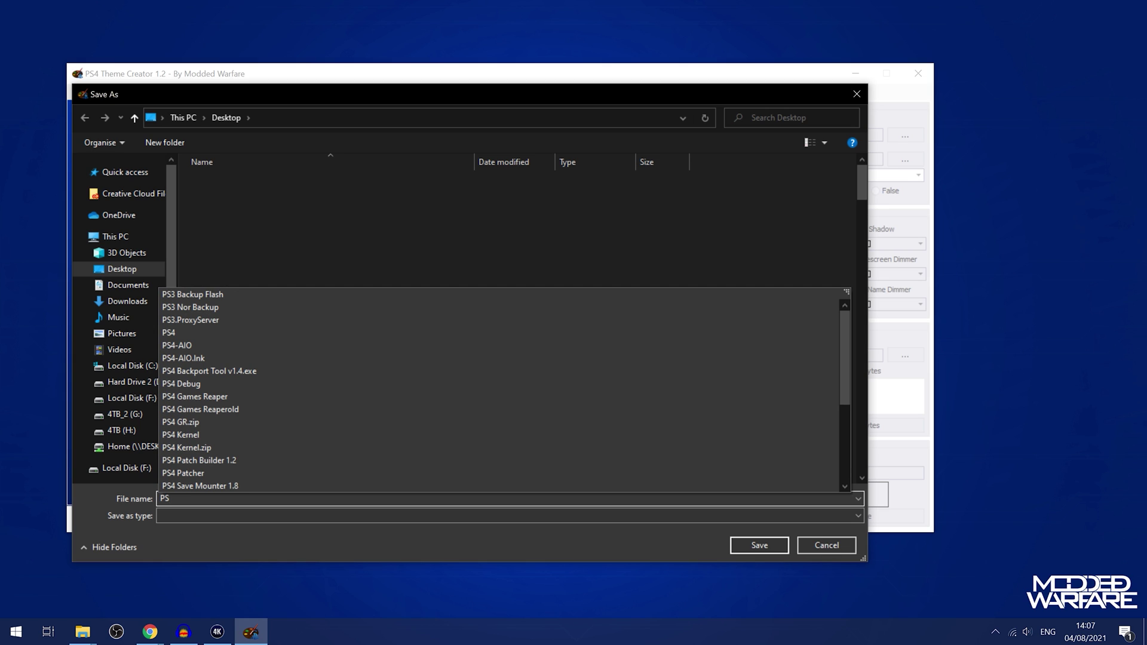
pyautogui.write('5Theme')
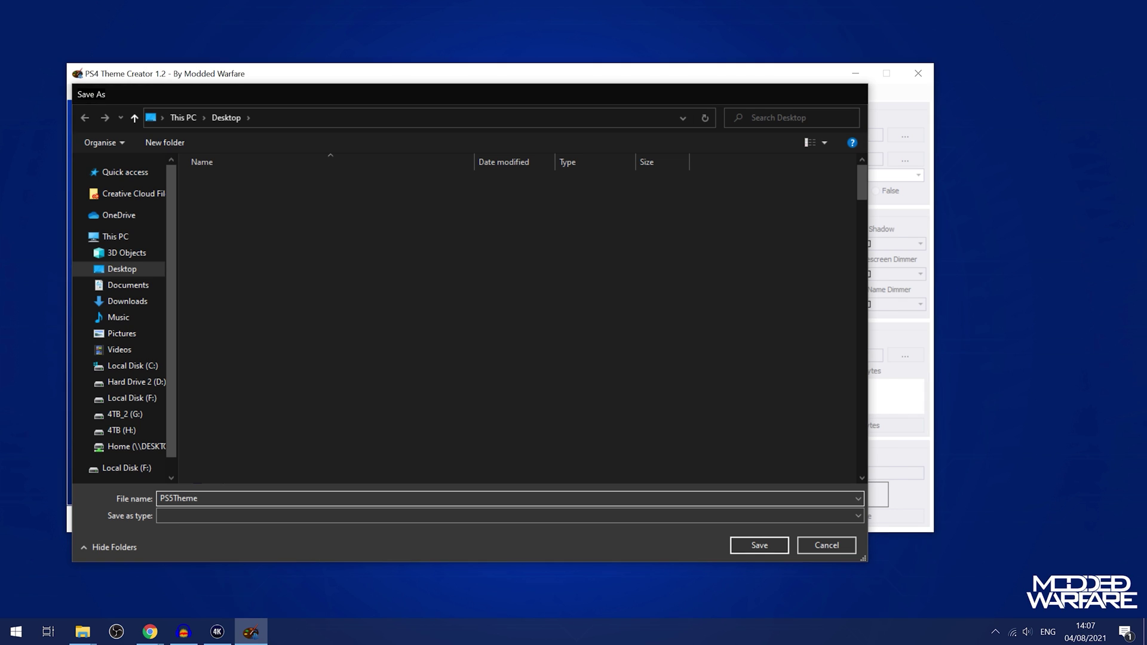
pyautogui.press('Return')
pyautogui.moveTo(3, 9); pyautogui.dragTo(481, 94)
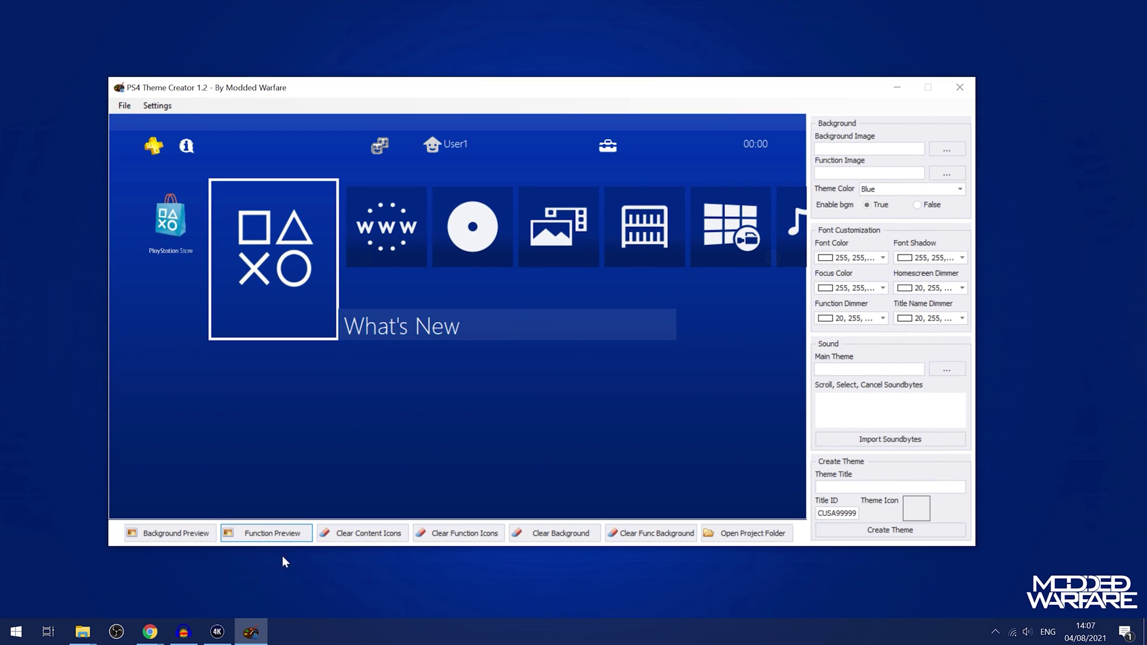
# Switch between the home-screen and function-screen previews.
pyautogui.click(223, 539)
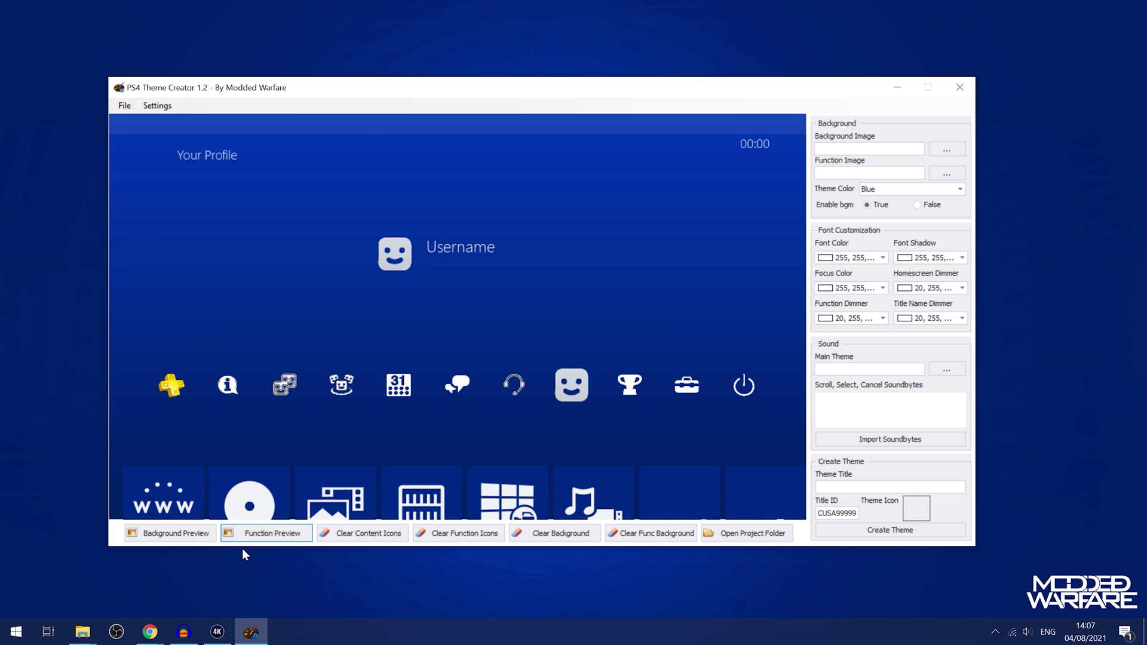
pyautogui.click(181, 536)
pyautogui.click(266, 533)
pyautogui.click(173, 534)
# Open the PS5 Theme Assets folder alongside the Theme Creator window.
pyautogui.moveTo(680, 92); pyautogui.dragTo(696, 212)
pyautogui.doubleClick(684, 164)
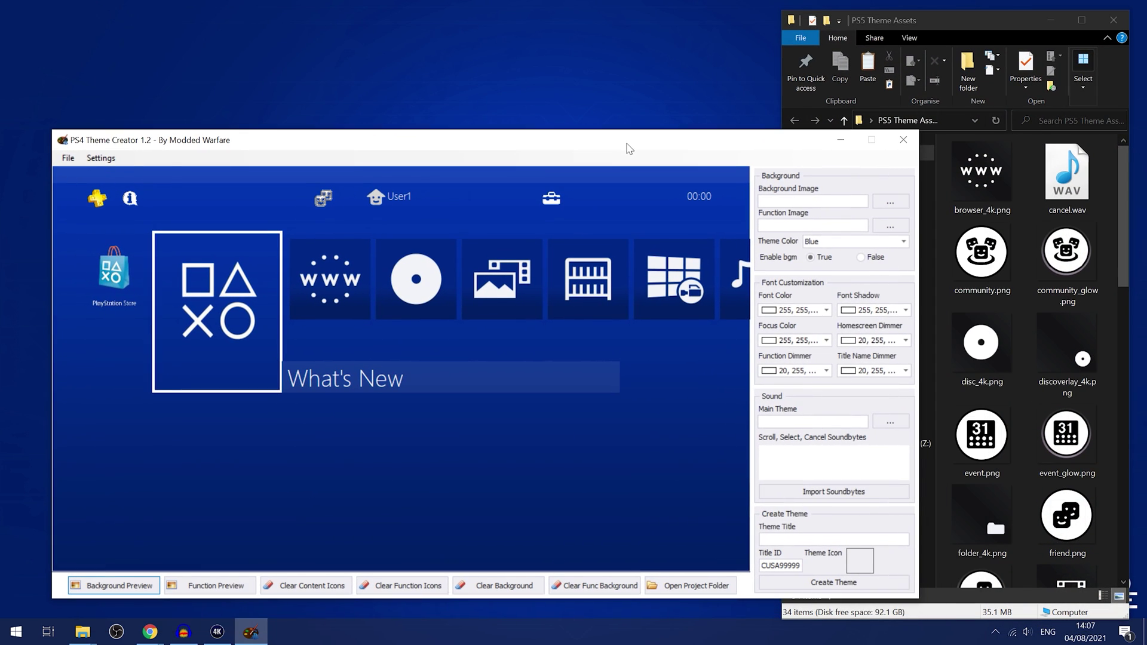
pyautogui.click(1036, 46)
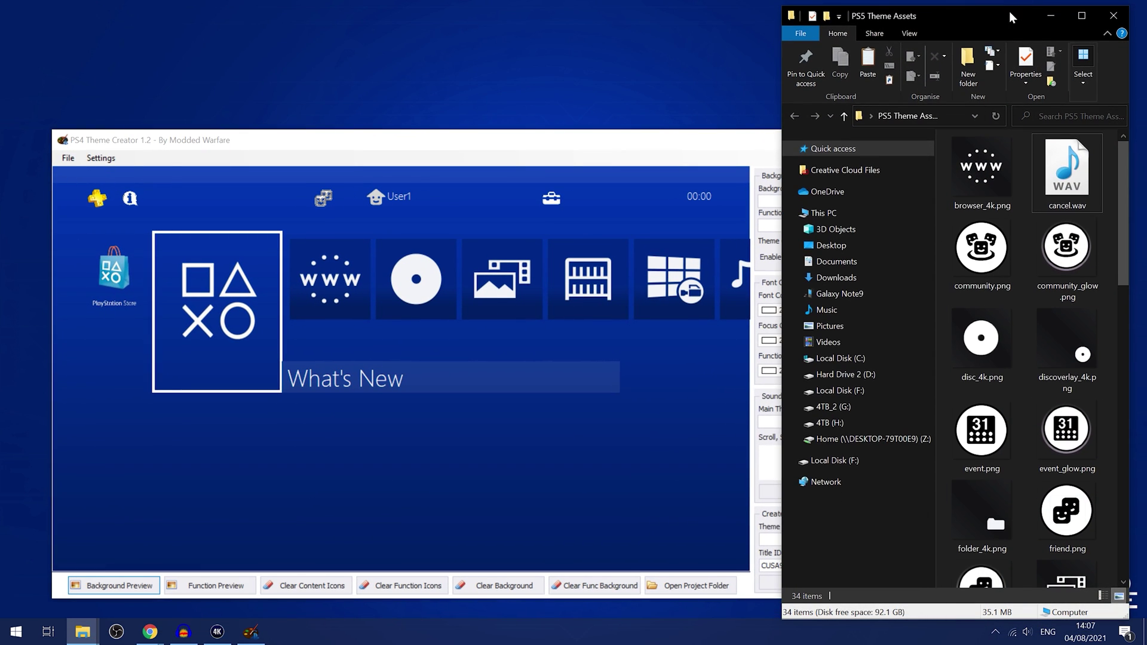
pyautogui.moveTo(1012, 18); pyautogui.dragTo(1026, 10)
pyautogui.scroll(-3, 1020, 363)
pyautogui.scroll(-7, 1020, 363)
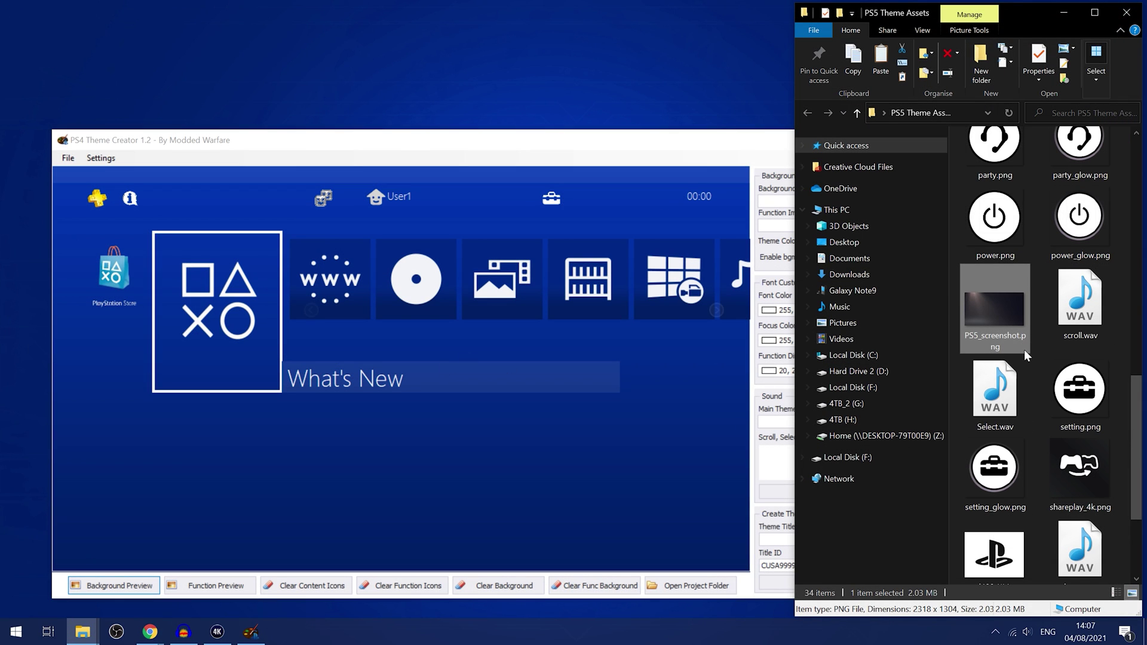
# Drop PS5_screenshot.png onto the home background and the function image.
pyautogui.moveTo(998, 321); pyautogui.dragTo(355, 462)
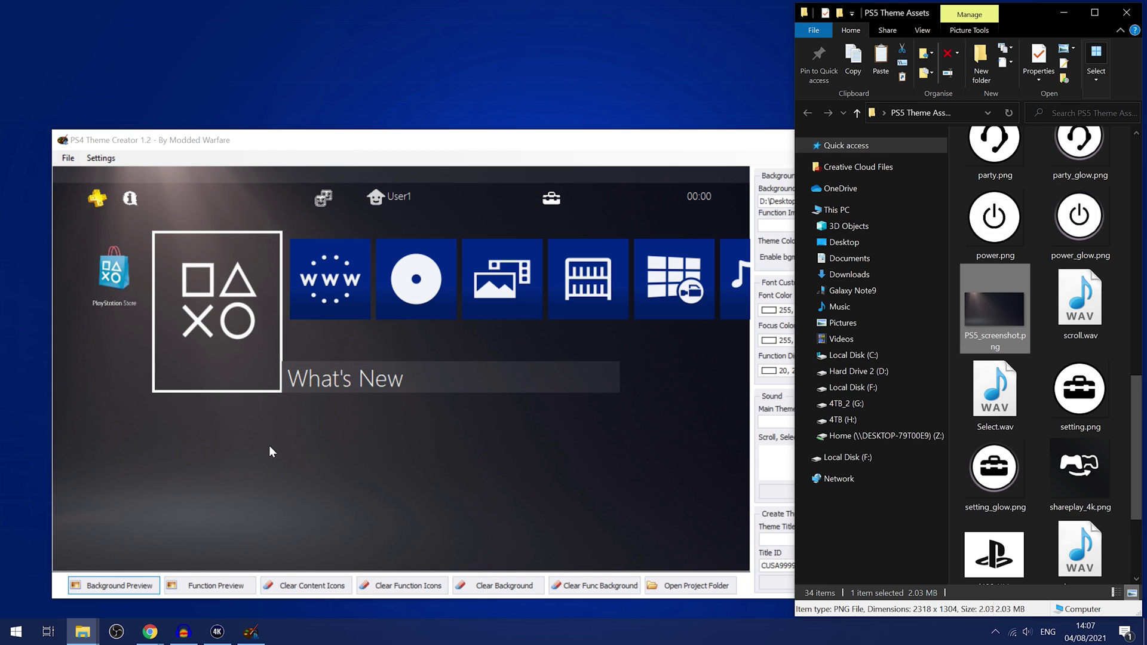
pyautogui.click(209, 585)
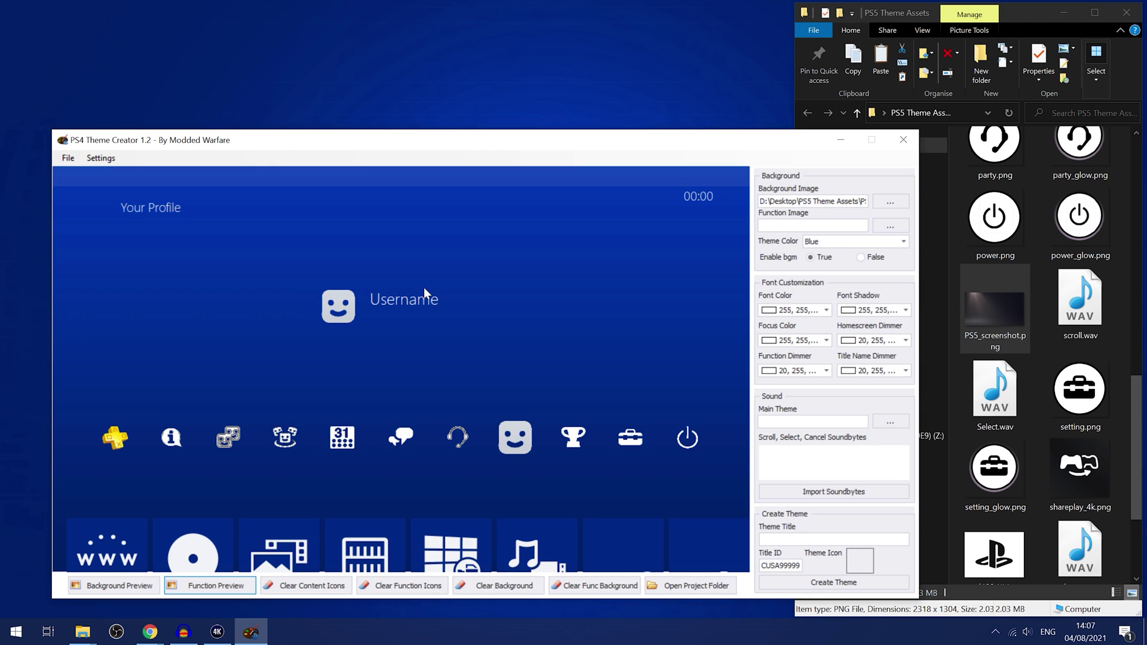
pyautogui.moveTo(994, 310); pyautogui.dragTo(274, 341)
pyautogui.moveTo(156, 294); pyautogui.dragTo(156, 295)
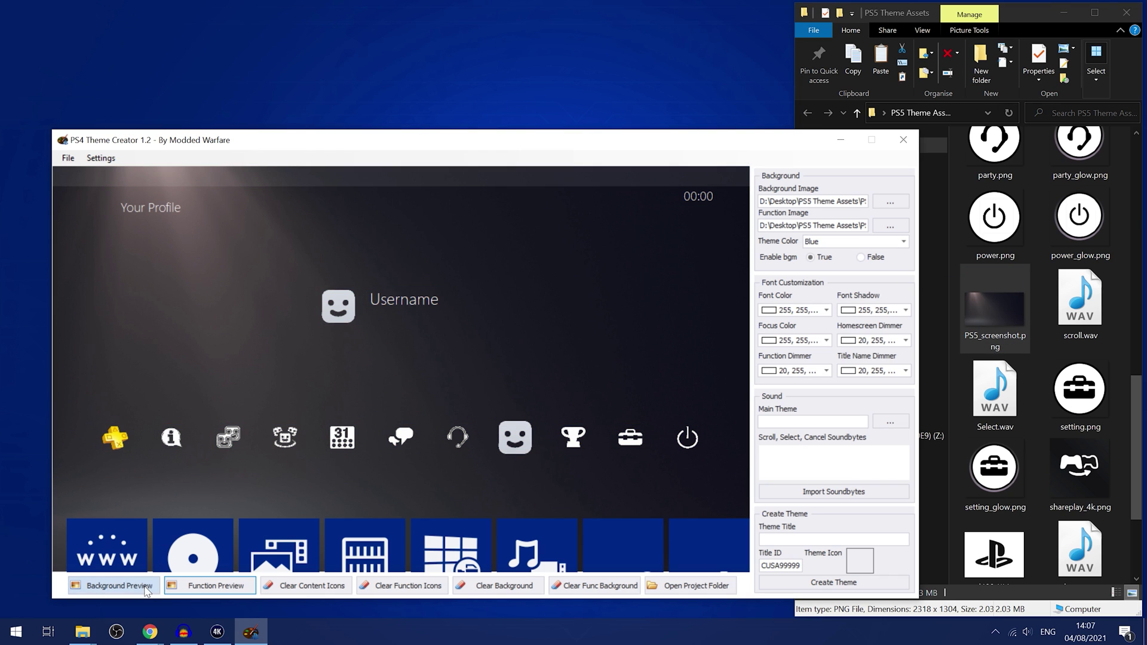
pyautogui.click(116, 586)
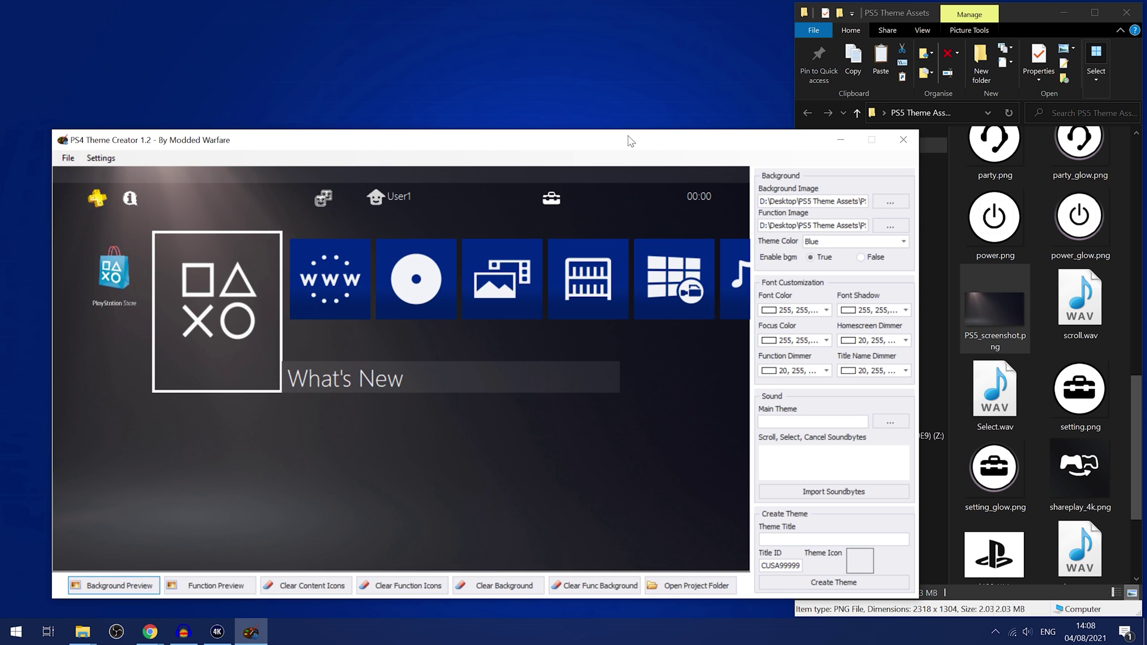
# Change the Background section's Theme Color from Blue to Grey.
pyautogui.moveTo(629, 141); pyautogui.dragTo(596, 109)
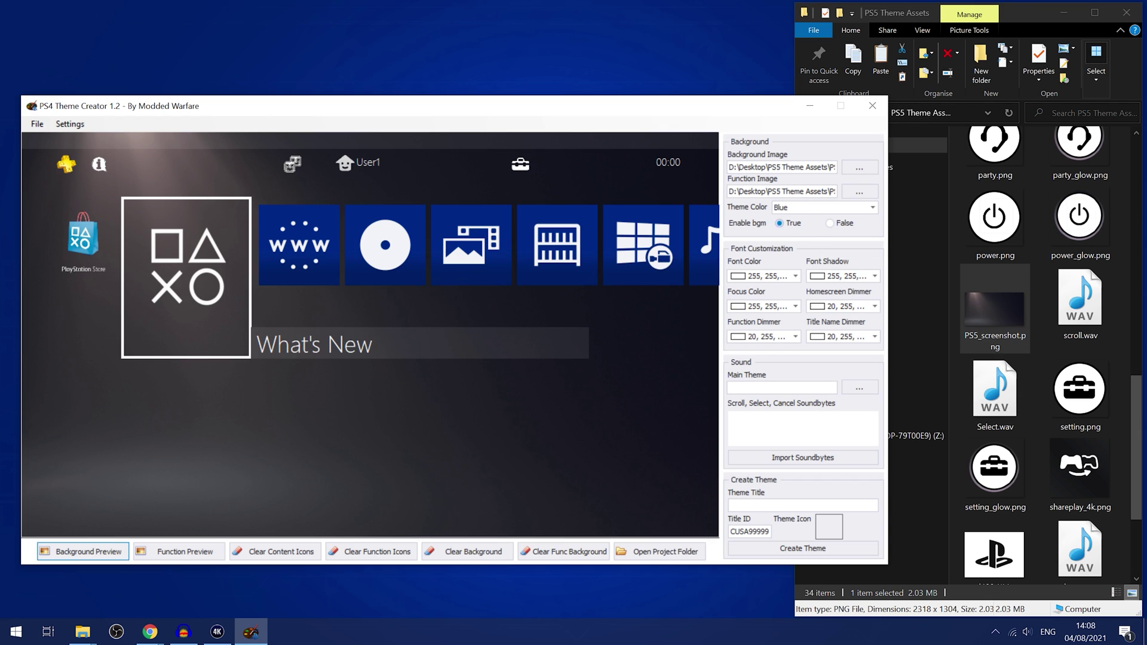
pyautogui.click(872, 207)
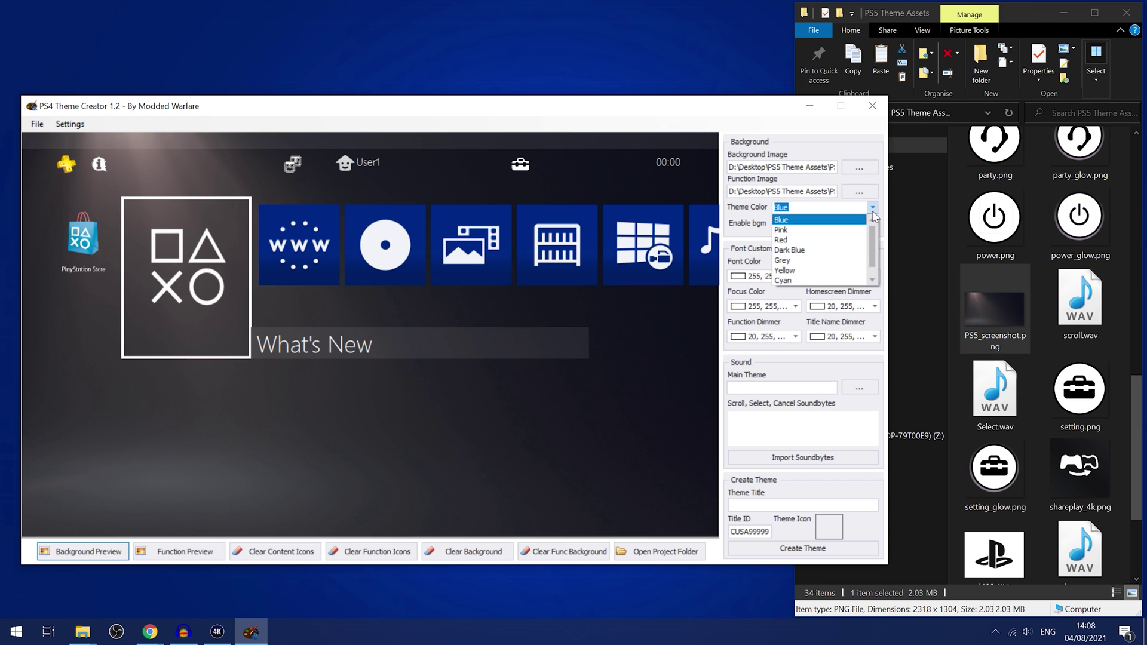
pyautogui.click(832, 266)
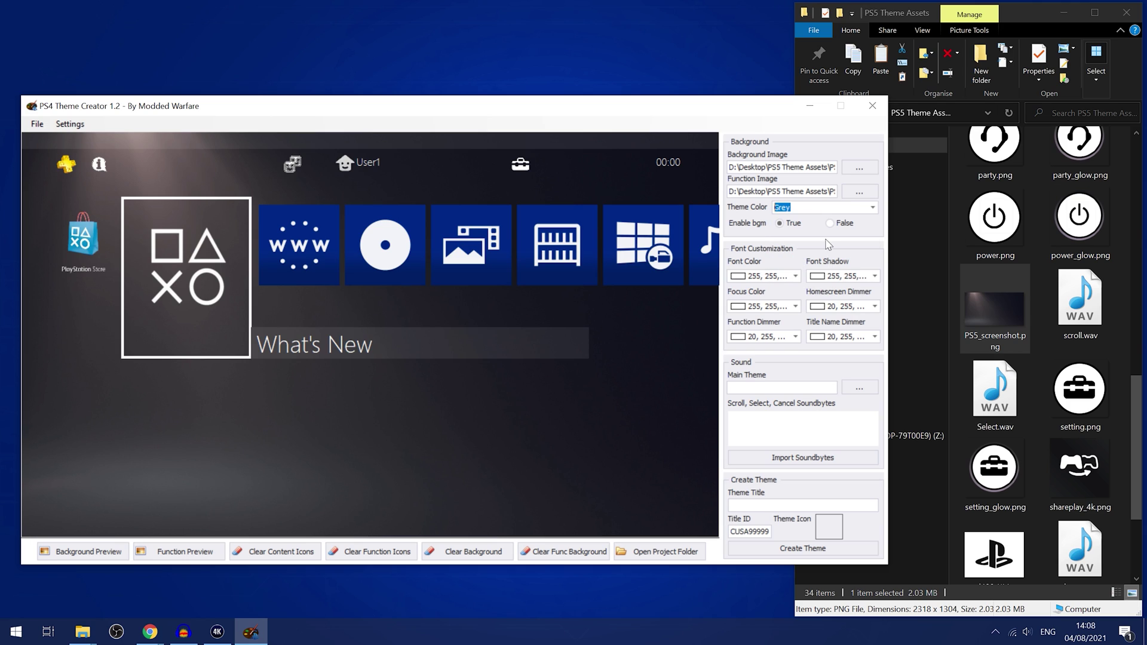
pyautogui.click(791, 208)
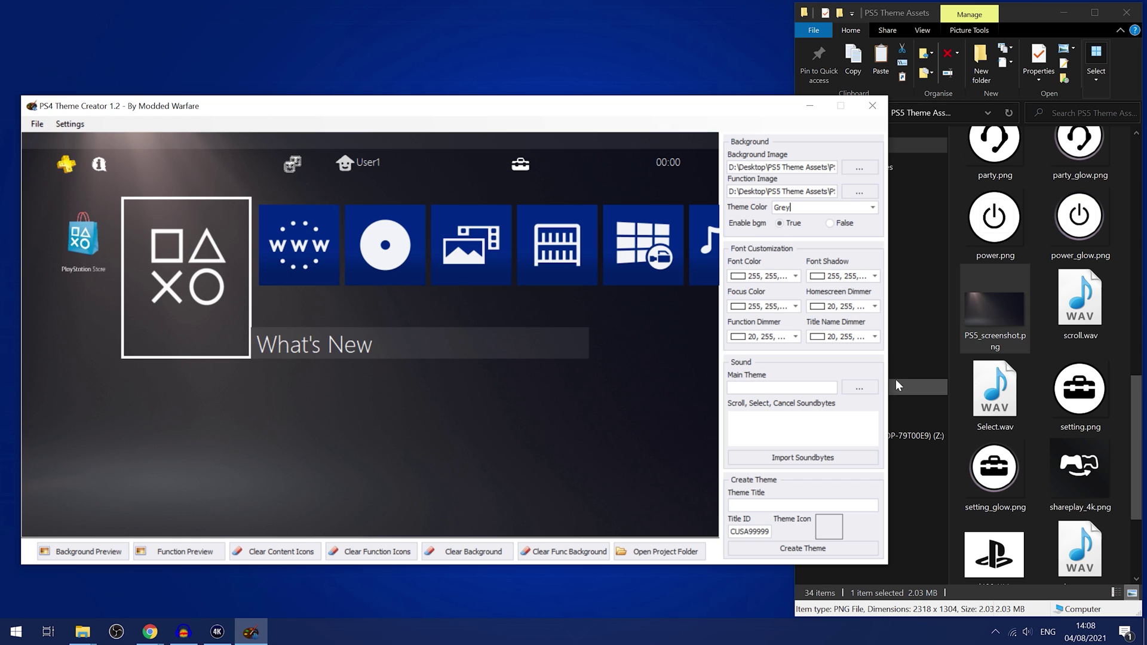
# Put browser_4k, disc_4k, gallery_4k and library_4k on the first home-screen tiles.
pyautogui.click(1033, 22)
pyautogui.scroll(10, 1015, 298)
pyautogui.click(983, 203)
pyautogui.moveTo(983, 203); pyautogui.dragTo(323, 248)
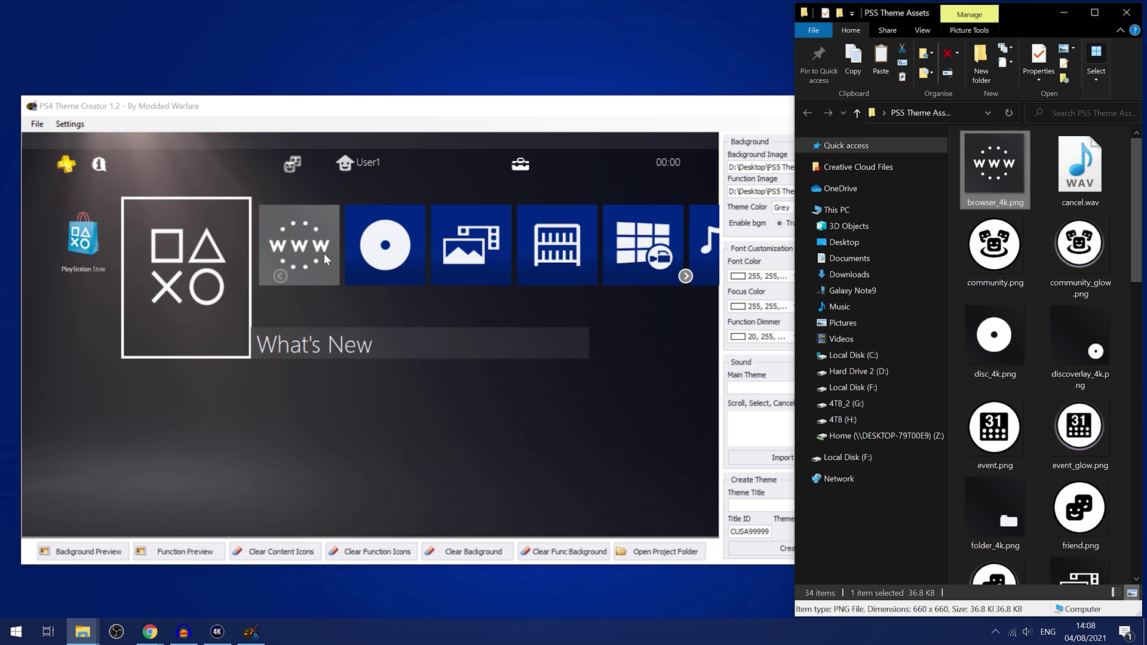
pyautogui.rightClick(385, 234)
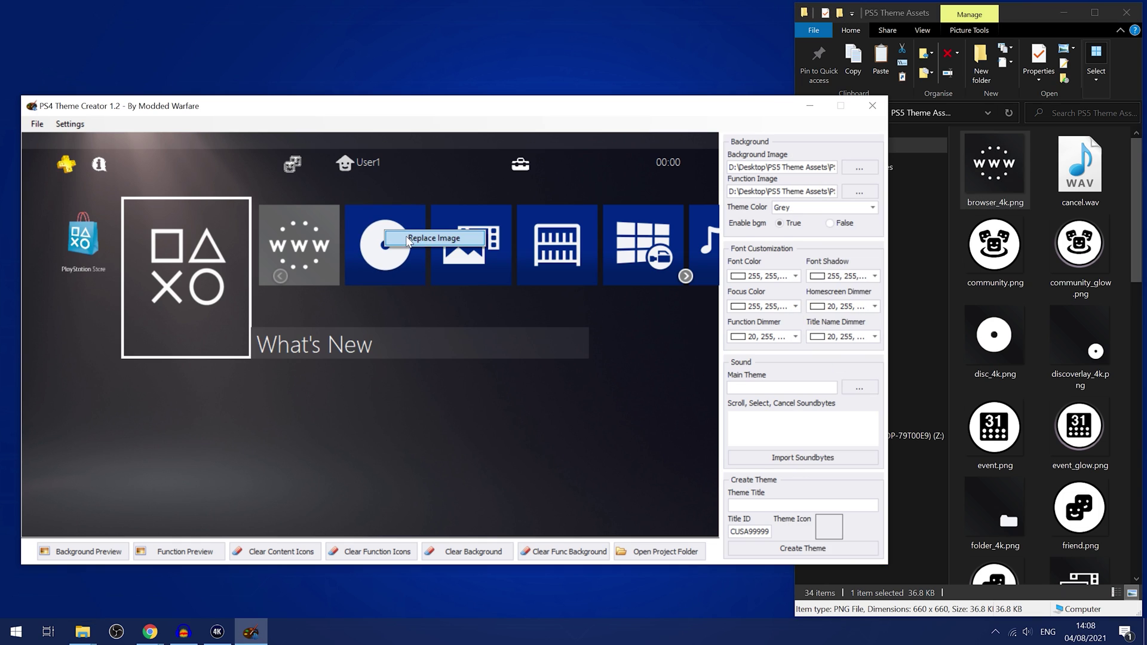
pyautogui.click(618, 121)
pyautogui.moveTo(1140, 228); pyautogui.dragTo(1139, 253)
pyautogui.moveTo(995, 281); pyautogui.dragTo(396, 255)
pyautogui.moveTo(1140, 252); pyautogui.dragTo(1140, 339)
pyautogui.moveTo(1084, 197); pyautogui.dragTo(472, 245)
pyautogui.moveTo(995, 272); pyautogui.dragTo(564, 251)
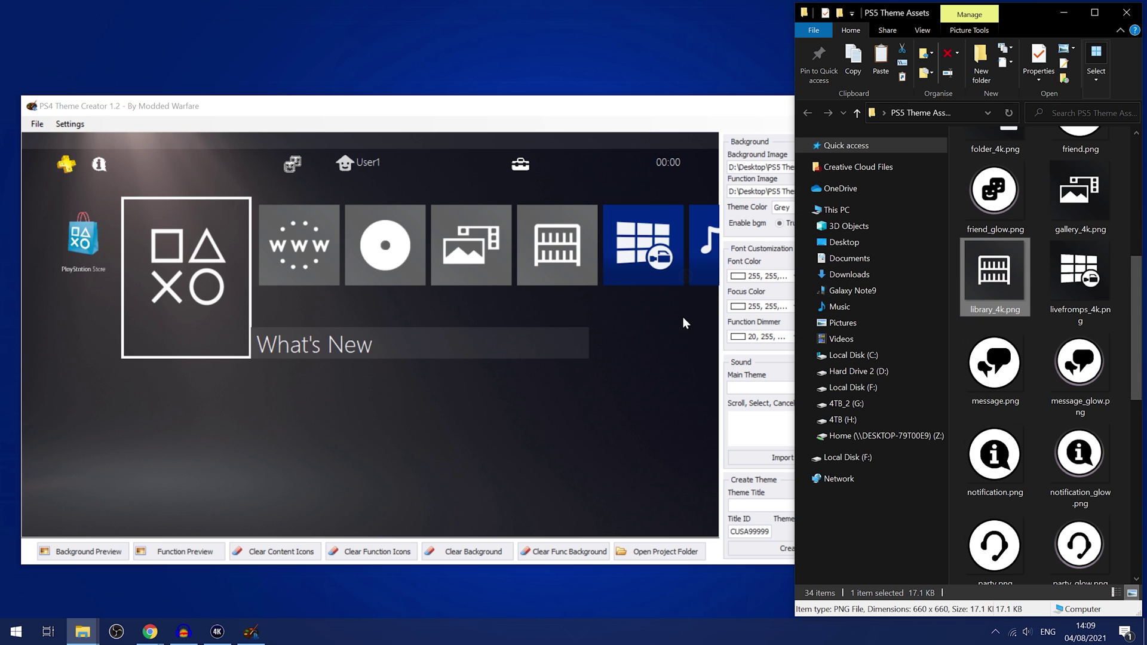
# Scroll to the later tiles and drop livefromps_4k and the next PS5 icons onto them.
pyautogui.click(685, 277)
pyautogui.click(685, 277)
pyautogui.click(685, 277)
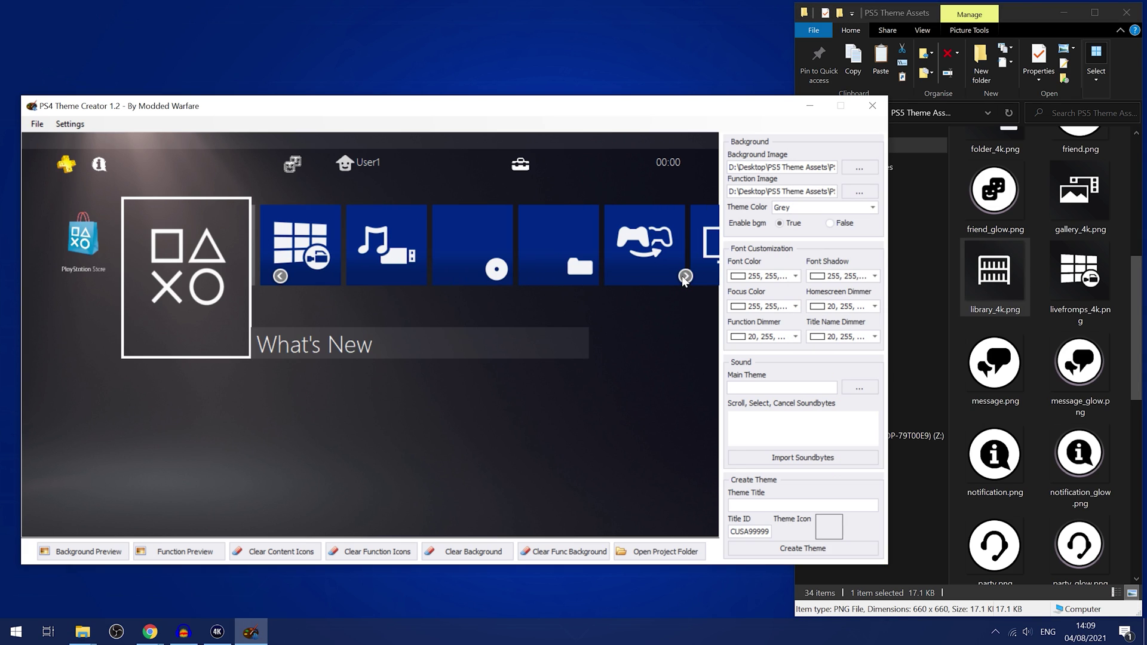
pyautogui.moveTo(1138, 269); pyautogui.dragTo(1138, 294)
pyautogui.click(1079, 197)
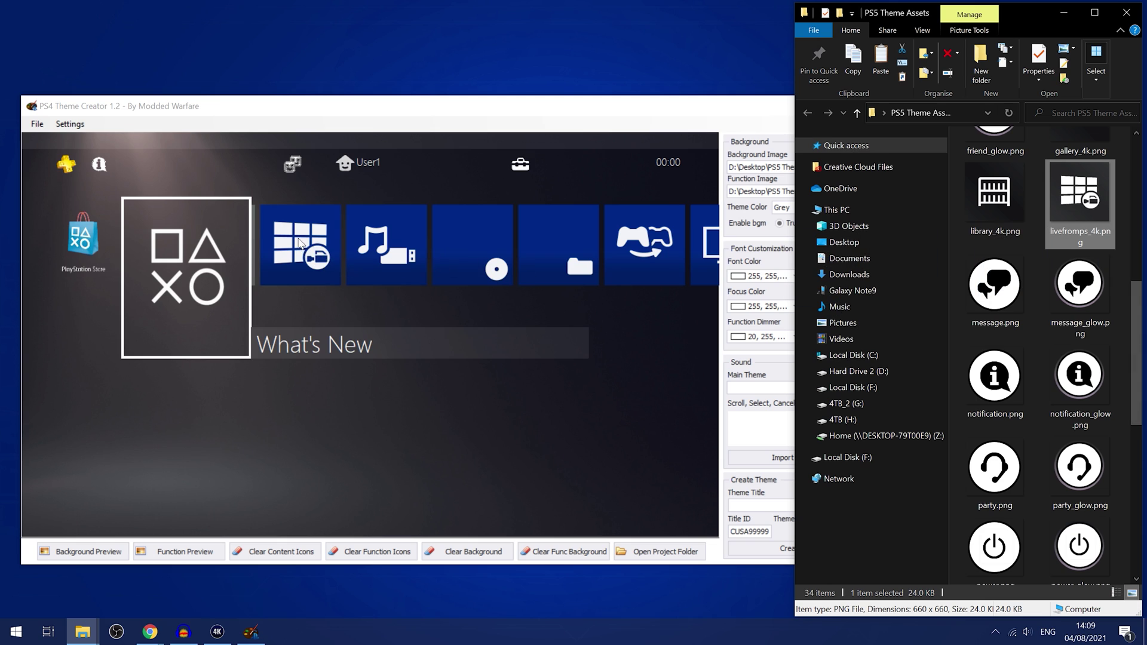
pyautogui.moveTo(302, 242); pyautogui.dragTo(302, 242)
pyautogui.scroll(-6, 1123, 490)
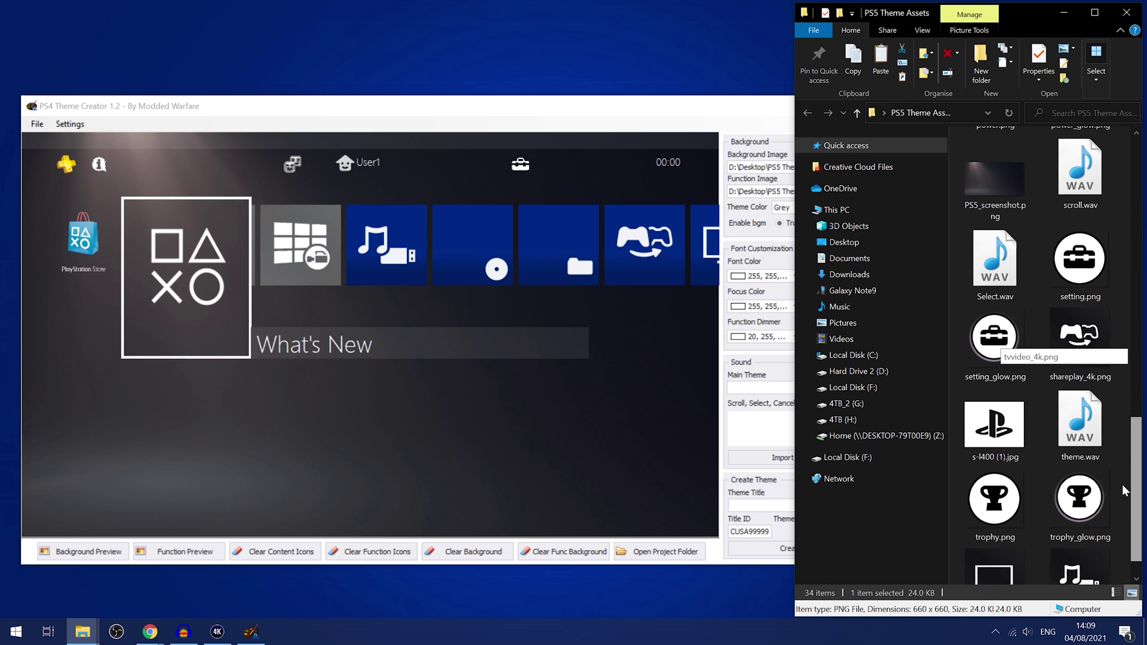
pyautogui.scroll(-2, 1123, 489)
pyautogui.moveTo(1076, 541); pyautogui.dragTo(360, 229)
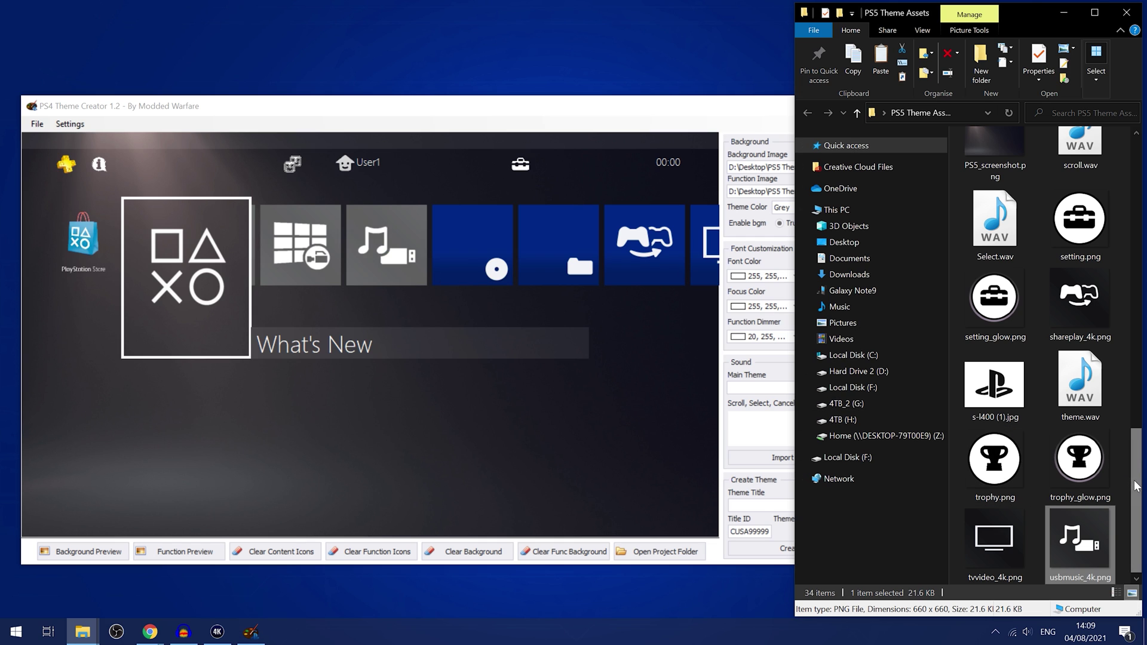
pyautogui.moveTo(1135, 485); pyautogui.dragTo(478, 261)
pyautogui.moveTo(1008, 433); pyautogui.dragTo(567, 238)
# Add the remaining icons, including shareplay_4k, to the last tiles, then scroll back.
pyautogui.click(685, 276)
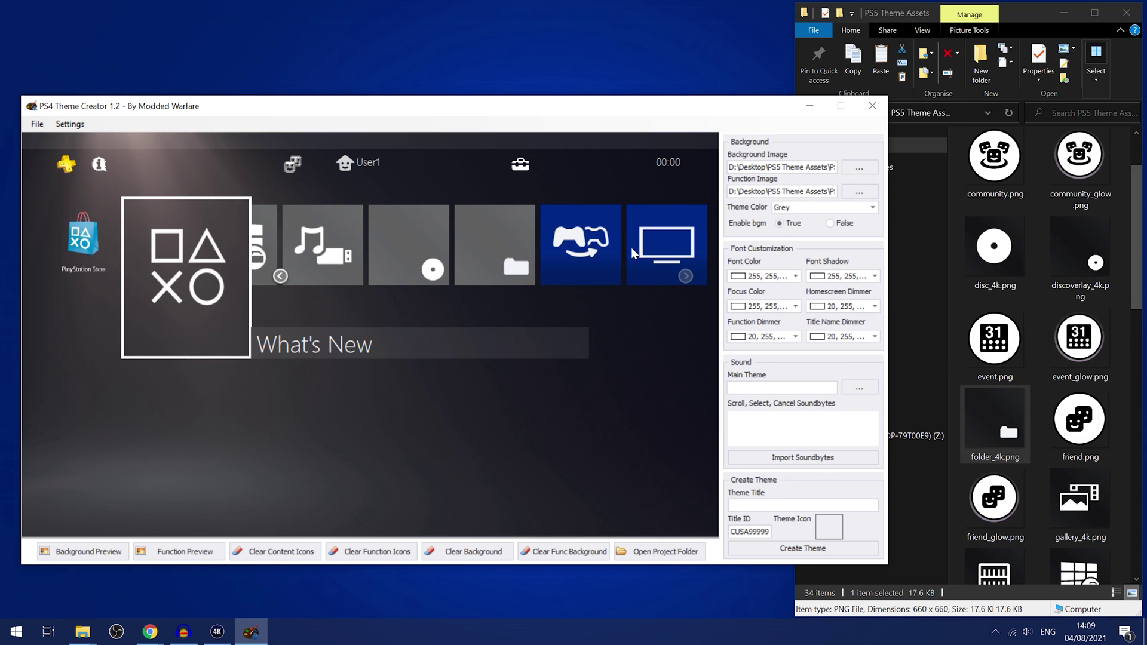
pyautogui.scroll(-10, 1052, 334)
pyautogui.moveTo(1074, 321); pyautogui.dragTo(579, 270)
pyautogui.moveTo(974, 558); pyautogui.dragTo(669, 246)
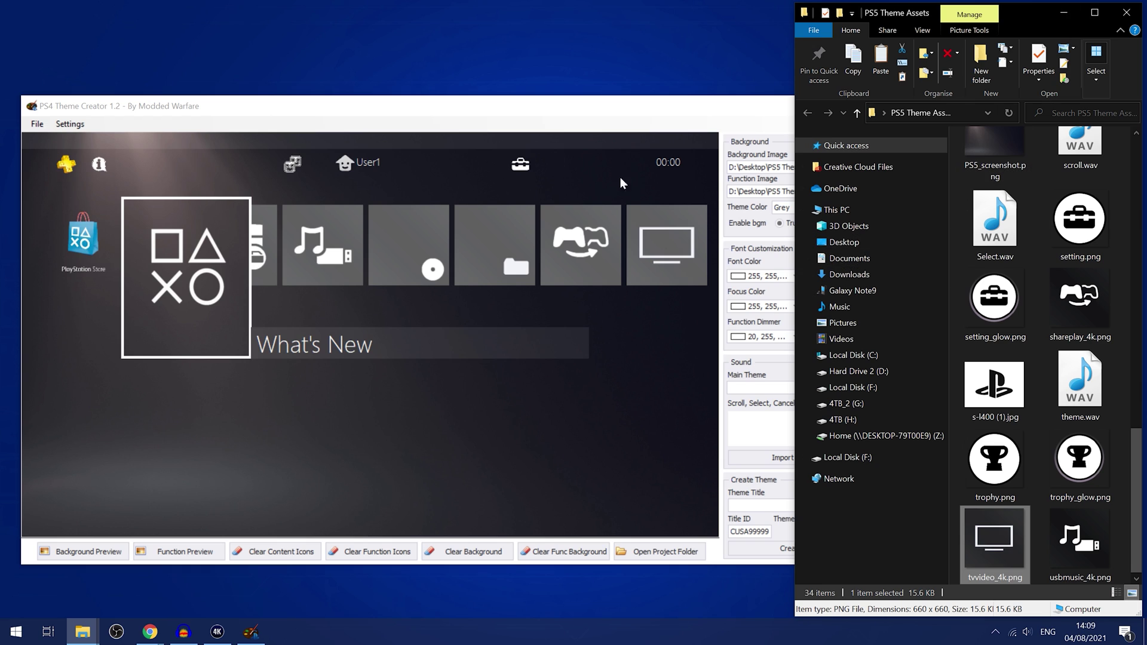
pyautogui.click(517, 110)
pyautogui.click(280, 276)
# In Function Preview, apply notification, friend, community and event PNGs to their icons.
pyautogui.click(280, 276)
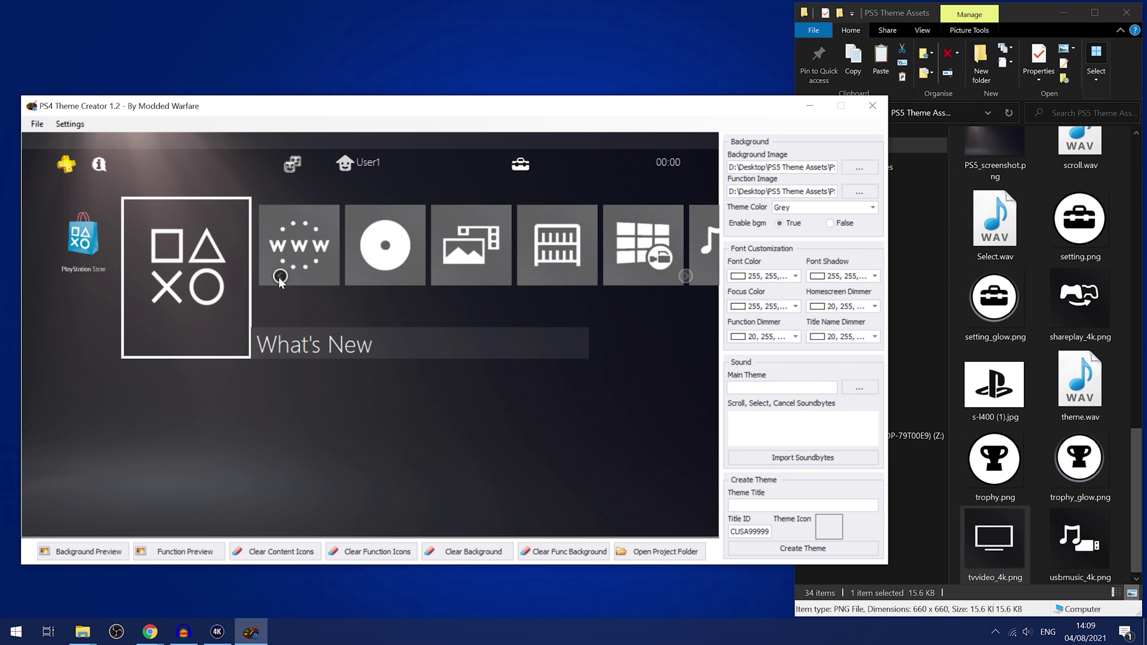
pyautogui.click(181, 555)
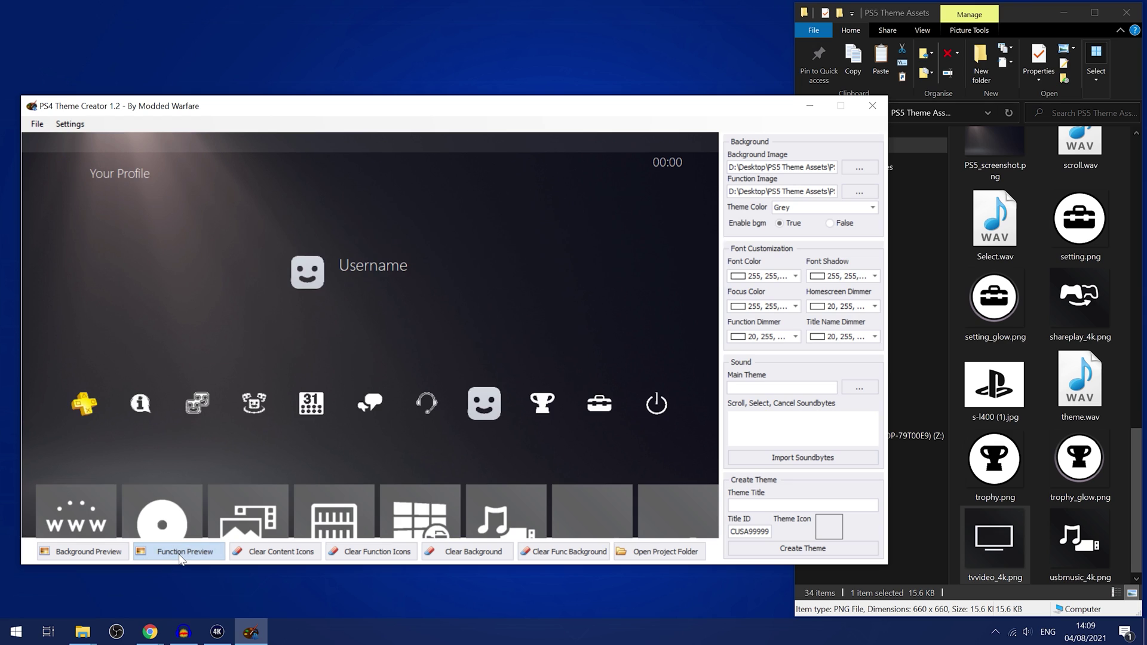
pyautogui.rightClick(145, 405)
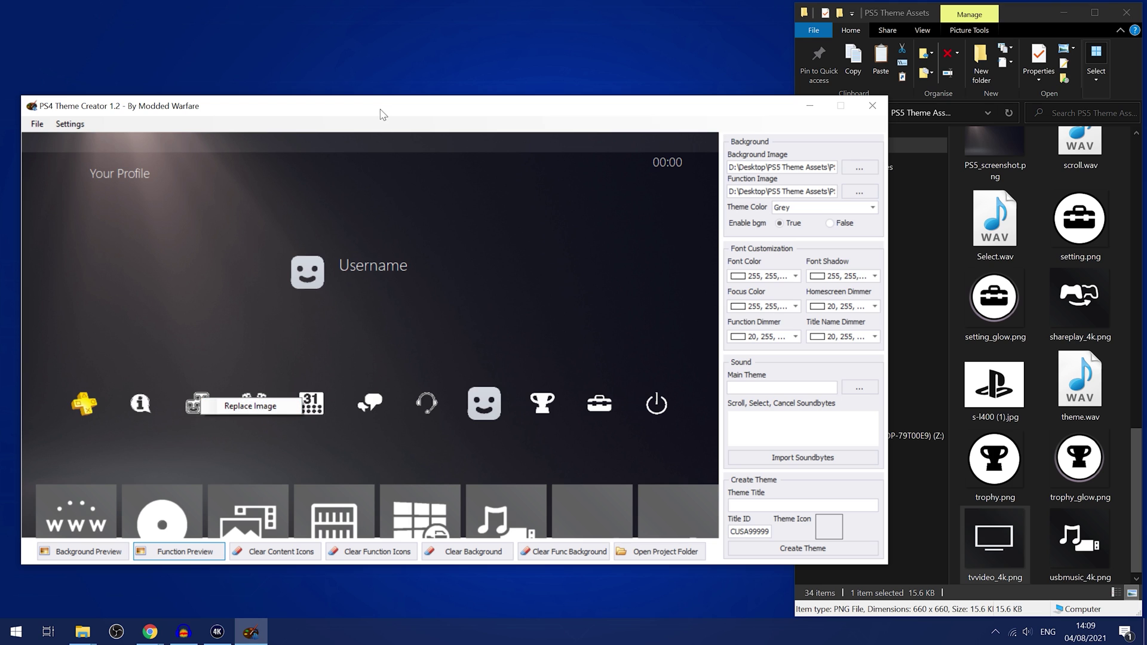
pyautogui.click(341, 316)
pyautogui.moveTo(1137, 477); pyautogui.dragTo(1140, 210)
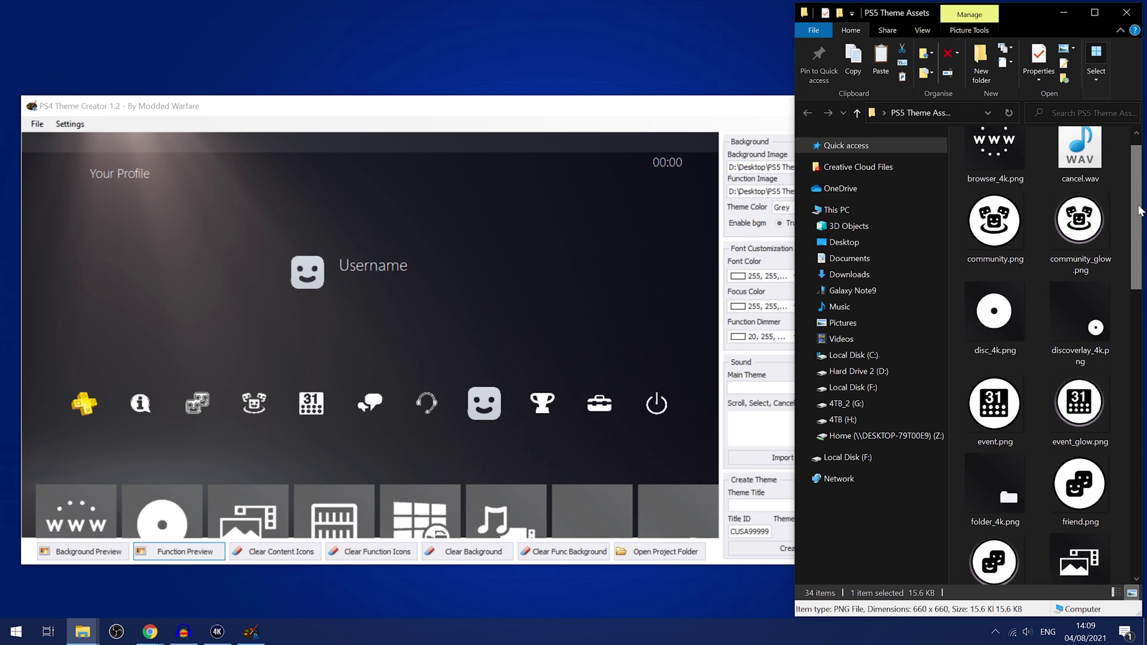
pyautogui.moveTo(1137, 246); pyautogui.dragTo(1129, 372)
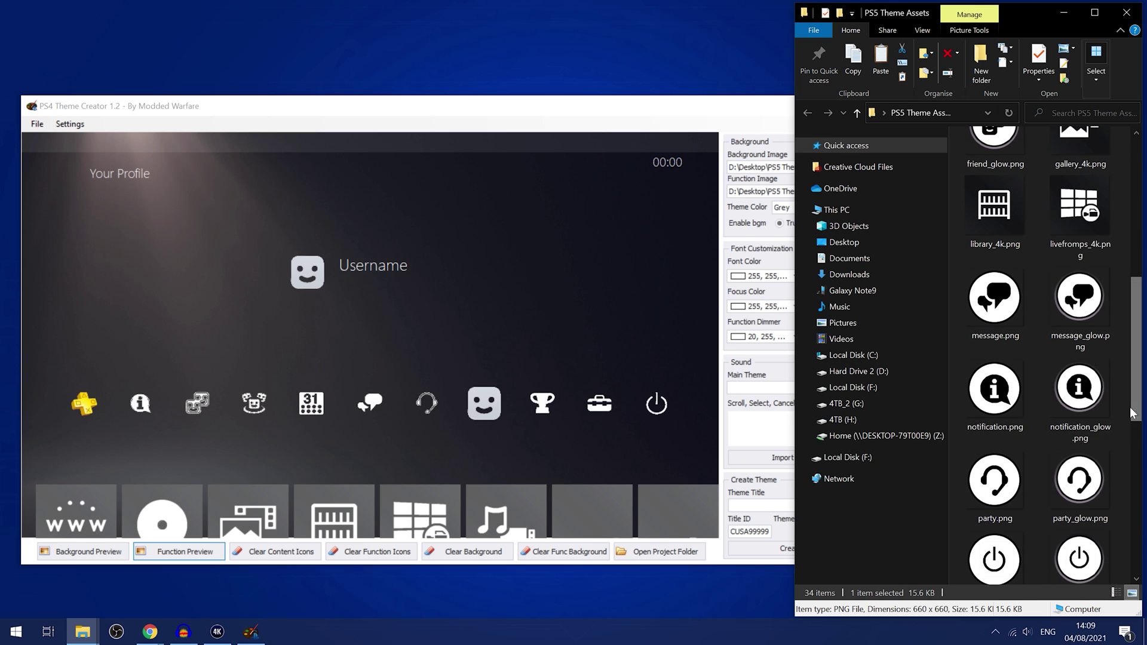
pyautogui.moveTo(995, 388); pyautogui.dragTo(147, 411)
pyautogui.moveTo(1134, 383); pyautogui.dragTo(194, 405)
pyautogui.scroll(3, 1022, 299)
pyautogui.moveTo(995, 245); pyautogui.dragTo(261, 404)
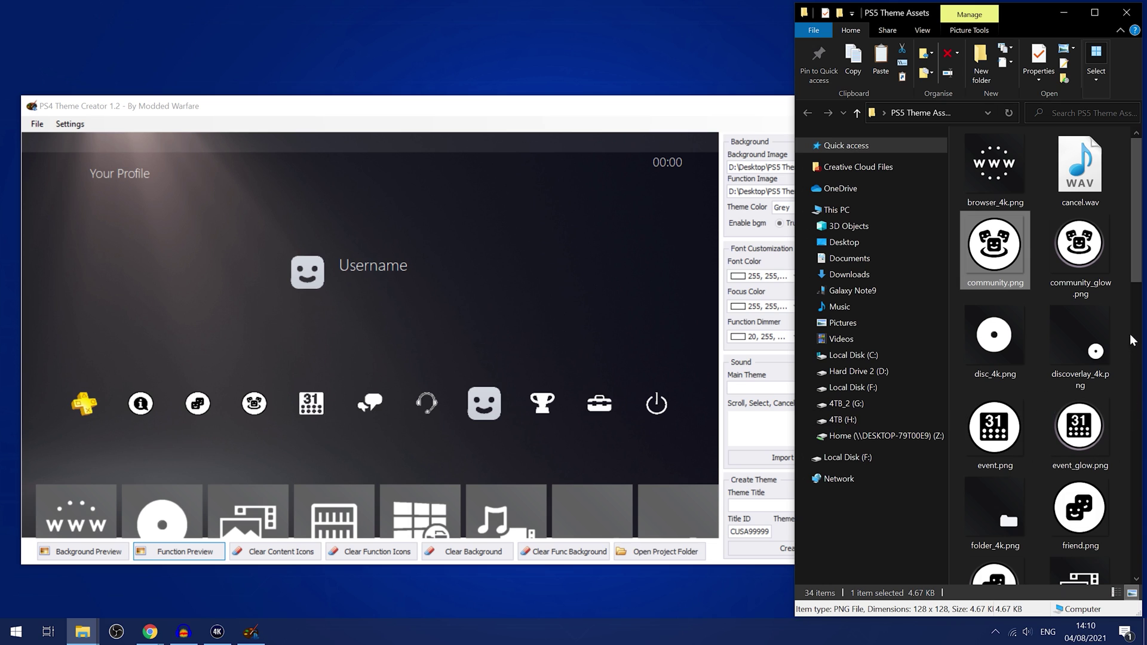
pyautogui.moveTo(997, 436); pyautogui.dragTo(311, 412)
# Apply message, party, trophy, setting and power PNGs to the remaining function icons.
pyautogui.scroll(-5, 1117, 455)
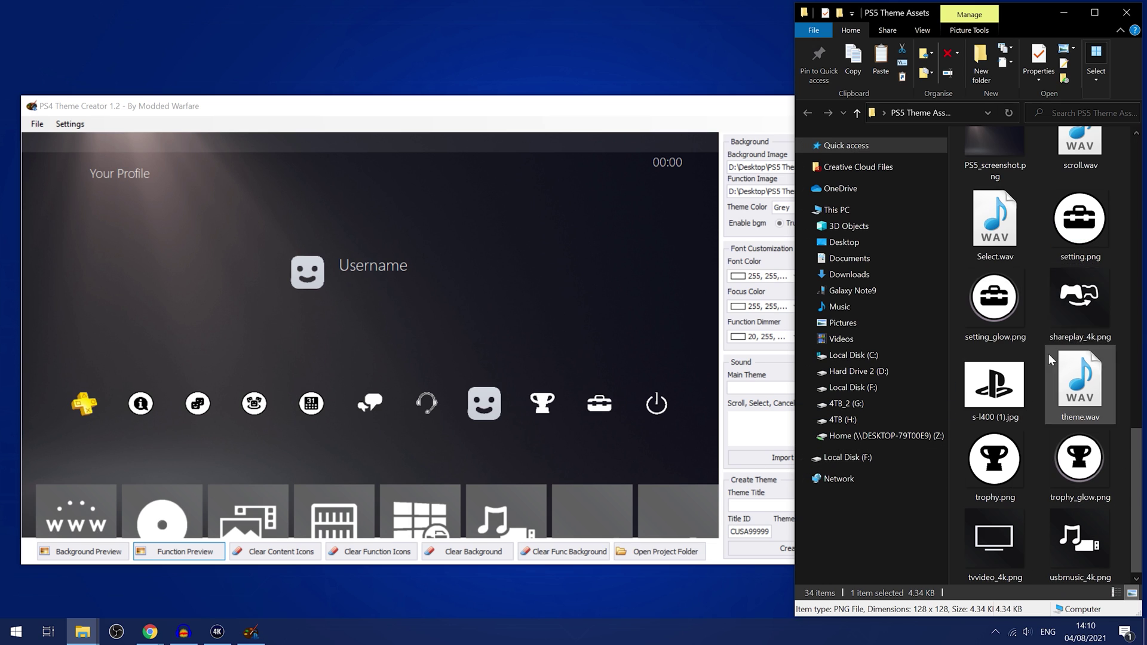
pyautogui.scroll(5, 1051, 382)
pyautogui.moveTo(995, 496); pyautogui.dragTo(377, 406)
pyautogui.scroll(-5, 1001, 442)
pyautogui.moveTo(998, 436); pyautogui.dragTo(521, 445)
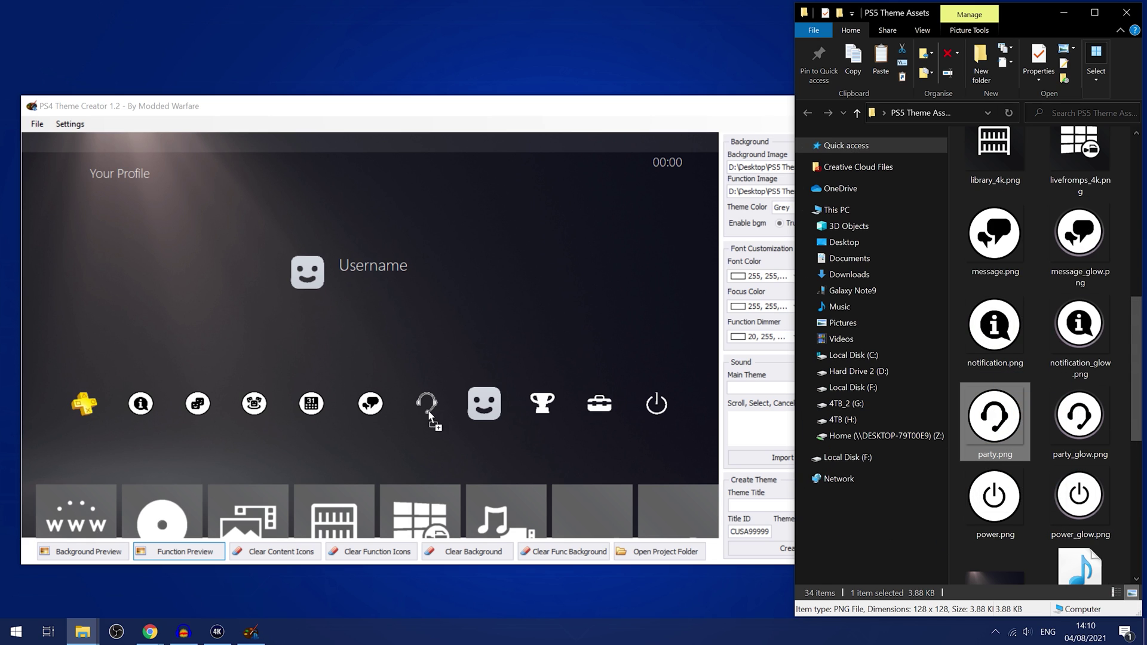
pyautogui.moveTo(427, 415); pyautogui.dragTo(428, 412)
pyautogui.moveTo(1137, 436); pyautogui.dragTo(1138, 547)
pyautogui.moveTo(994, 469); pyautogui.dragTo(548, 406)
pyautogui.moveTo(1094, 227); pyautogui.dragTo(600, 409)
pyautogui.scroll(5, 1034, 446)
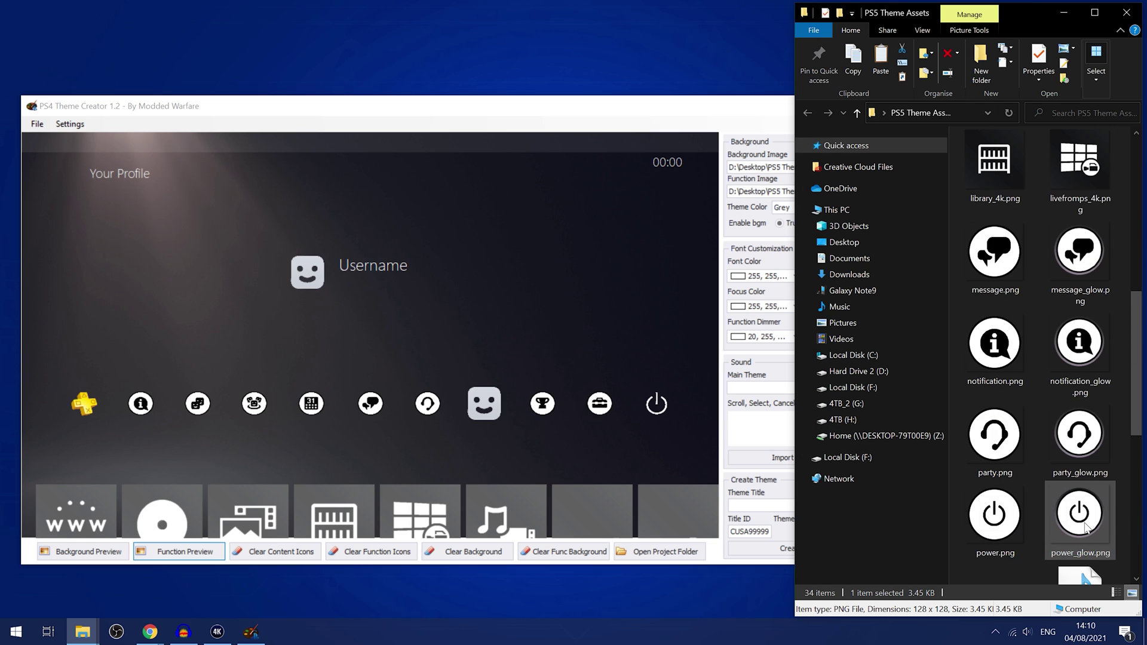
pyautogui.moveTo(1004, 529); pyautogui.dragTo(657, 409)
pyautogui.click(771, 98)
# Open PS5Theme > texture > function_icon in a widened Explorer window beside the assets.
pyautogui.moveTo(720, 109); pyautogui.dragTo(720, 59)
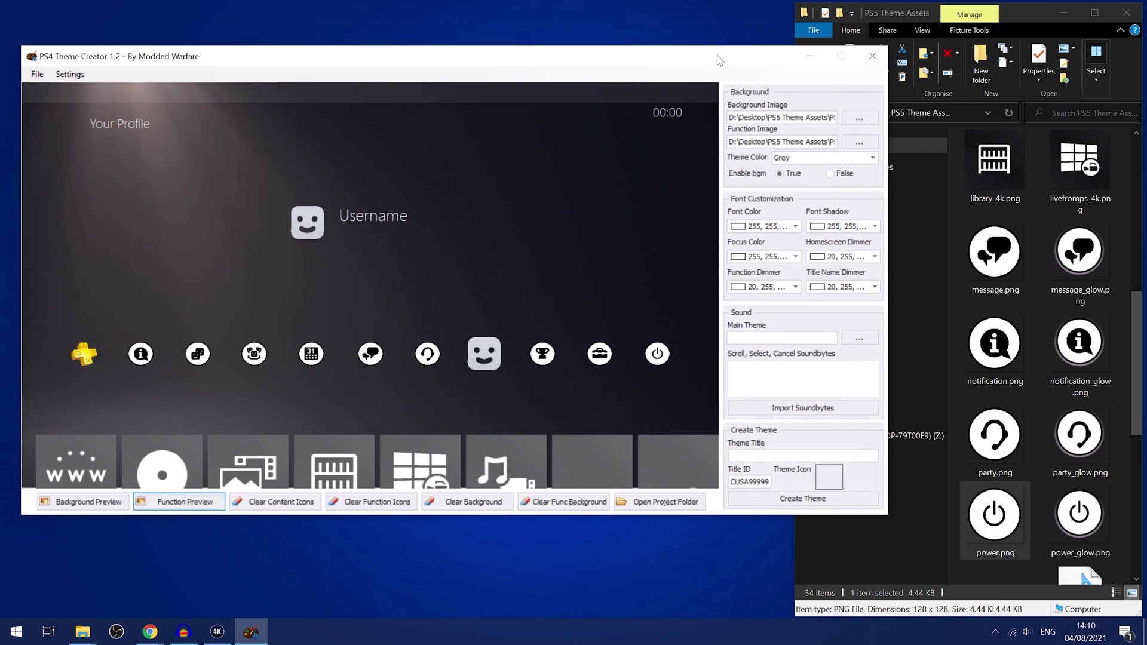
pyautogui.click(657, 500)
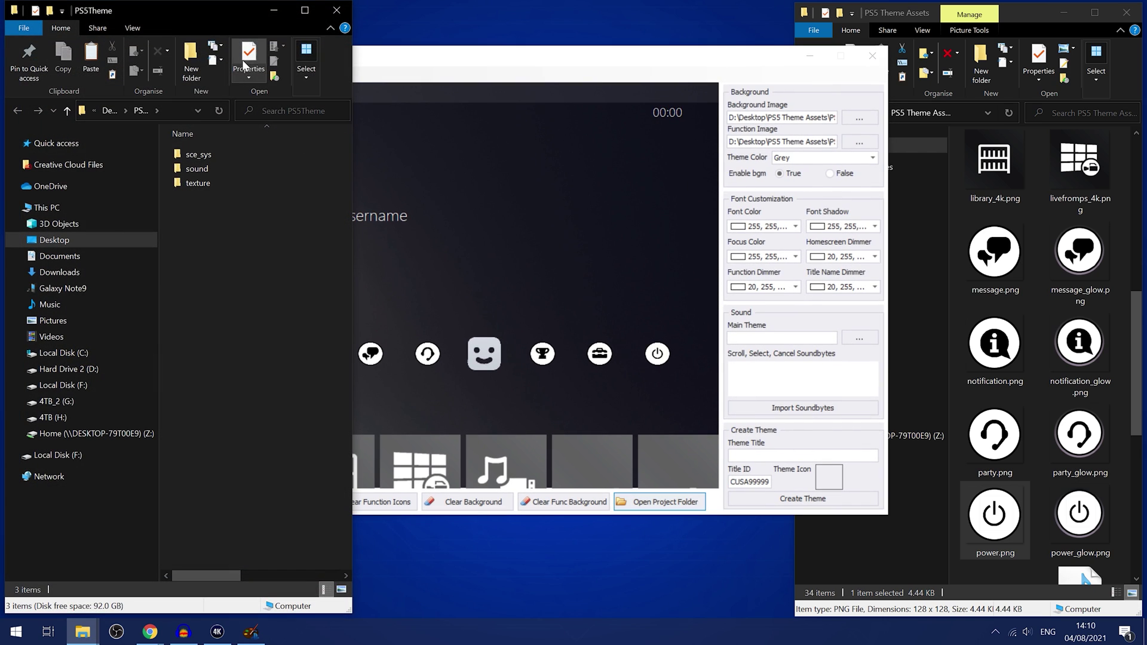
pyautogui.moveTo(203, 12); pyautogui.dragTo(471, 42)
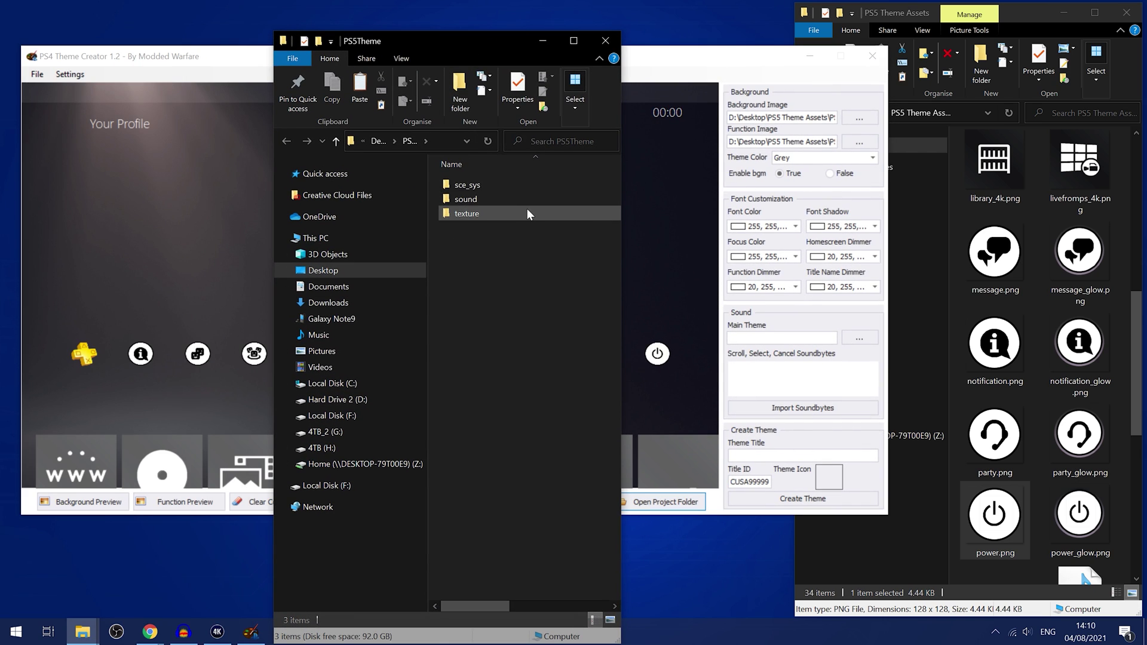
pyautogui.doubleClick(491, 213)
pyautogui.doubleClick(490, 213)
pyautogui.moveTo(622, 274); pyautogui.dragTo(1057, 275)
pyautogui.click(919, 143)
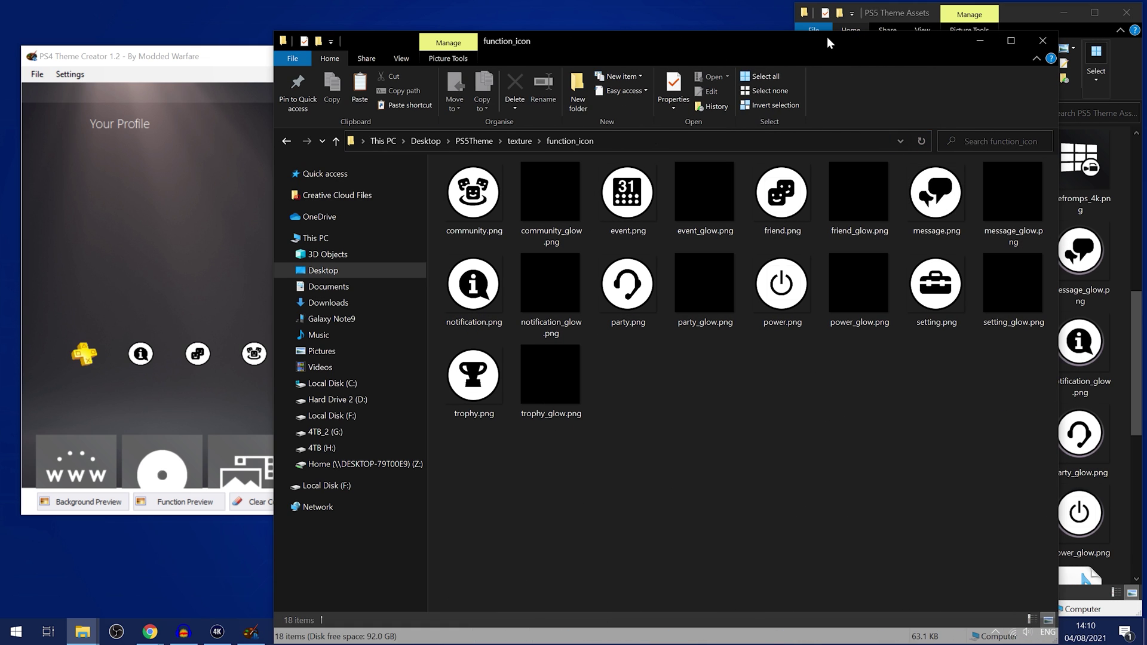
pyautogui.moveTo(827, 37); pyautogui.dragTo(617, 16)
# Select the community, notification and trophy blank glow PNGs in function_icon.
pyautogui.click(354, 170)
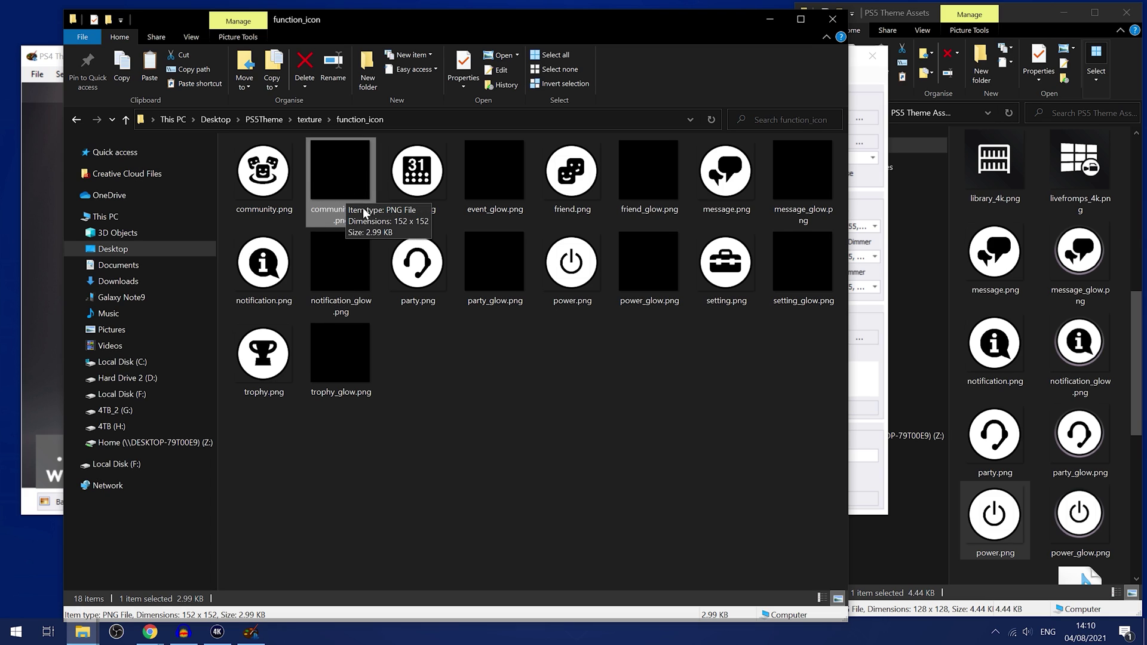
pyautogui.click(351, 231)
pyautogui.click(466, 359)
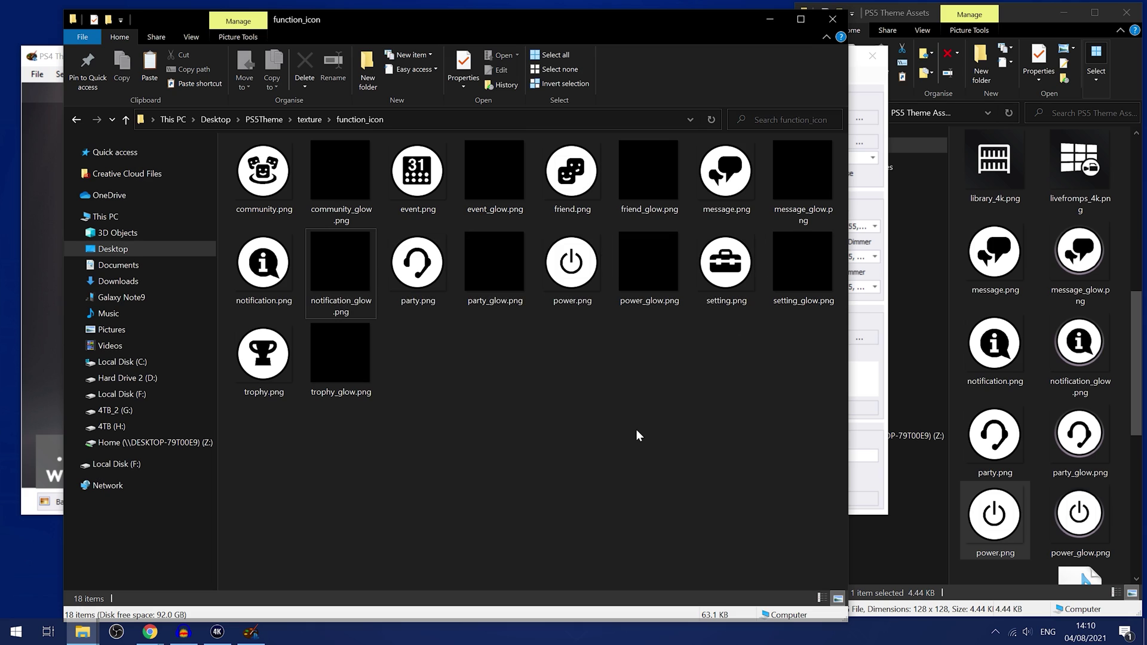
pyautogui.click(261, 257)
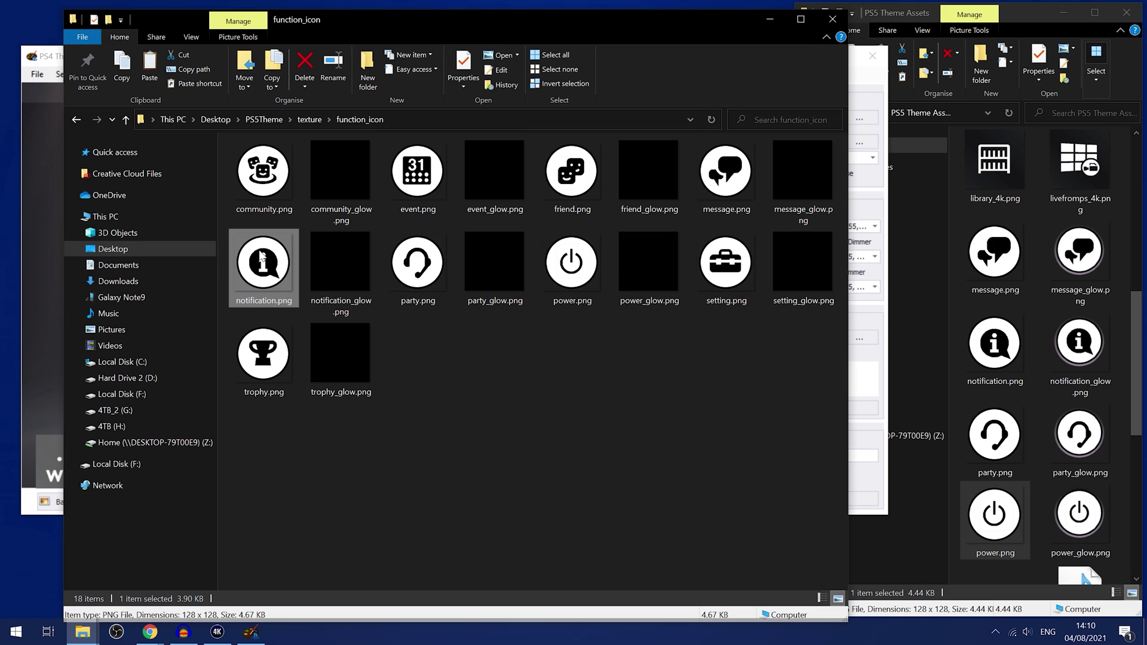
pyautogui.press('t')
pyautogui.press('e')
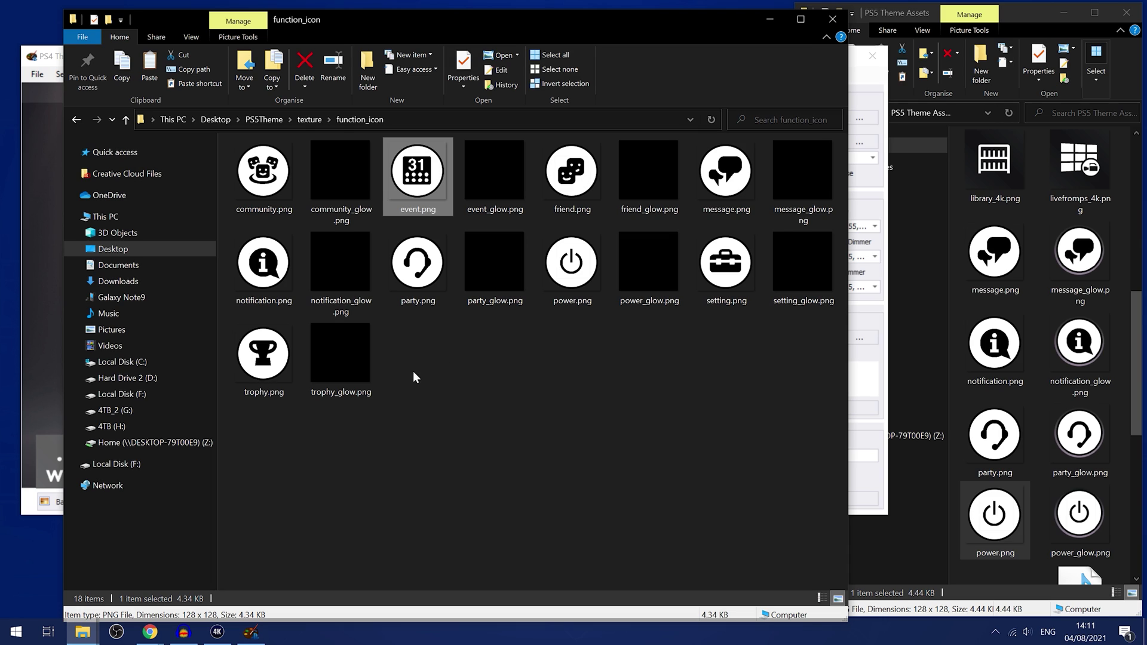
pyautogui.moveTo(352, 438); pyautogui.dragTo(364, 198)
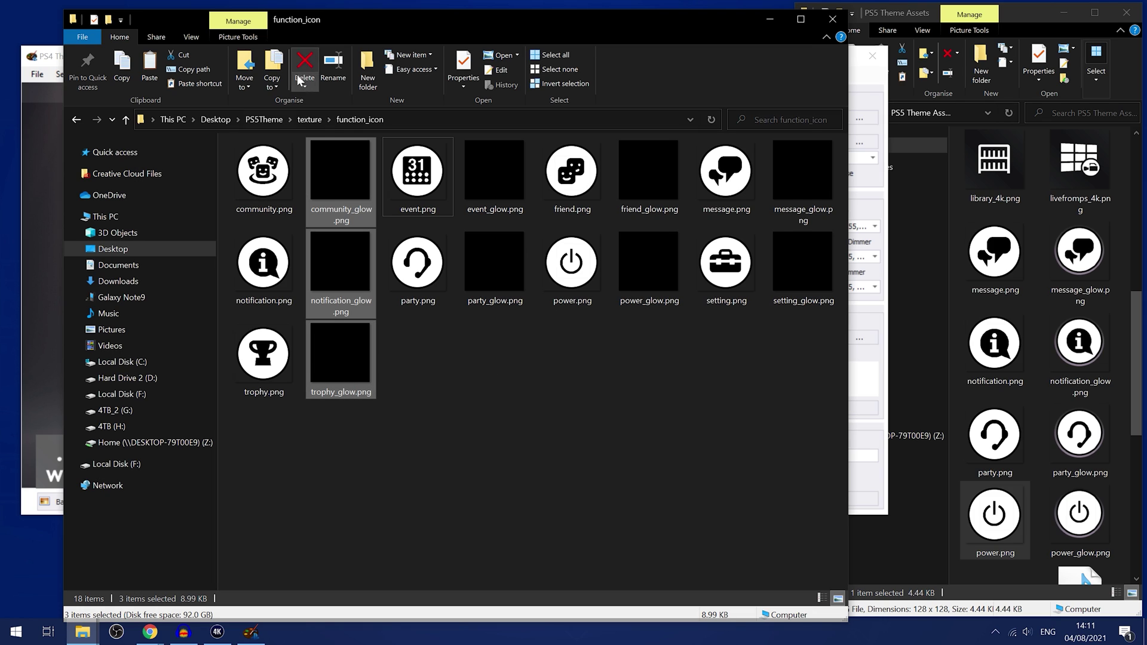
pyautogui.moveTo(341, 488); pyautogui.dragTo(346, 227)
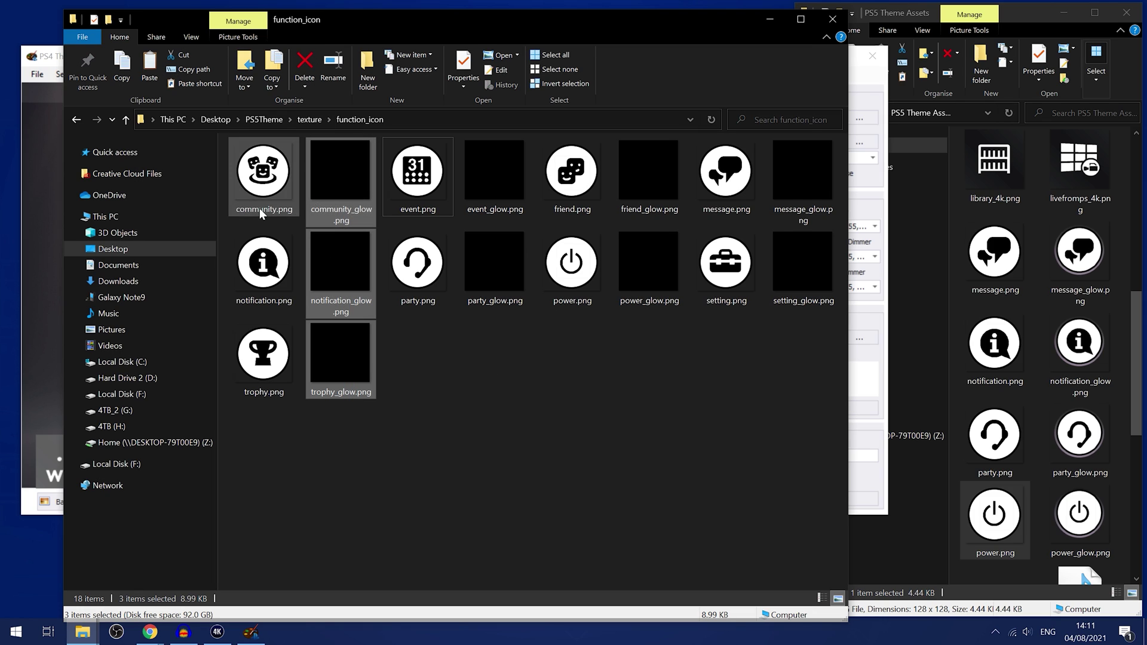
pyautogui.click(243, 205)
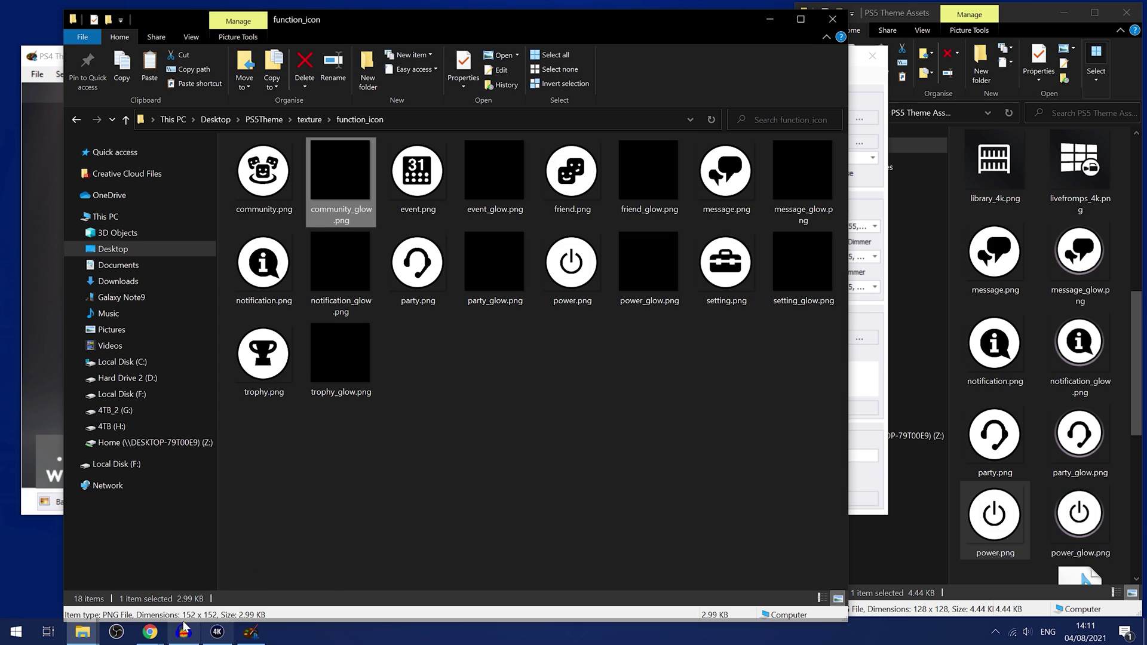
pyautogui.click(348, 217)
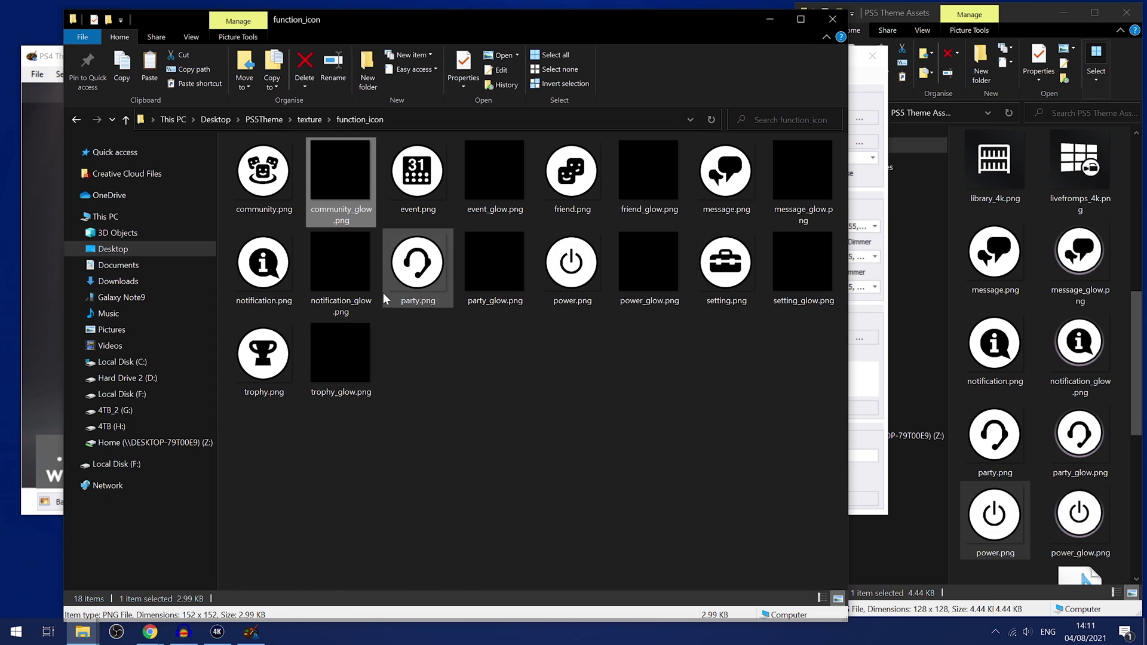
pyautogui.click(240, 392)
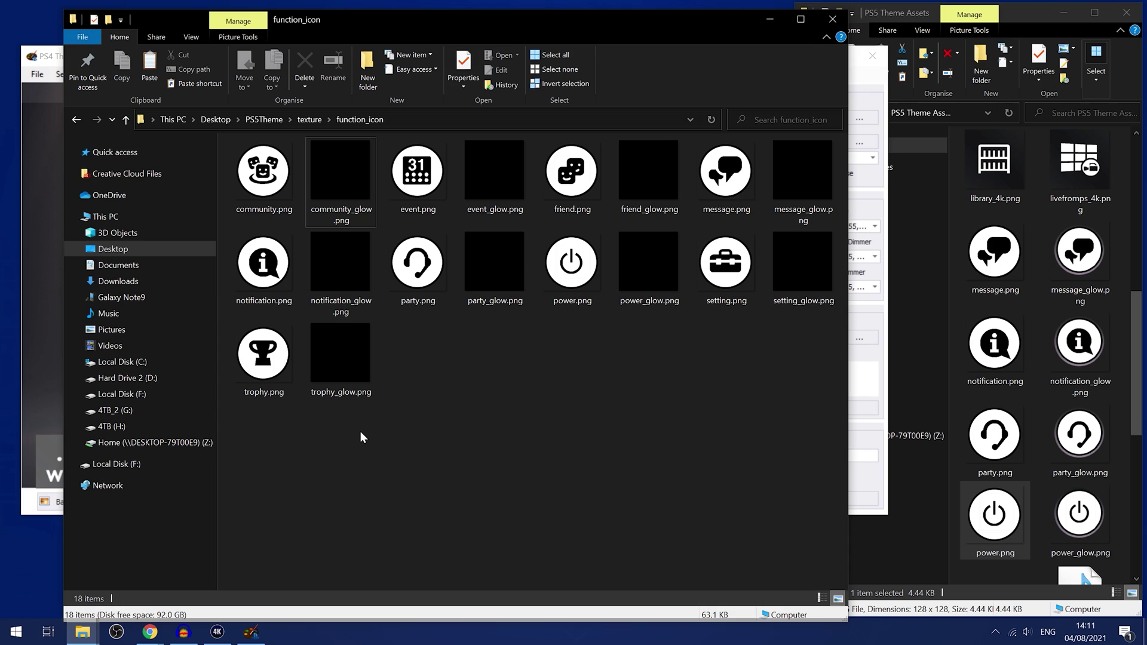
pyautogui.moveTo(355, 441); pyautogui.dragTo(343, 175)
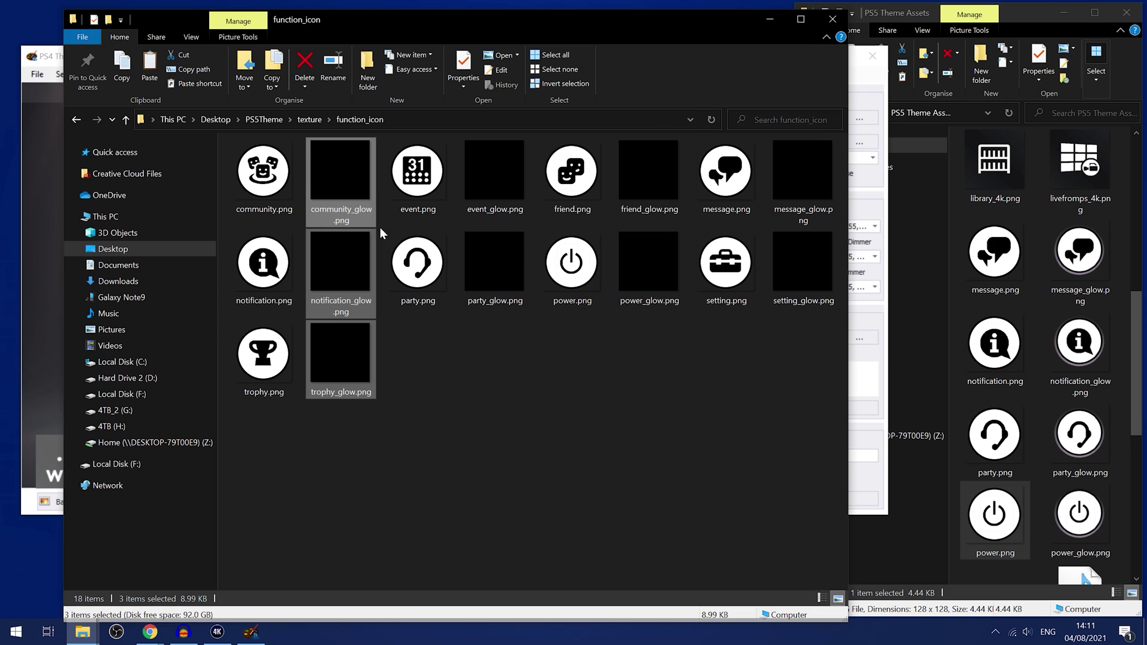
# Remove all blank black *_glow.png files from function_icon.
pyautogui.press('Delete')
pyautogui.keyDown('ctrl'); pyautogui.click(352, 304); pyautogui.keyUp('ctrl')
pyautogui.keyDown('ctrl'); pyautogui.click(489, 267); pyautogui.keyUp('ctrl')
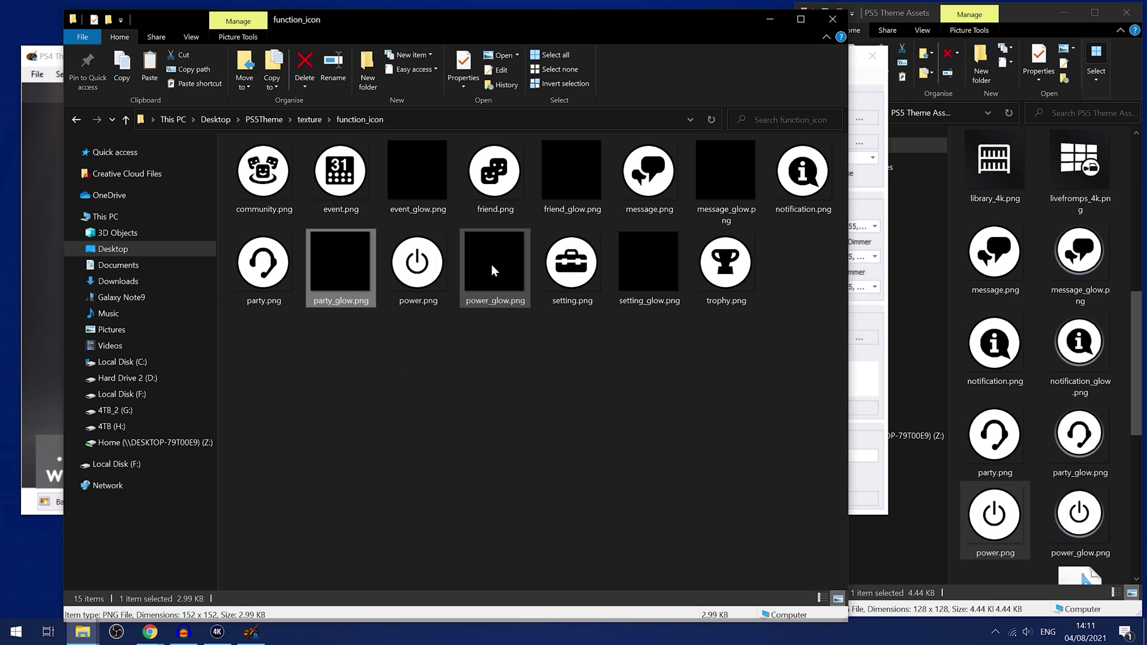
pyautogui.keyDown('ctrl'); pyautogui.click(657, 276); pyautogui.keyUp('ctrl')
pyautogui.keyDown('ctrl'); pyautogui.click(418, 179); pyautogui.keyUp('ctrl')
pyautogui.keyDown('ctrl'); pyautogui.click(572, 170); pyautogui.keyUp('ctrl')
pyautogui.keyDown('ctrl'); pyautogui.click(725, 171); pyautogui.keyUp('ctrl')
pyautogui.moveTo(725, 170); pyautogui.dragTo(966, 236)
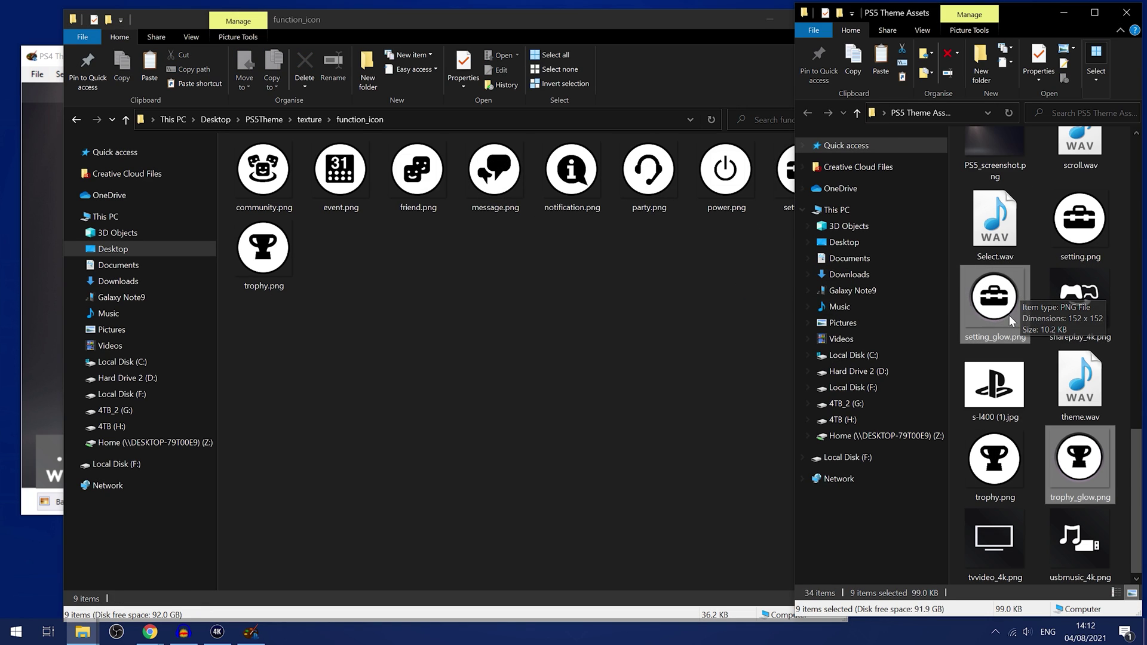
# Move the nine PS5 glow PNGs from PS5 Theme Assets into function_icon.
pyautogui.moveTo(1016, 288); pyautogui.dragTo(567, 325)
pyautogui.click(528, 407)
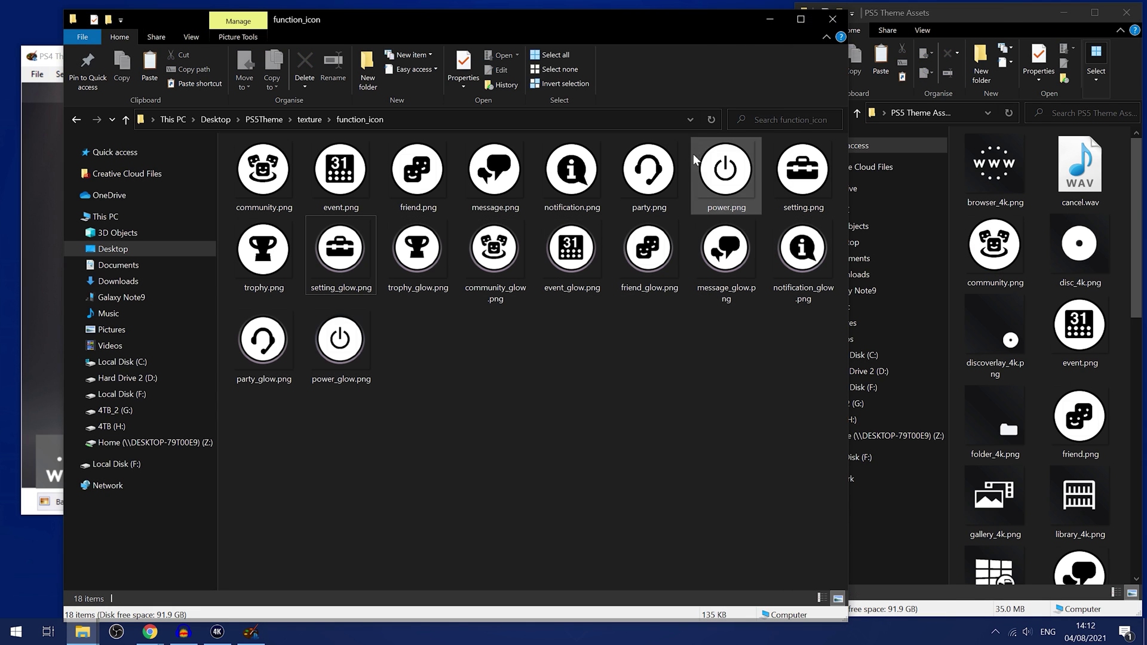
pyautogui.click(710, 120)
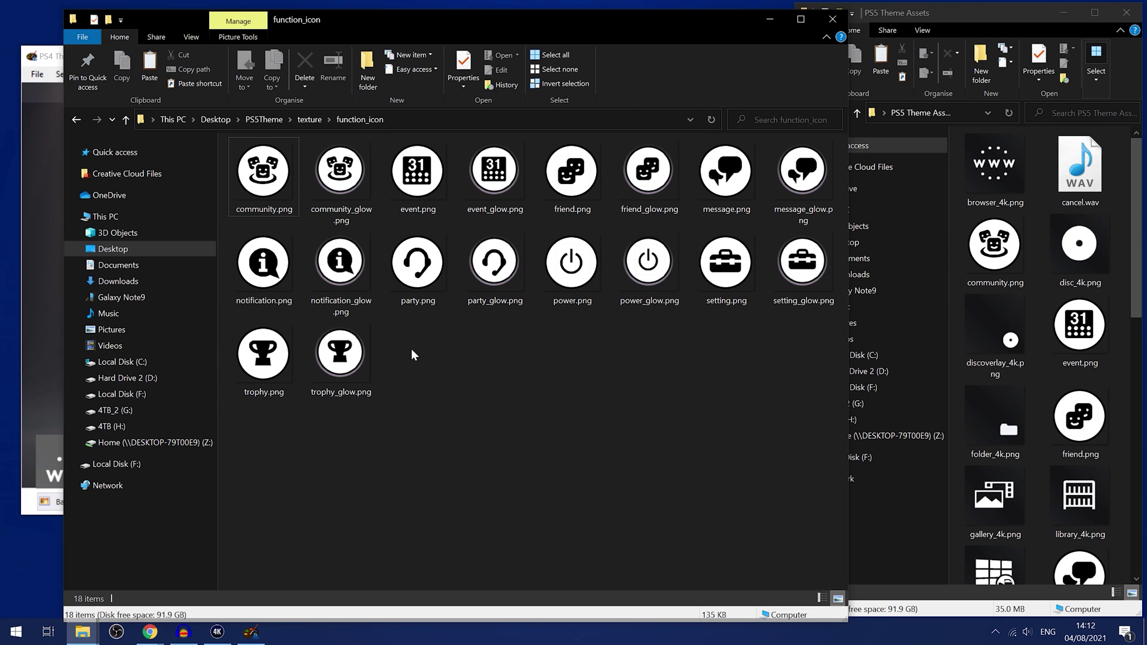
pyautogui.hotkey('alt', 'Up')
pyautogui.hotkey('alt', 'Up')
# Close the PS5 Theme Assets window, try red text, then set the font colour back to white.
pyautogui.click(769, 19)
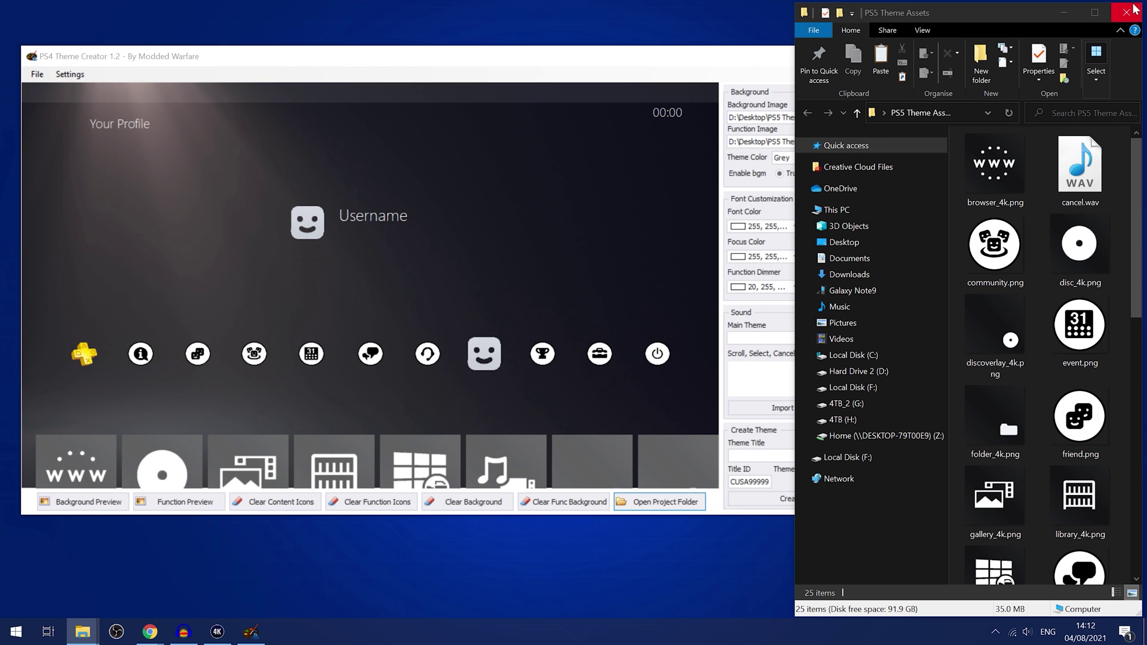
pyautogui.click(1122, 13)
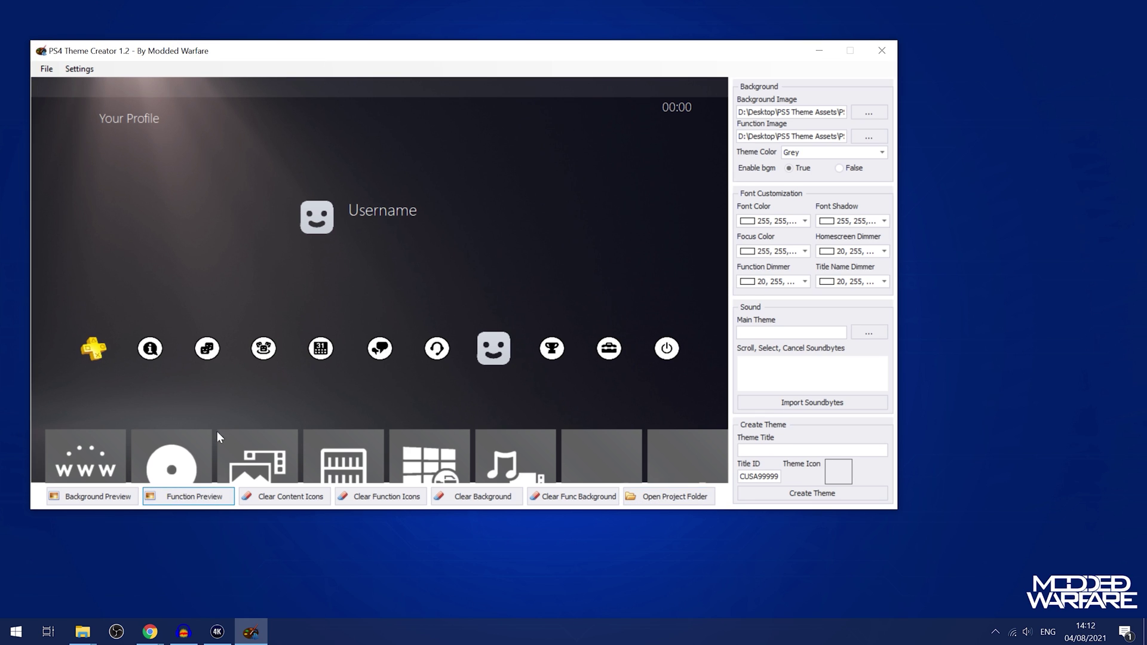
pyautogui.click(100, 495)
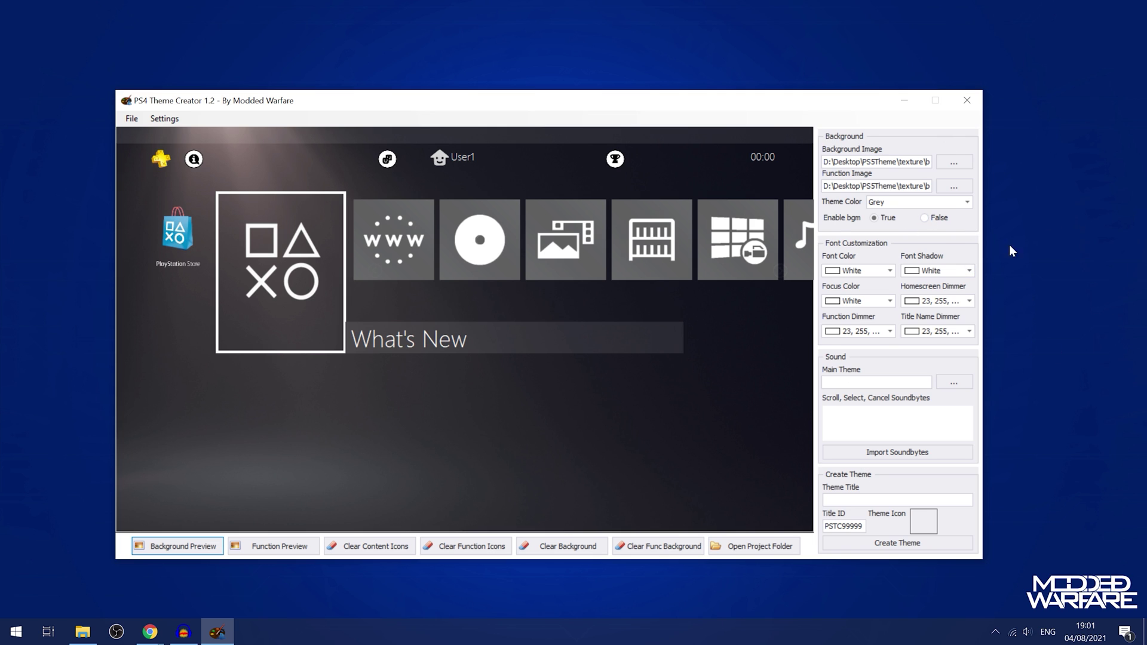
pyautogui.click(888, 271)
pyautogui.click(849, 410)
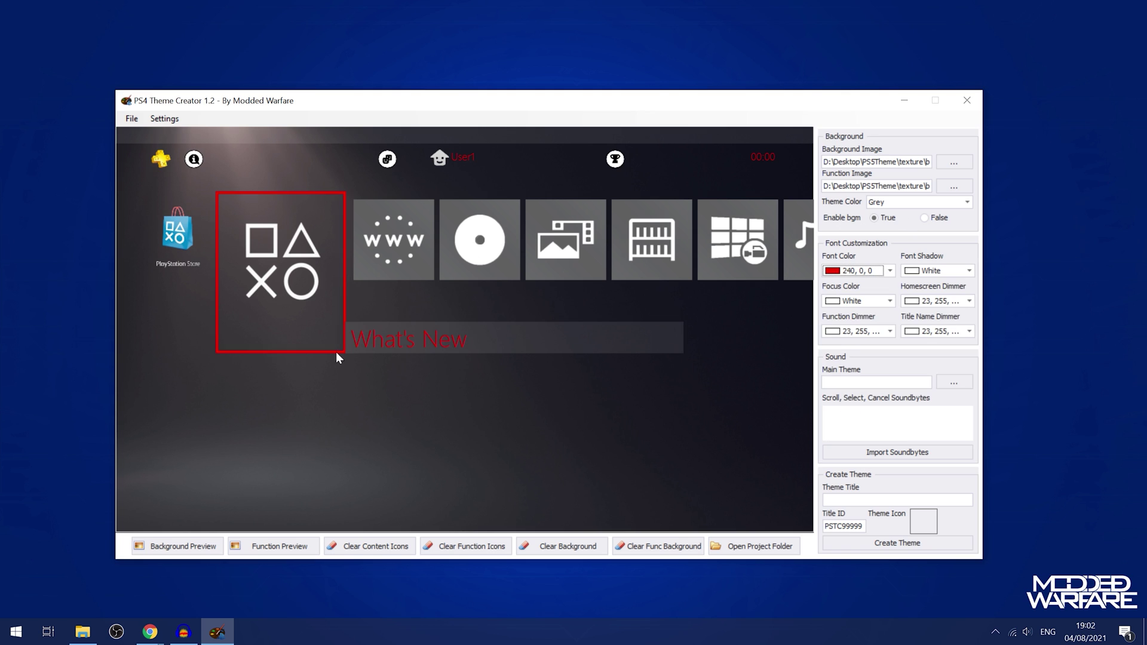
pyautogui.click(265, 548)
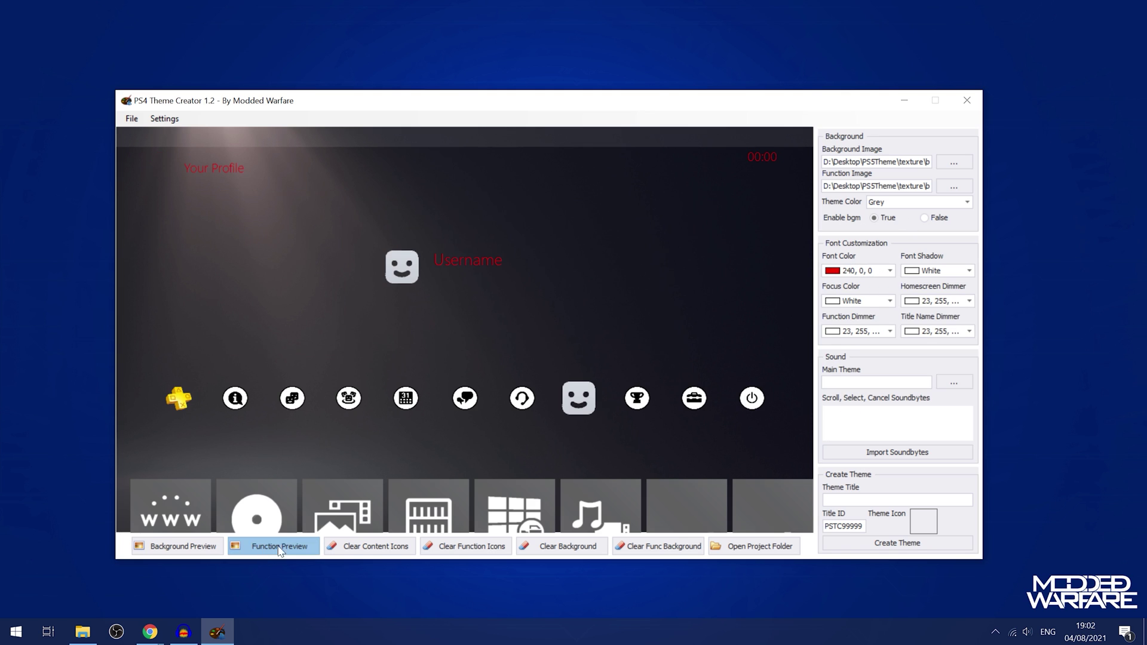
pyautogui.click(179, 546)
pyautogui.click(890, 270)
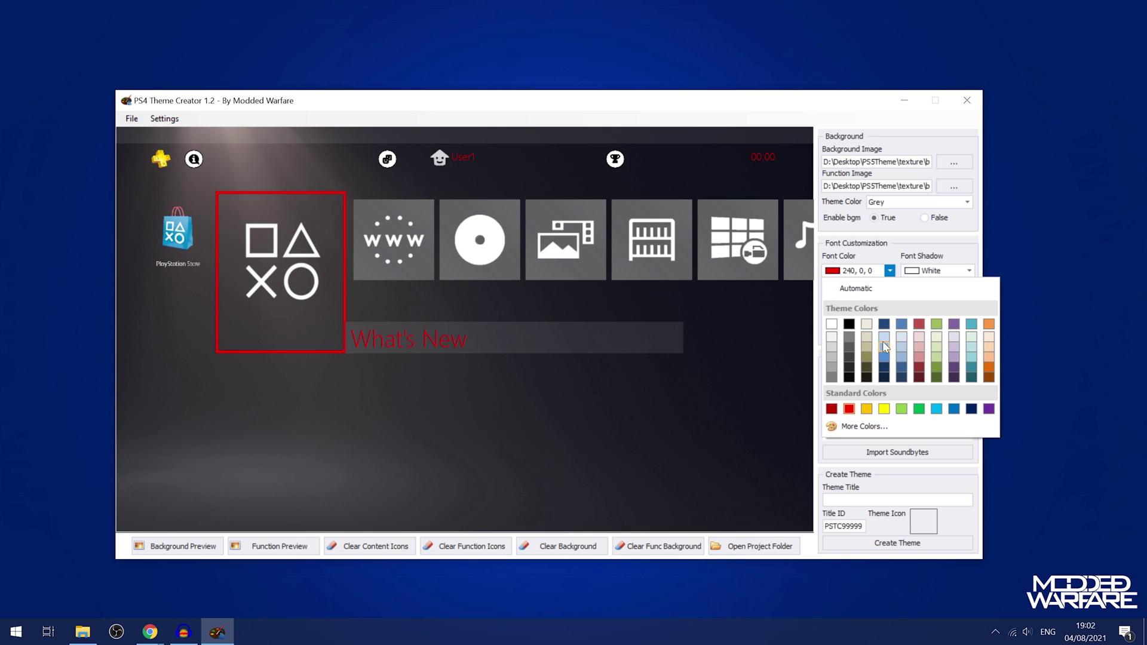
pyautogui.click(827, 325)
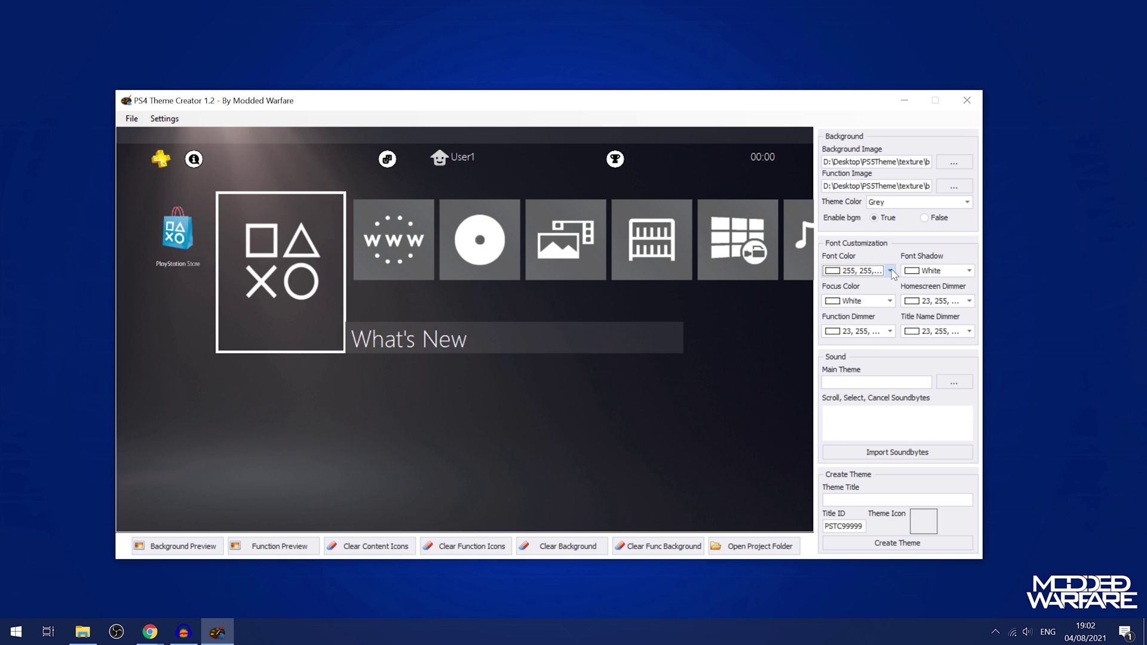
pyautogui.click(890, 271)
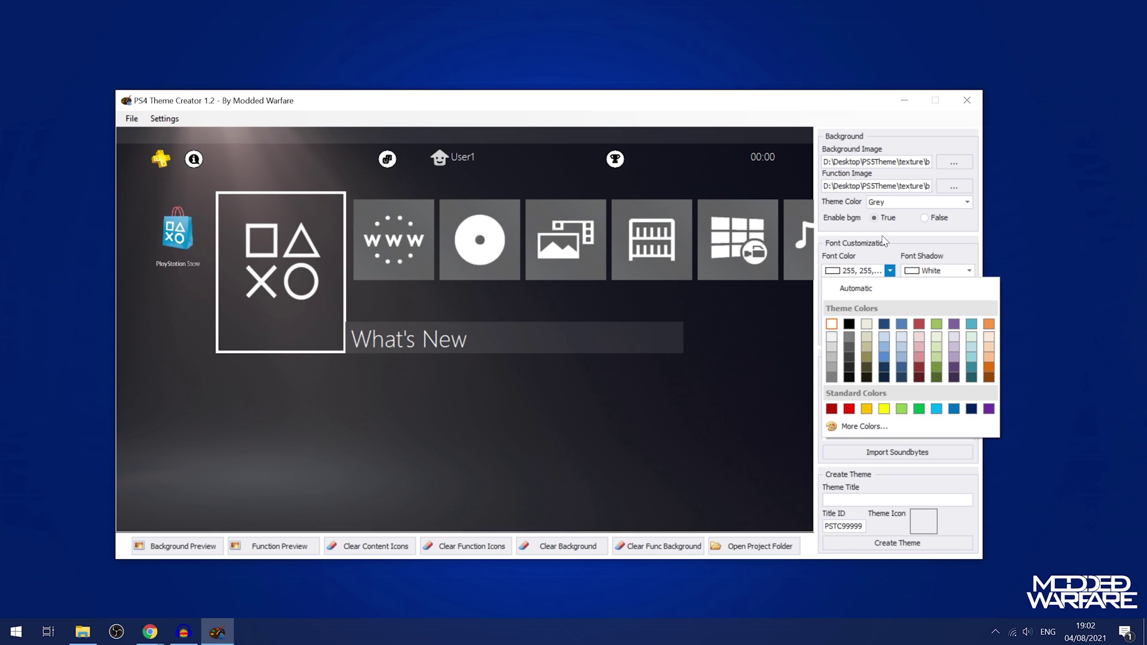
pyautogui.click(936, 264)
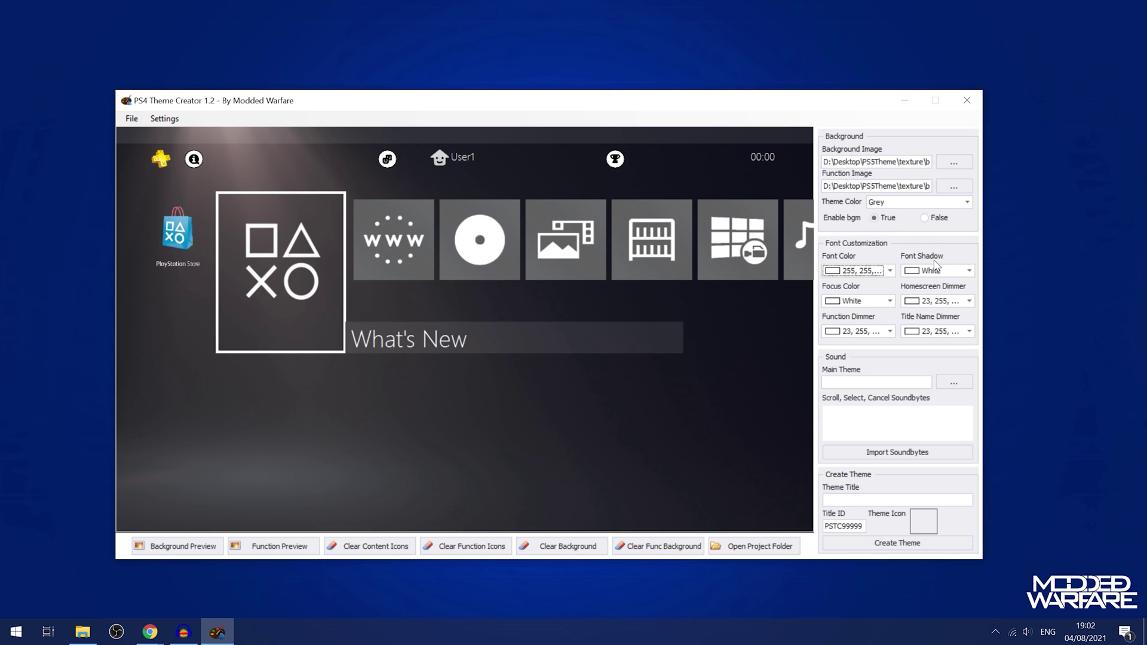
# Set the font shadow to black with its opacity lowered to nearly transparent.
pyautogui.click(968, 272)
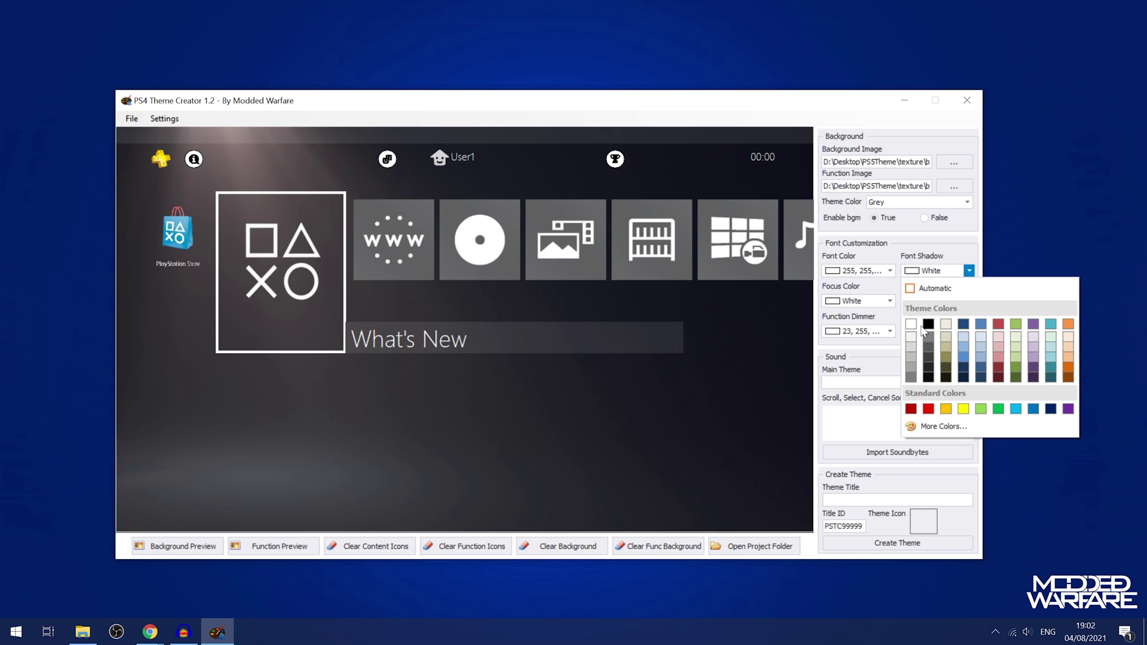
pyautogui.click(928, 324)
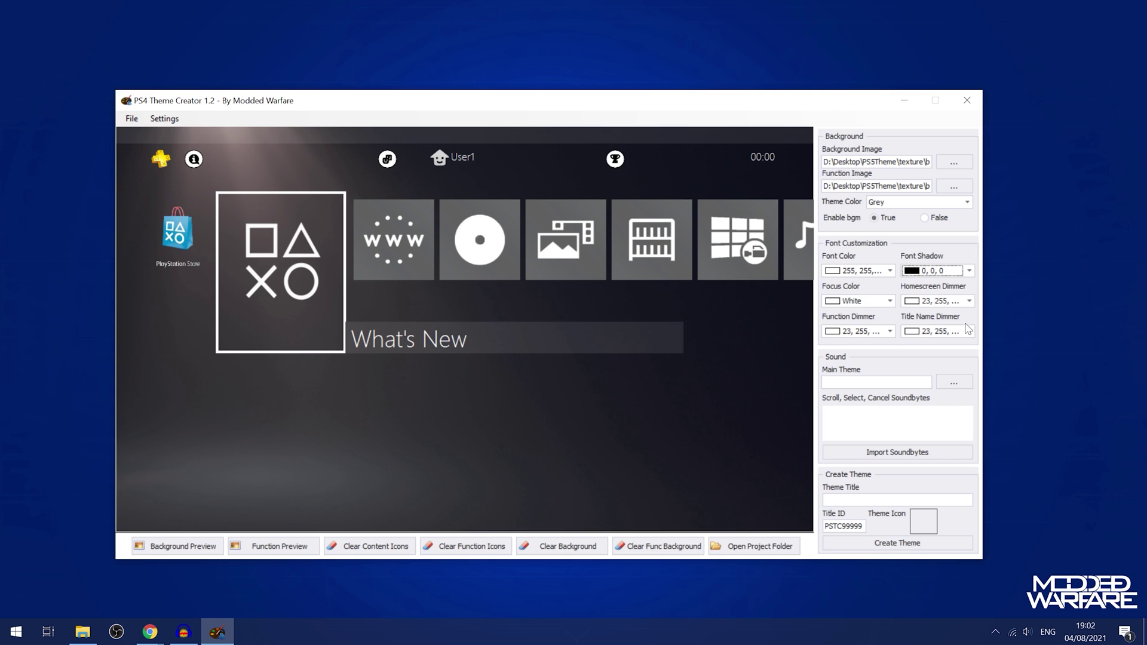
pyautogui.click(968, 271)
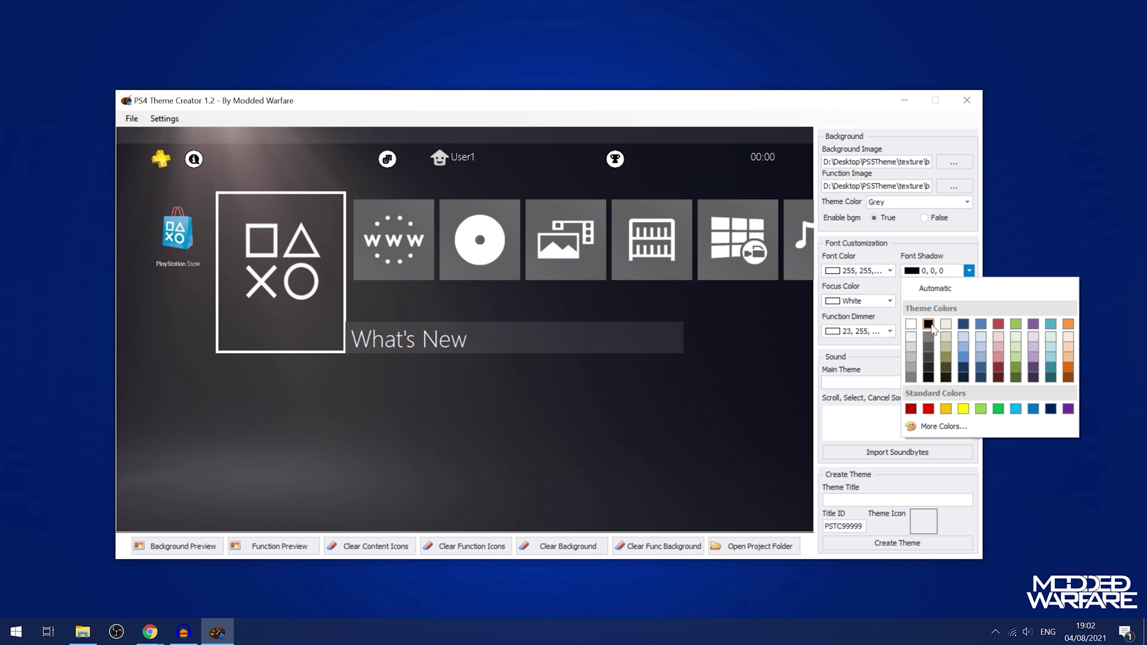
pyautogui.click(938, 427)
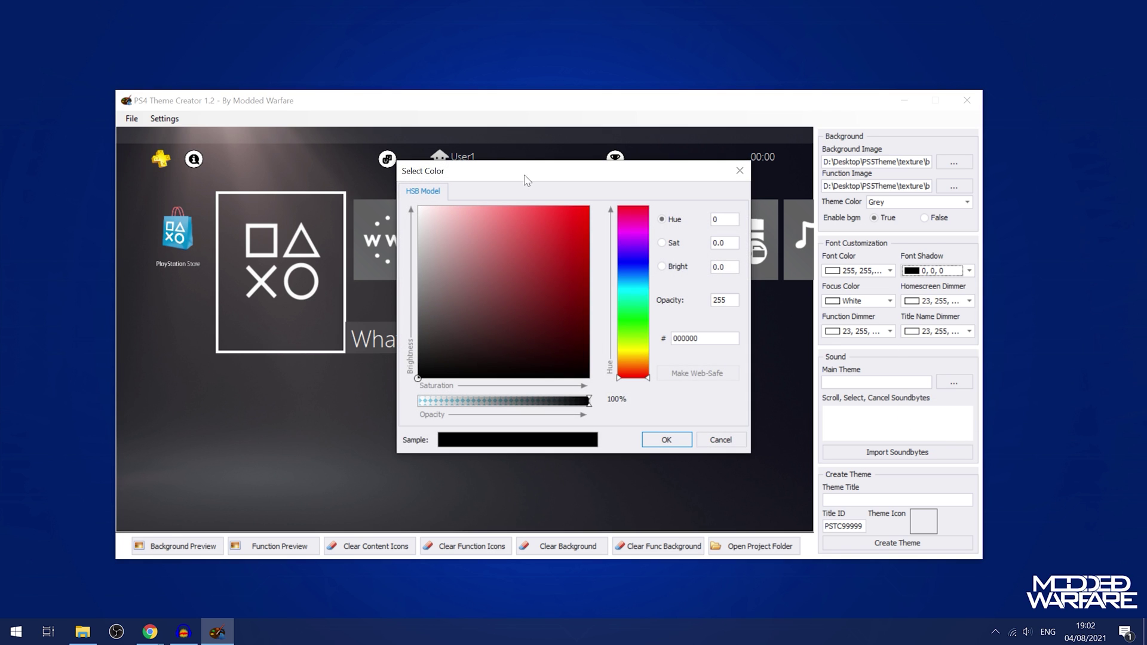
pyautogui.moveTo(657, 410); pyautogui.dragTo(512, 410)
pyautogui.click(742, 455)
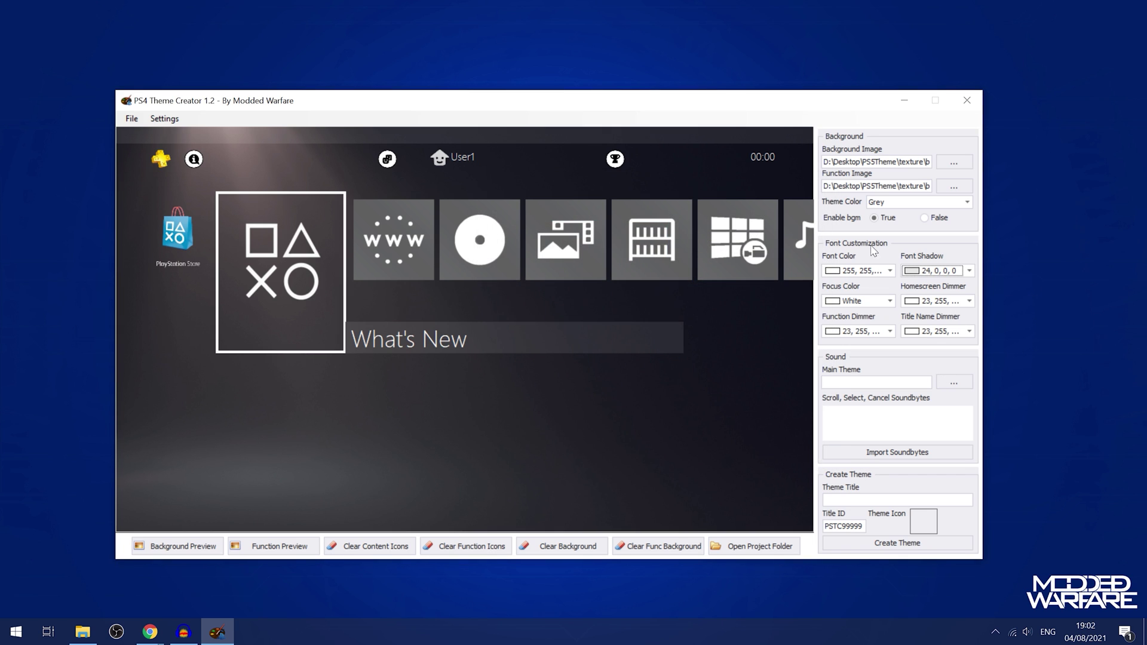
# Set the focus colour to white at reduced opacity 36 (hex 24FFFFFF).
pyautogui.click(890, 301)
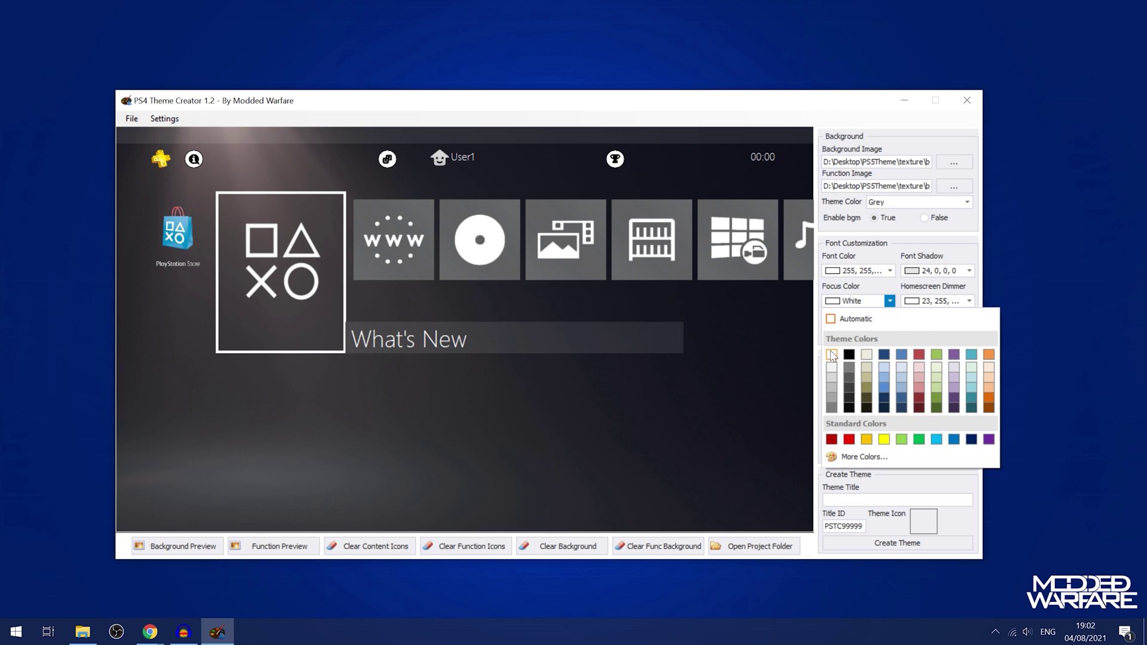
pyautogui.click(831, 355)
pyautogui.click(890, 301)
pyautogui.click(864, 457)
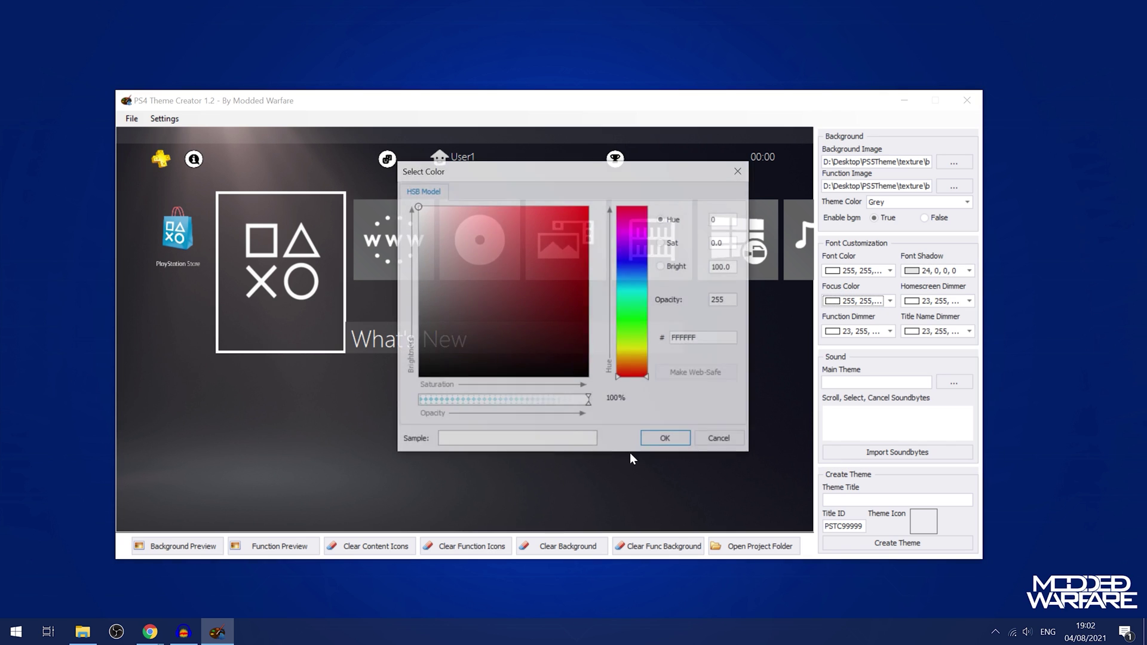
pyautogui.moveTo(589, 399); pyautogui.dragTo(442, 401)
pyautogui.click(667, 440)
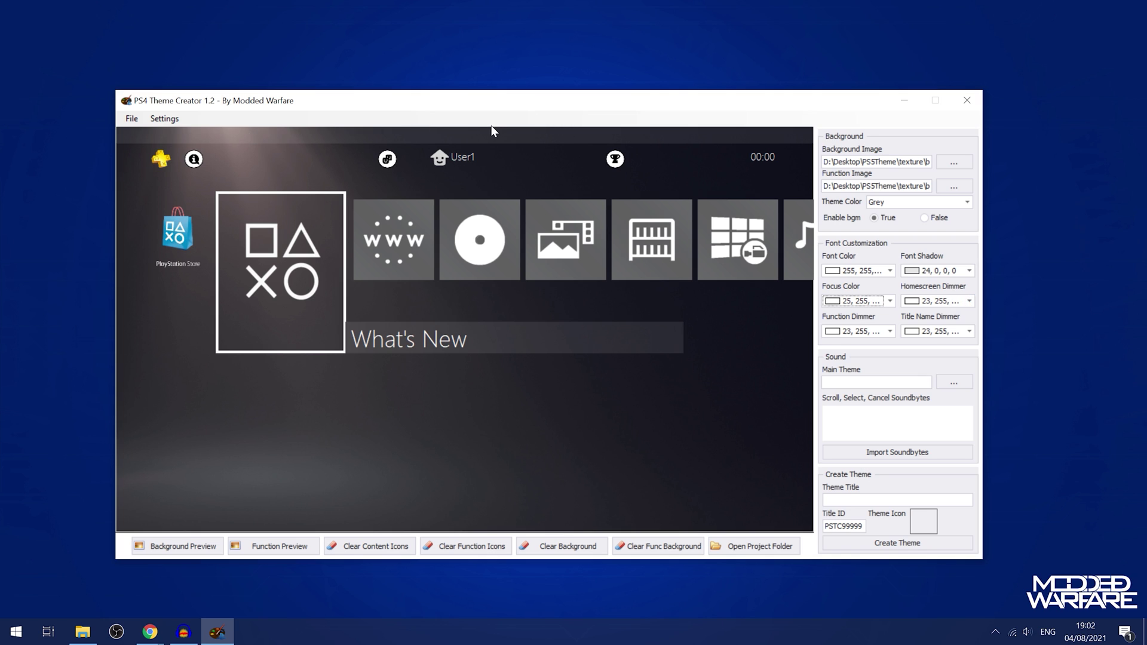
pyautogui.moveTo(489, 178)
# Set the Homescreen dimmer to faint translucent black (25,0,0,0).
pyautogui.click(968, 302)
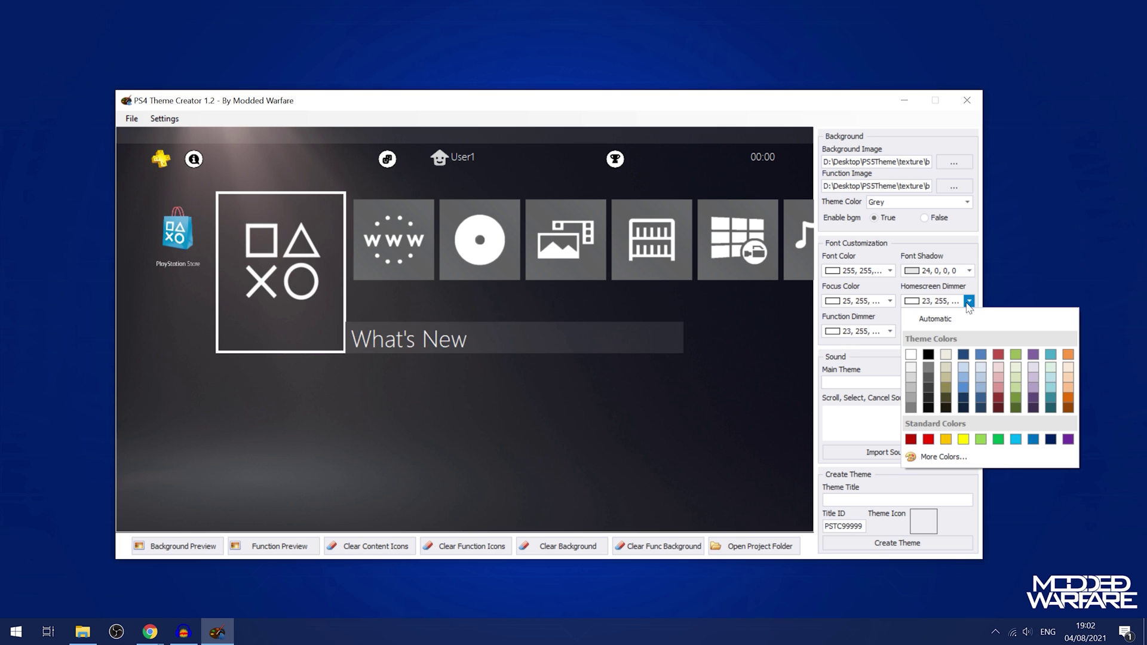
pyautogui.click(928, 355)
pyautogui.click(968, 302)
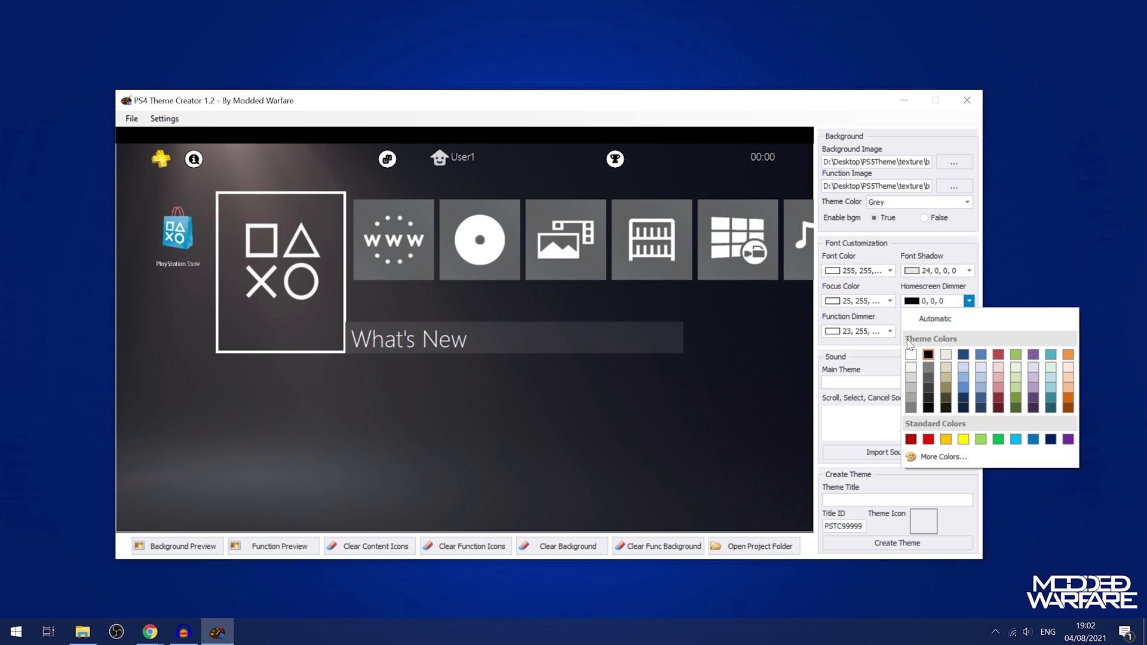
pyautogui.click(935, 456)
pyautogui.moveTo(487, 401); pyautogui.dragTo(435, 402)
pyautogui.click(667, 440)
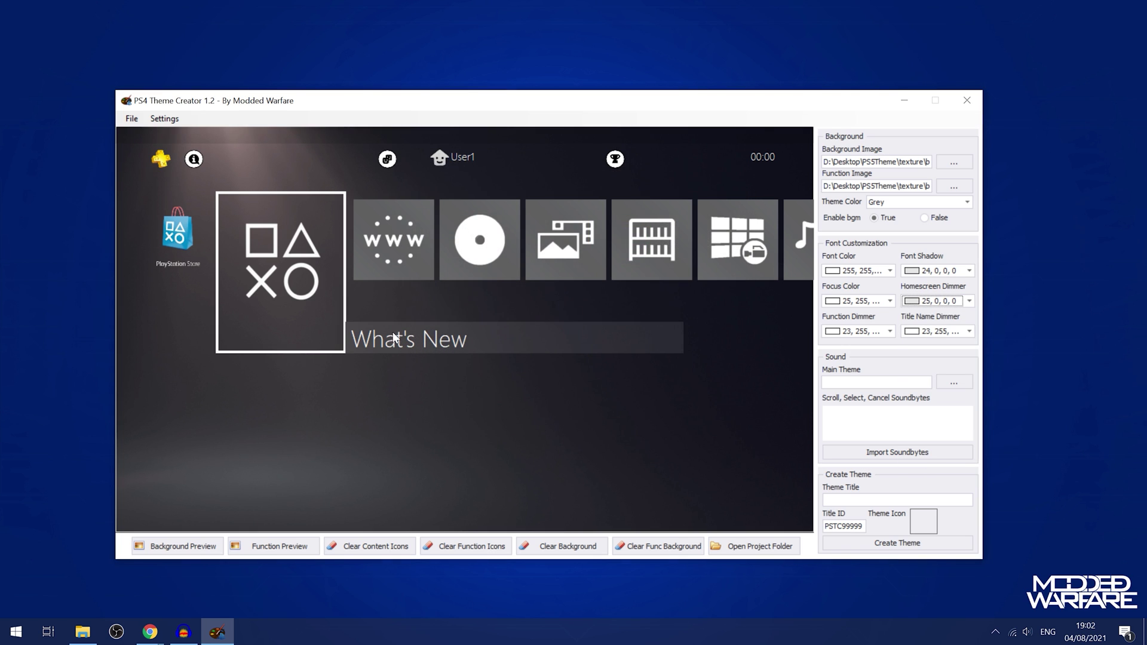
# On the function screen preview, set the Function dimmer to faint translucent black (24,0,0,0).
pyautogui.click(279, 546)
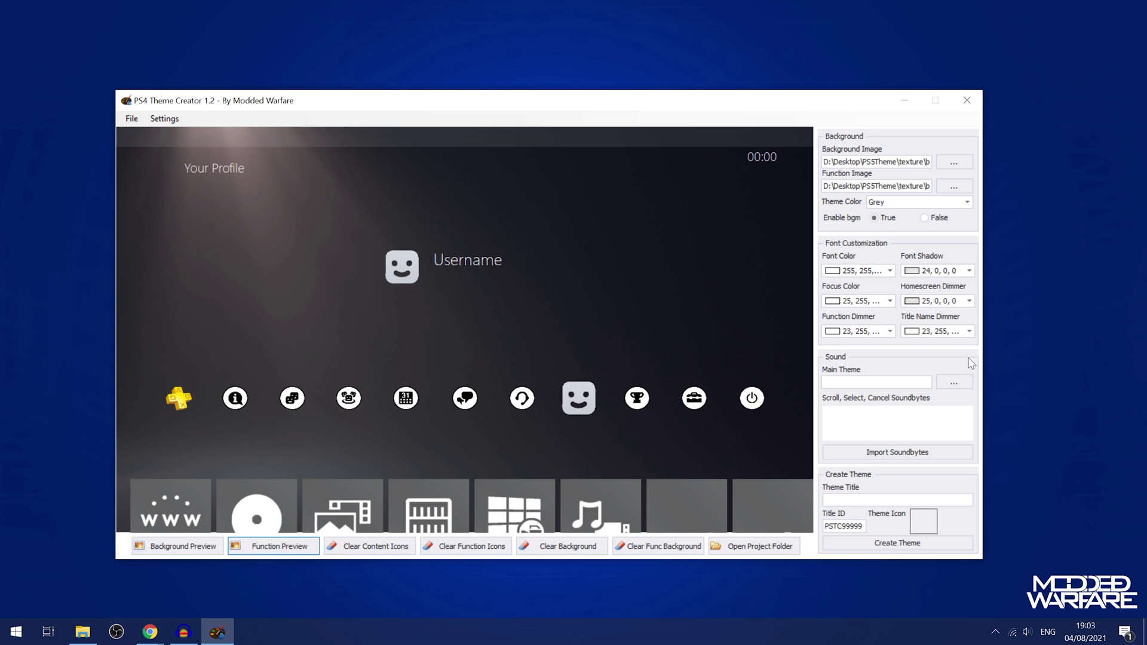
pyautogui.click(890, 331)
pyautogui.click(849, 384)
pyautogui.click(890, 332)
pyautogui.click(864, 487)
pyautogui.moveTo(474, 402); pyautogui.dragTo(434, 401)
pyautogui.click(647, 443)
# After trying dark blue, set the Title Name dimmer to faint translucent black (23,0,0,0).
pyautogui.click(215, 547)
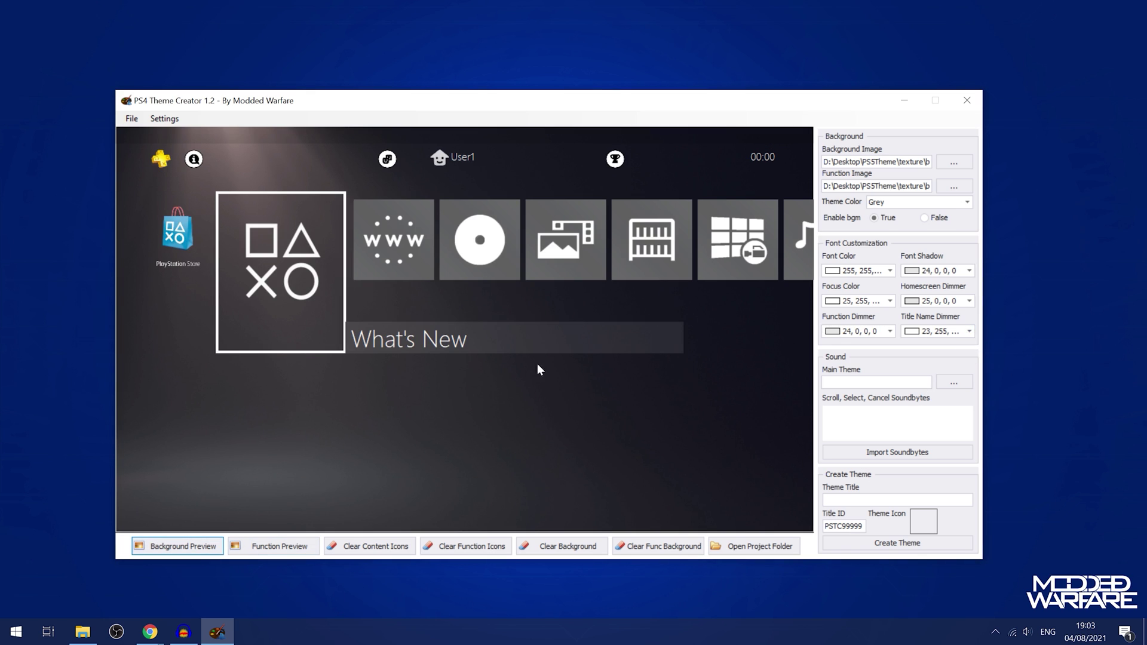
pyautogui.click(969, 331)
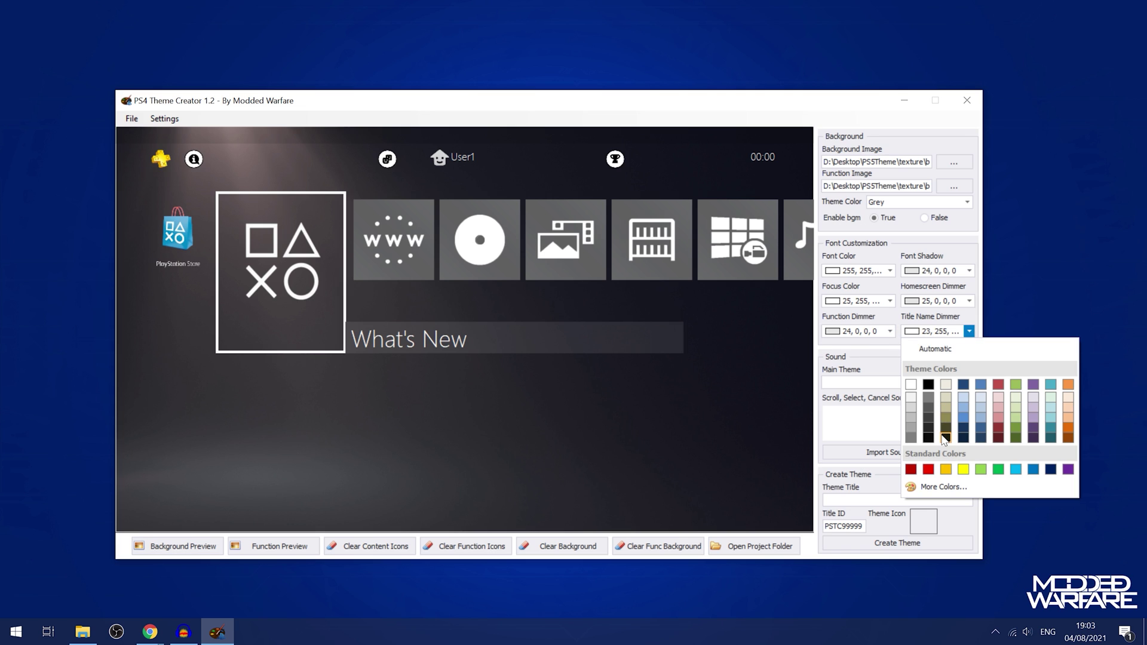
pyautogui.click(963, 385)
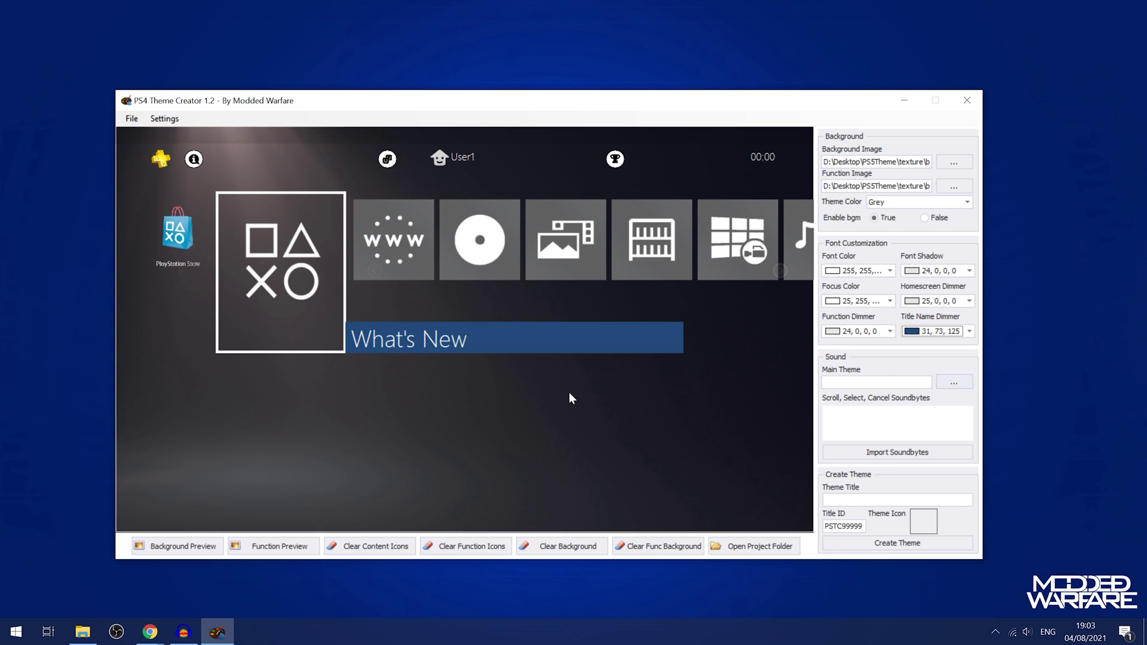
pyautogui.click(969, 331)
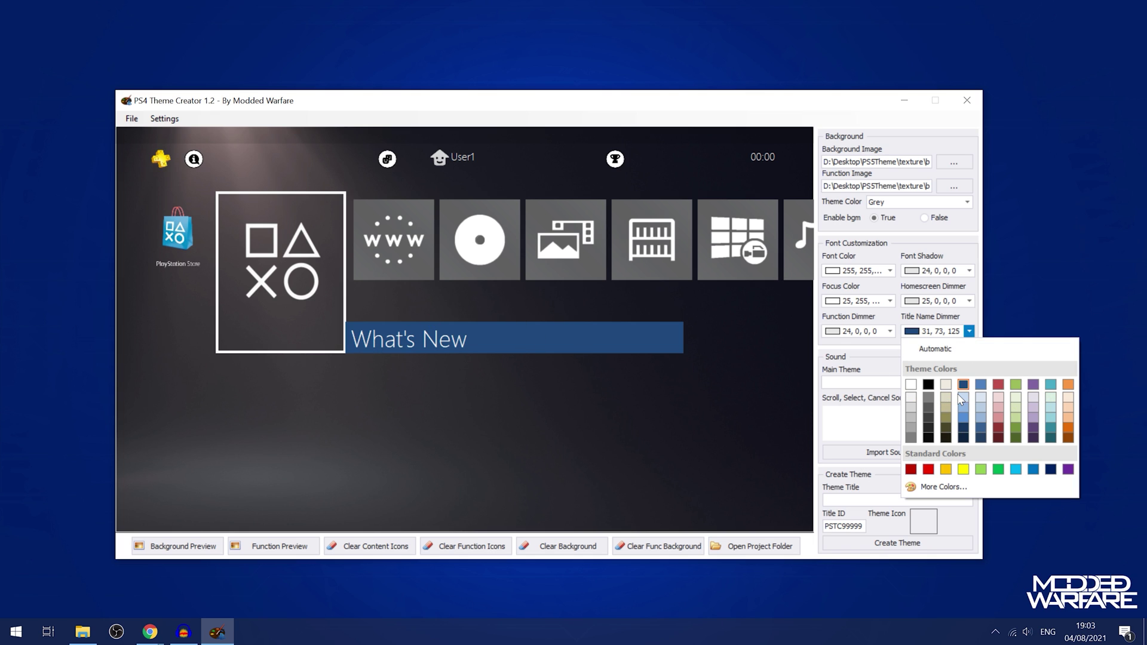
pyautogui.click(928, 384)
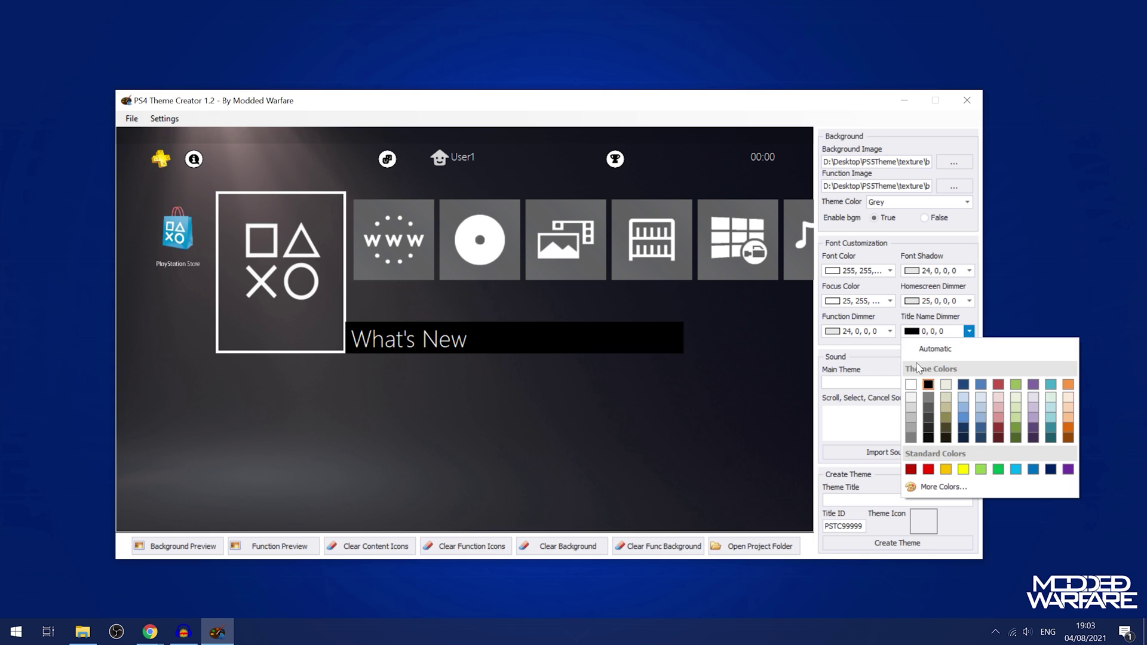
pyautogui.click(942, 487)
pyautogui.moveTo(469, 402); pyautogui.dragTo(432, 401)
pyautogui.click(667, 440)
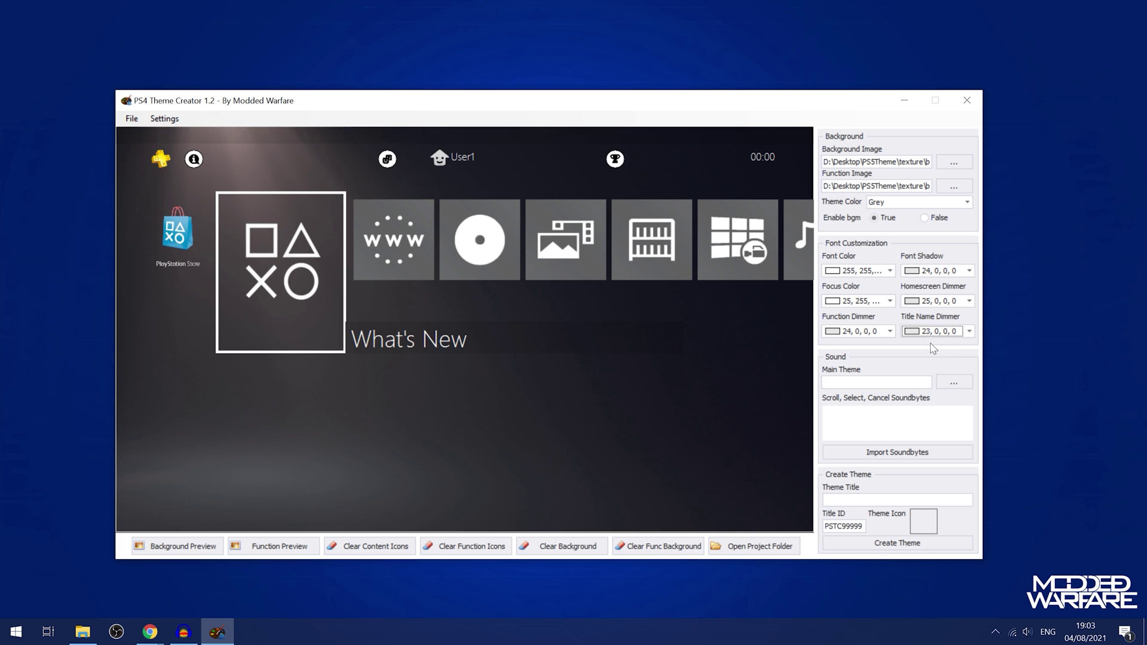
# Drag theme.wav from the PS5 Theme Assets folder onto the Main Theme field.
pyautogui.moveTo(724, 96); pyautogui.dragTo(712, 99)
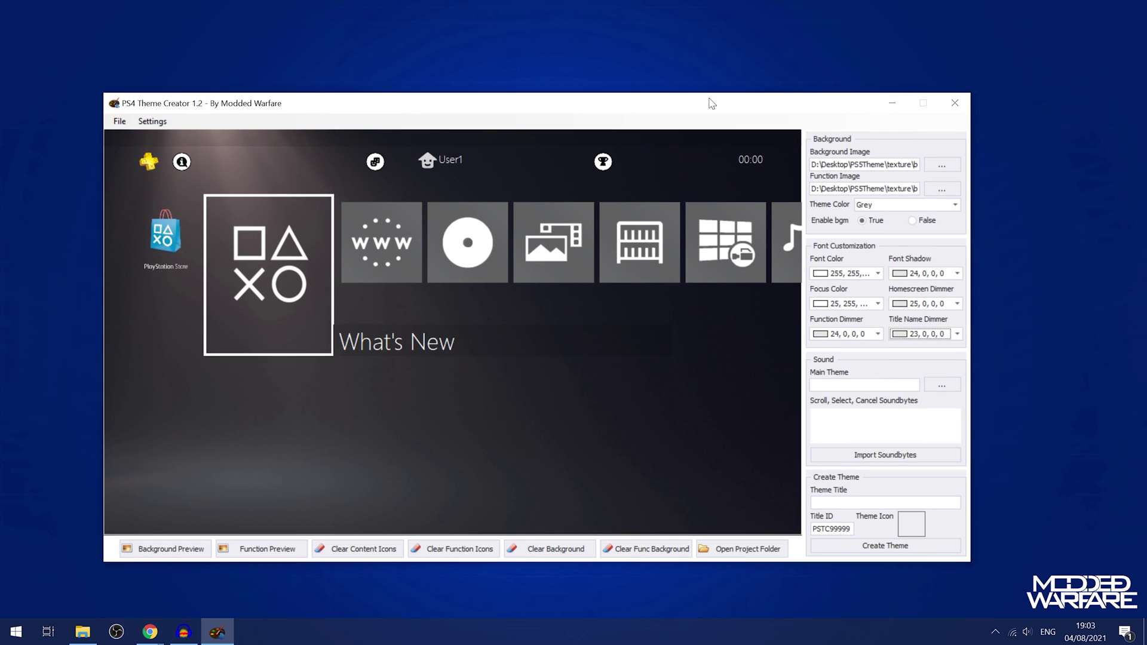
pyautogui.click(82, 631)
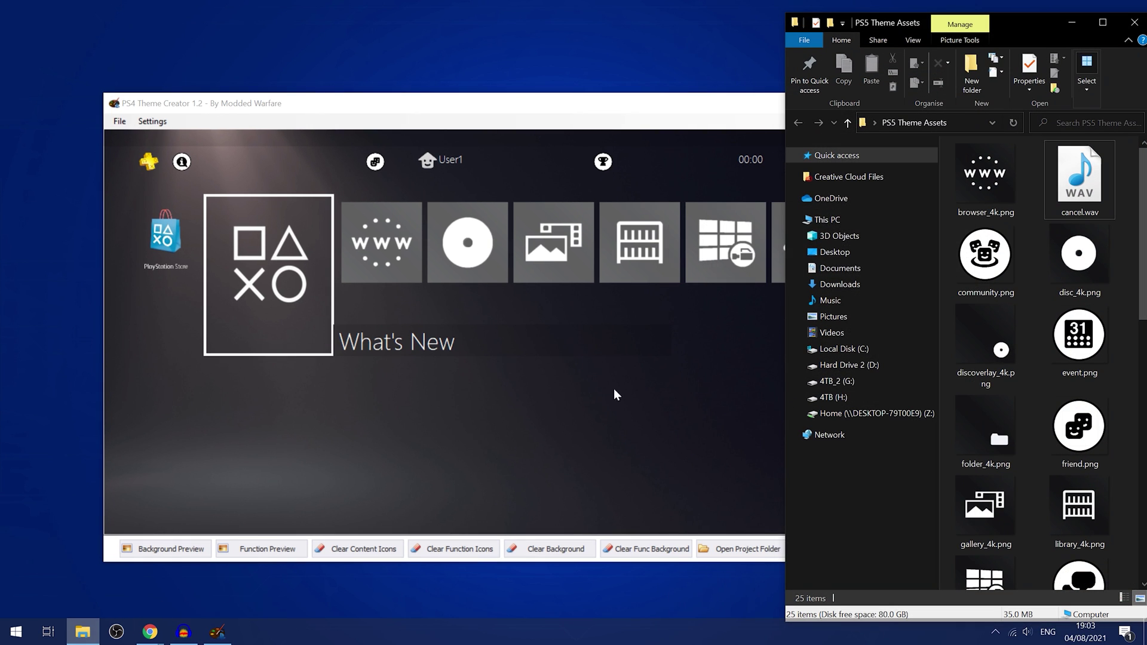
pyautogui.moveTo(660, 108); pyautogui.dragTo(623, 105)
pyautogui.click(1022, 96)
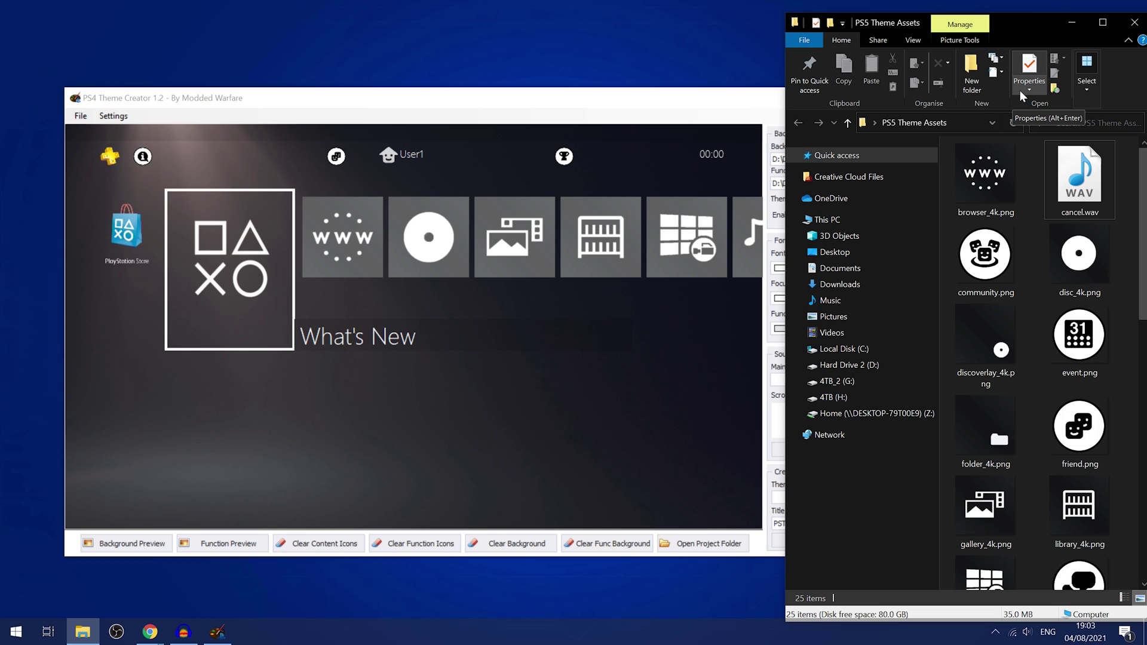
pyautogui.scroll(-8, 1040, 179)
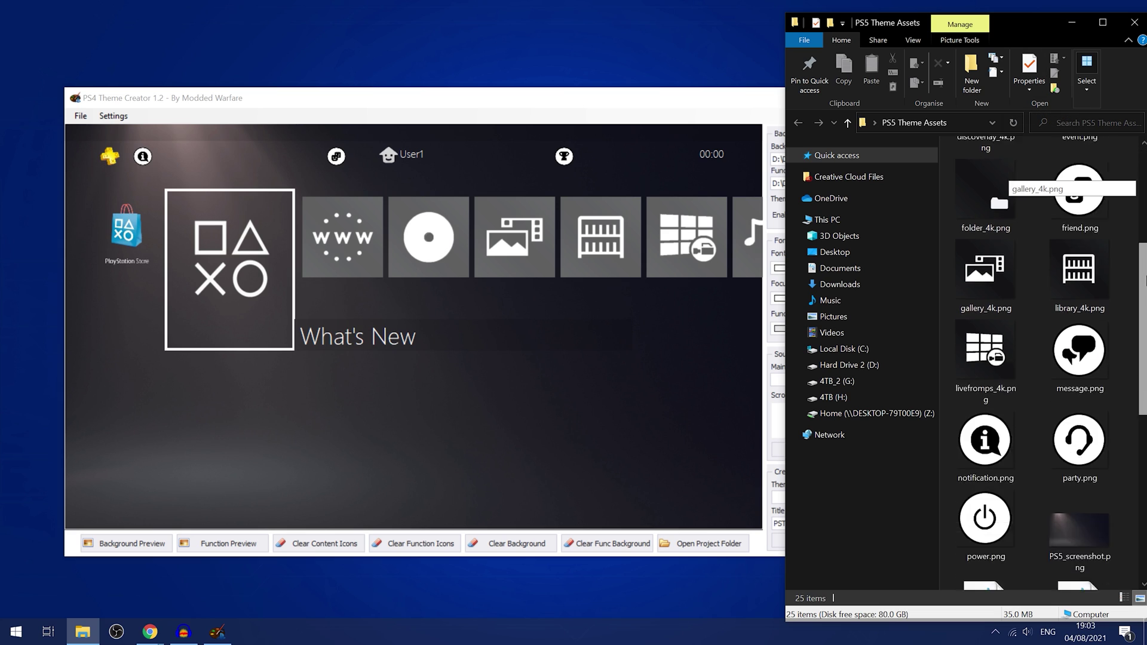
pyautogui.click(1075, 478)
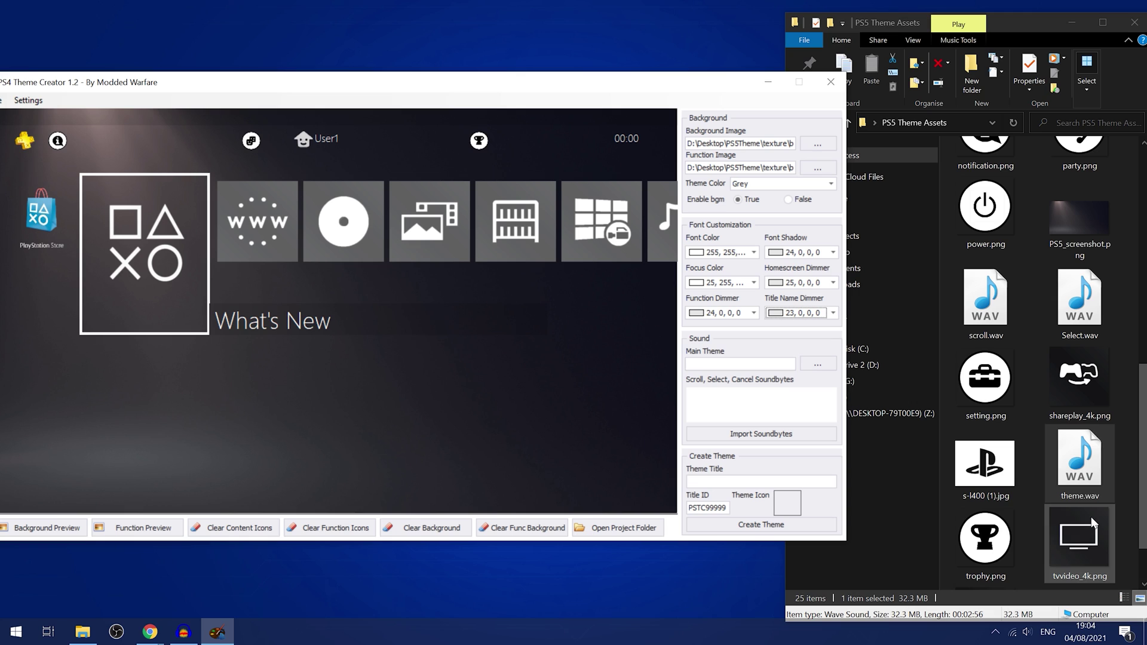
pyautogui.moveTo(1078, 462); pyautogui.dragTo(722, 364)
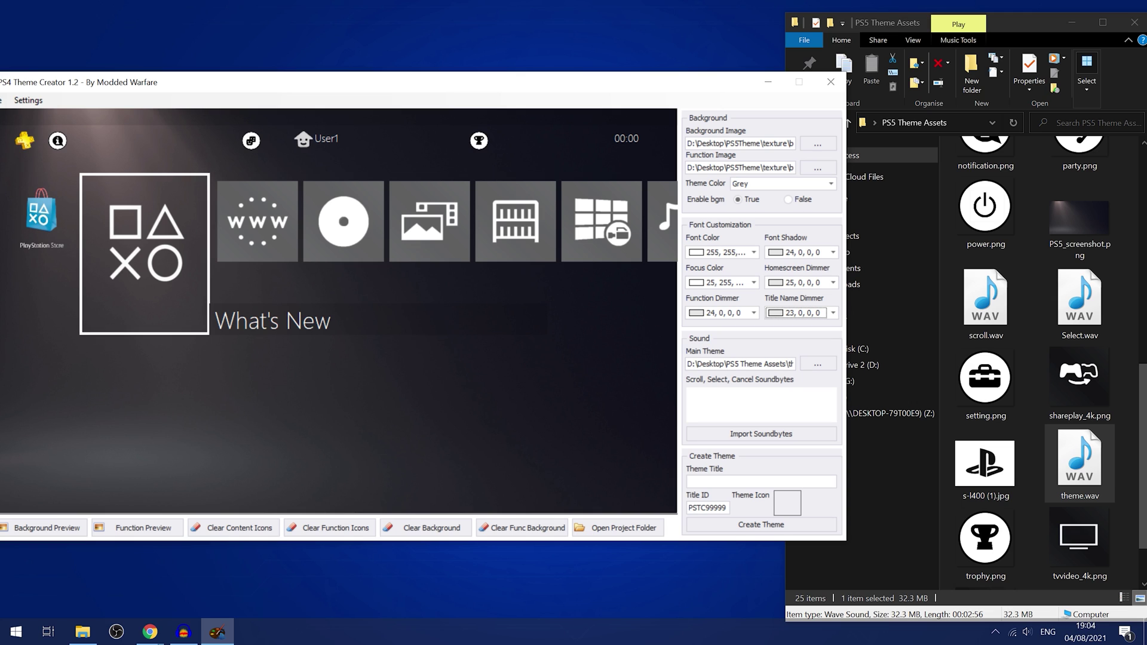
# Select scroll.wav and Select.wav in the assets folder.
pyautogui.click(985, 297)
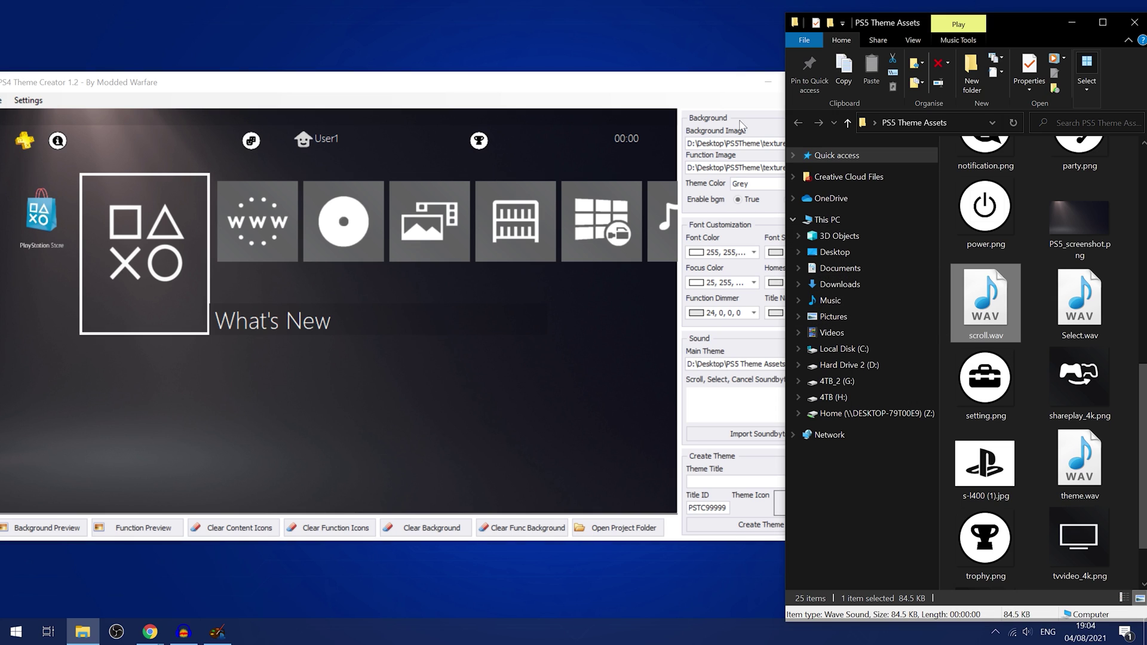
pyautogui.click(1083, 308)
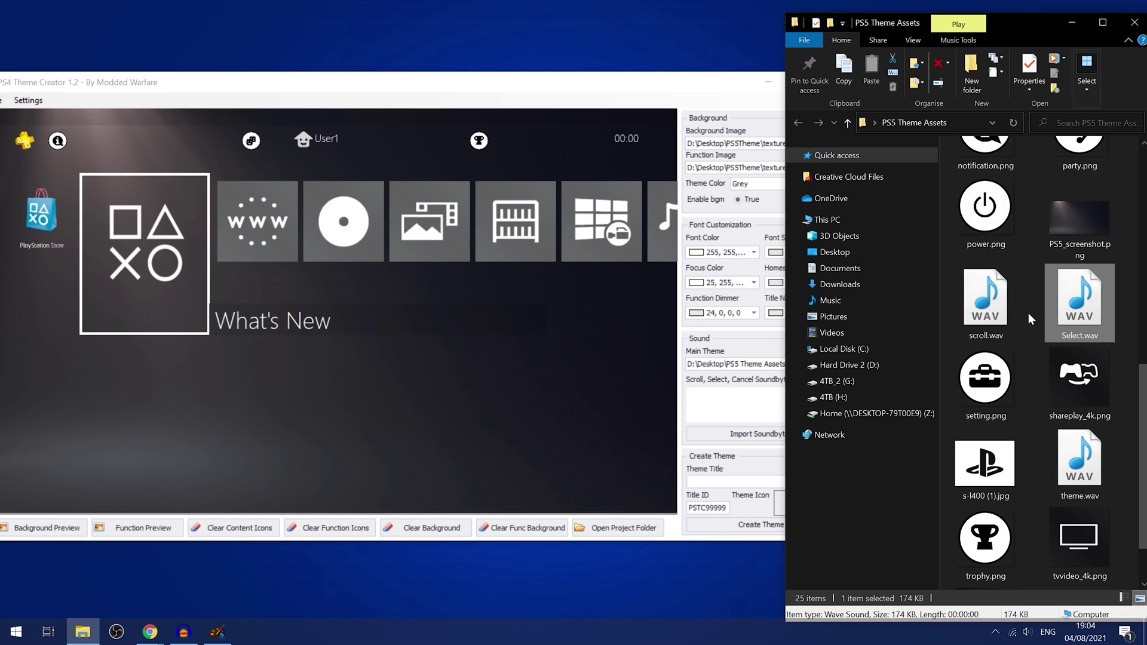
pyautogui.moveTo(707, 85); pyautogui.dragTo(754, 83)
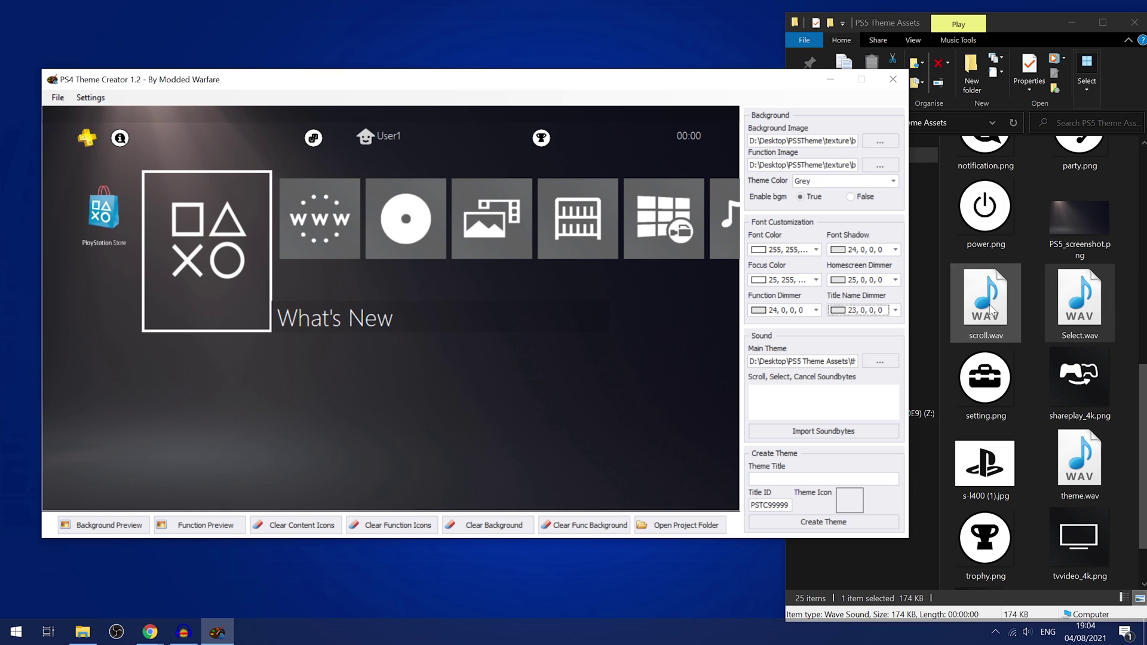
# Launch vagconv2w.exe from the Fake PKG Tools folder.
pyautogui.click(833, 82)
pyautogui.doubleClick(529, 172)
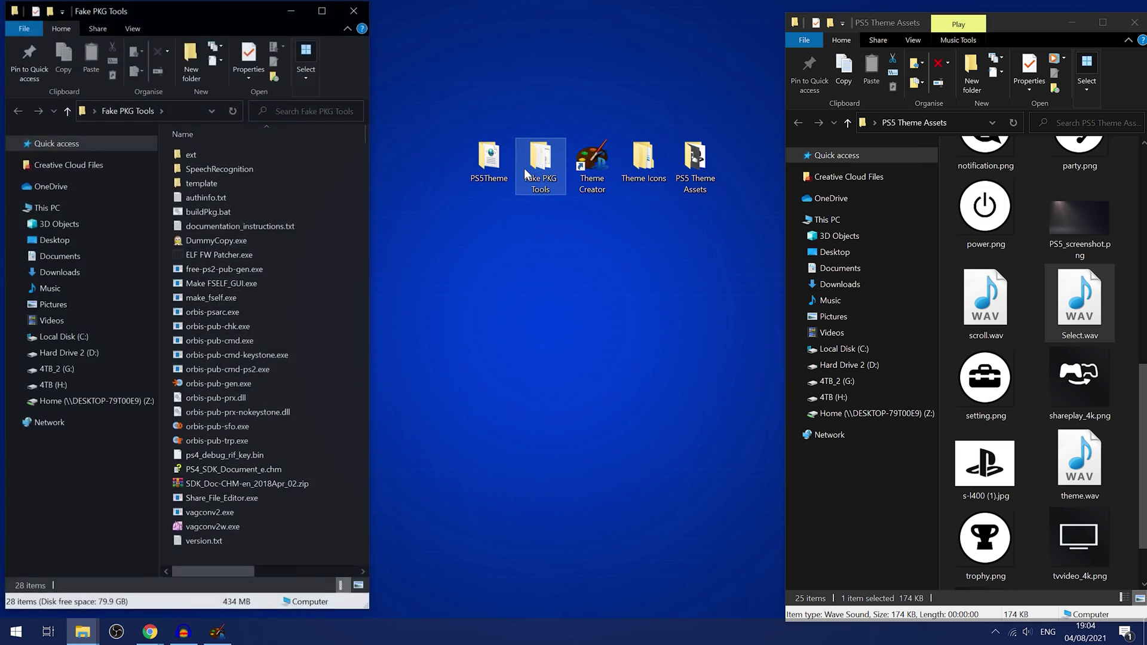
pyautogui.moveTo(249, 10); pyautogui.dragTo(299, 10)
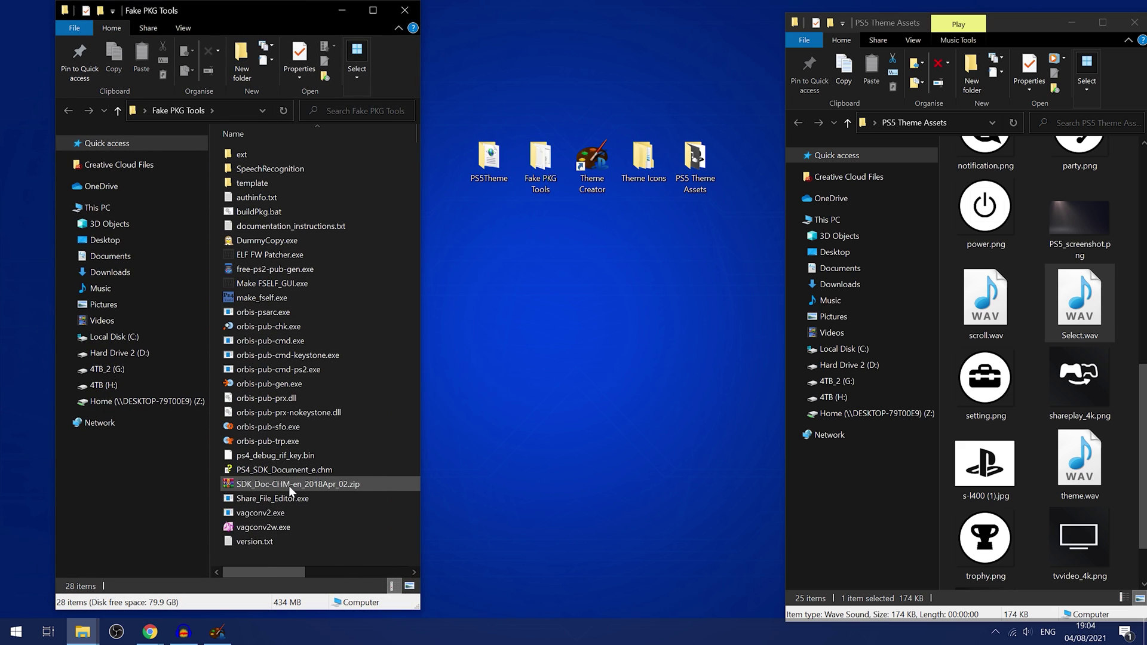
pyautogui.click(243, 529)
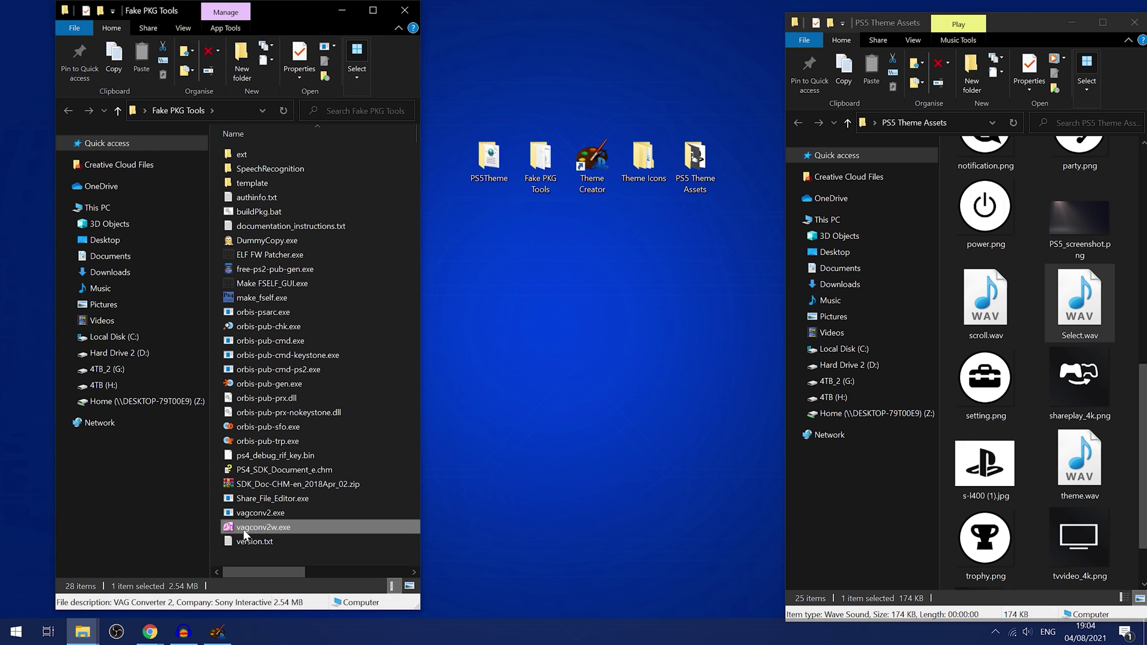
pyautogui.doubleClick(282, 528)
pyautogui.click(341, 16)
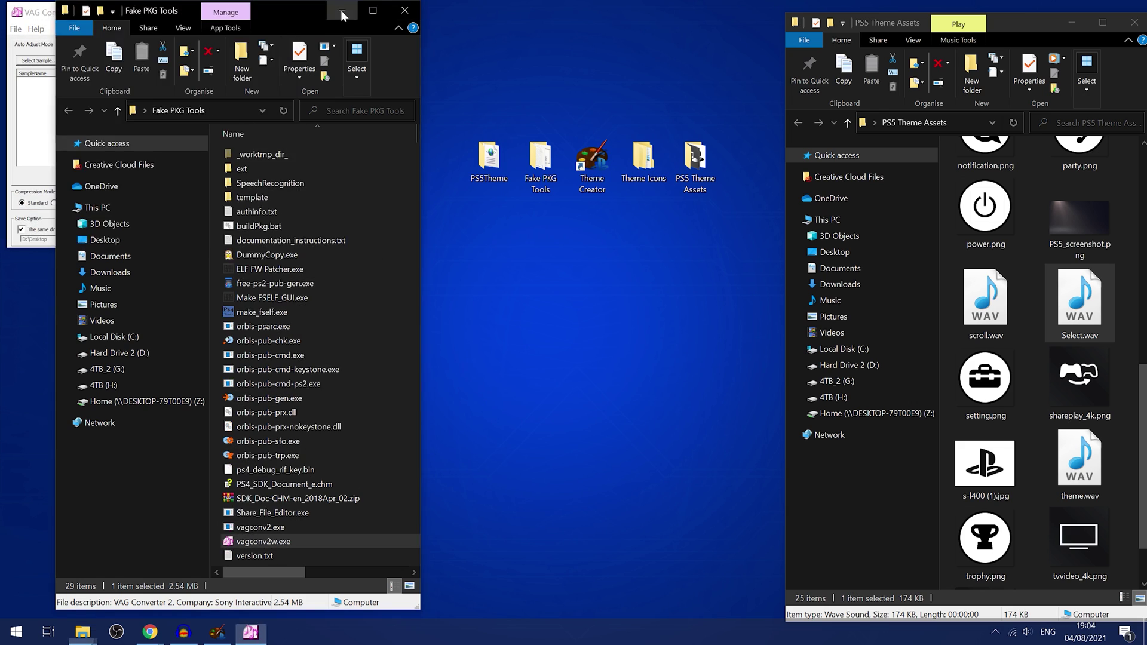
pyautogui.click(342, 16)
pyautogui.moveTo(119, 12); pyautogui.dragTo(296, 65)
# Load scroll.wav, Select.wav and cancel.wav into VAG Converter 2 and convert all to .vag.
pyautogui.click(1009, 317)
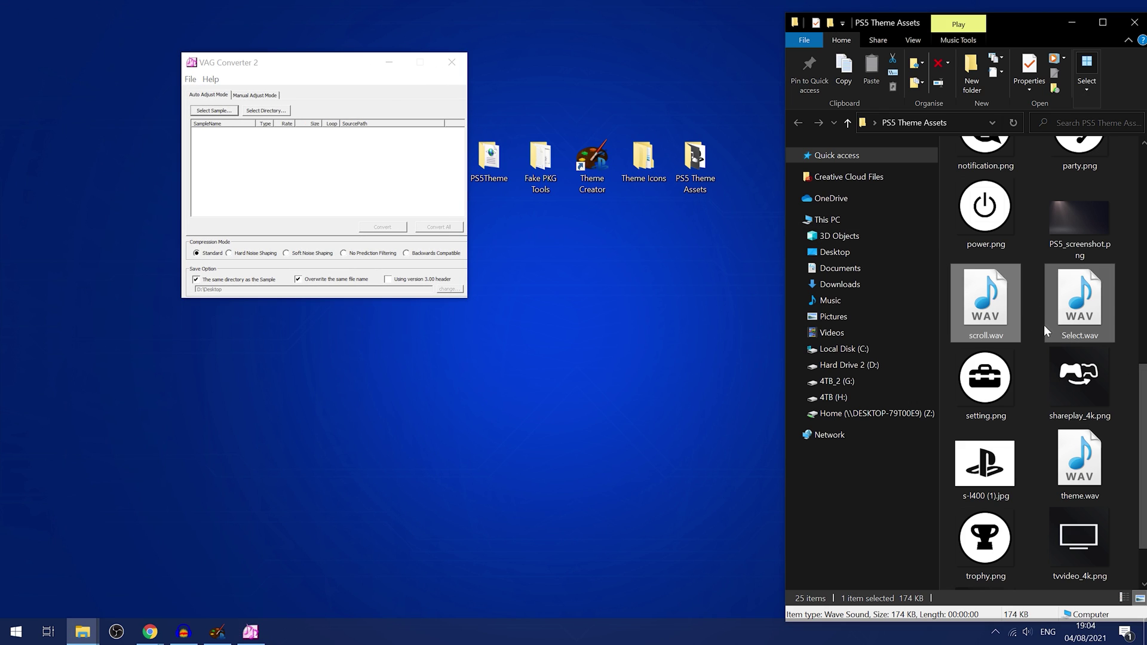
pyautogui.keyDown('ctrl'); pyautogui.click(1047, 325); pyautogui.keyUp('ctrl')
pyautogui.scroll(5, 1087, 250)
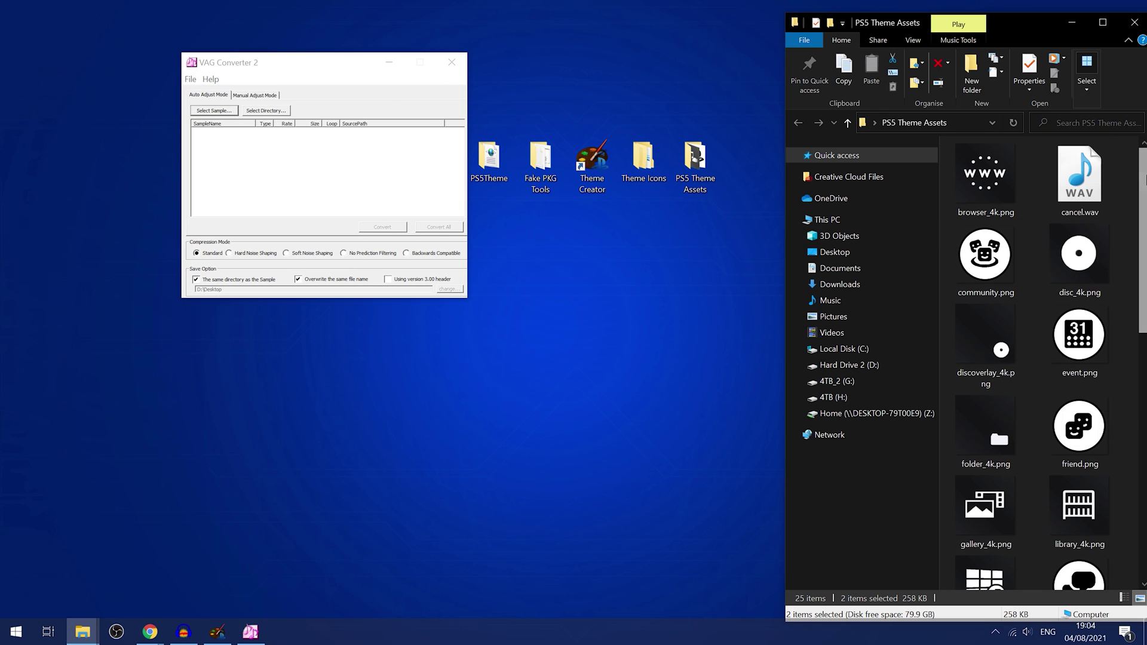
pyautogui.keyDown('ctrl'); pyautogui.click(1101, 216); pyautogui.keyUp('ctrl')
pyautogui.moveTo(1101, 217); pyautogui.dragTo(301, 202)
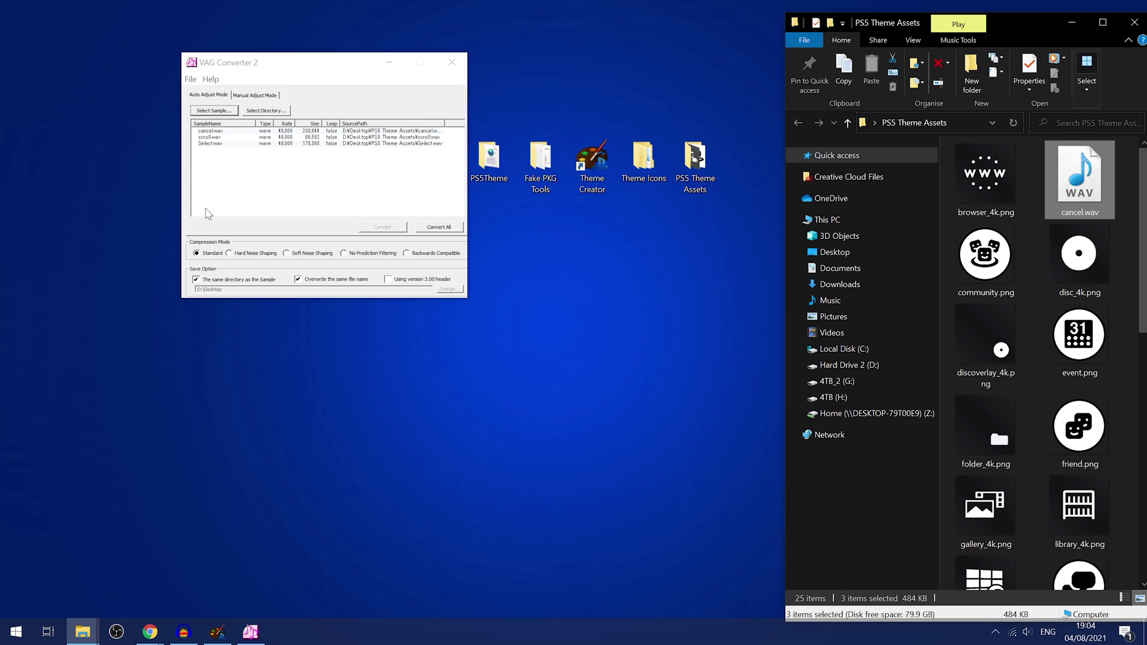
pyautogui.click(455, 230)
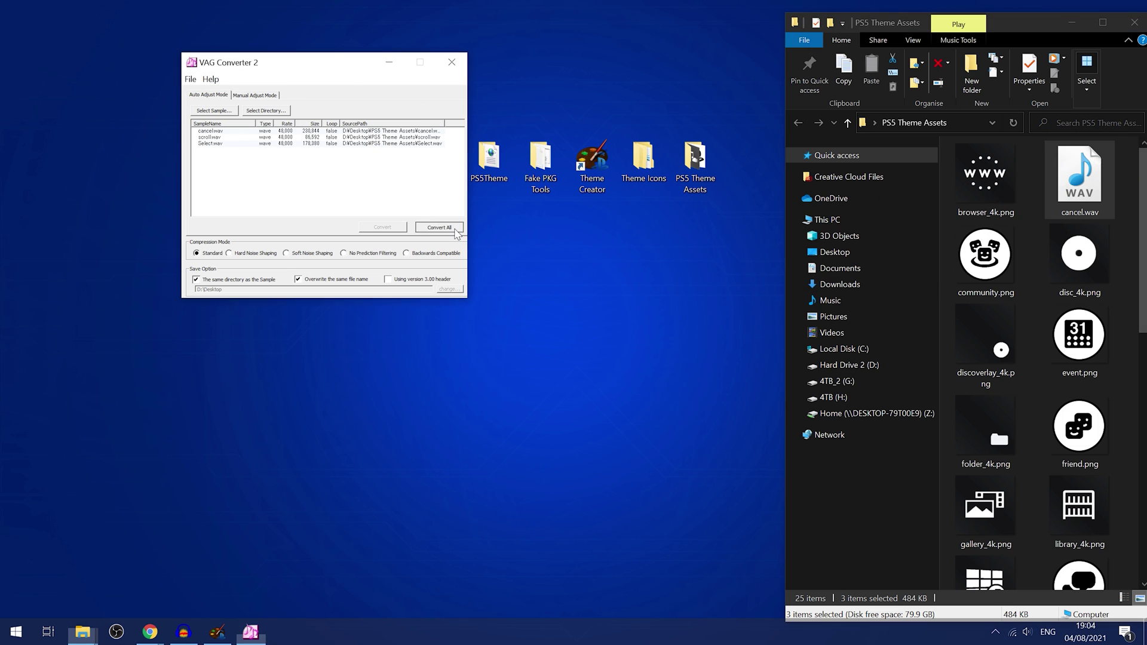
pyautogui.click(1084, 190)
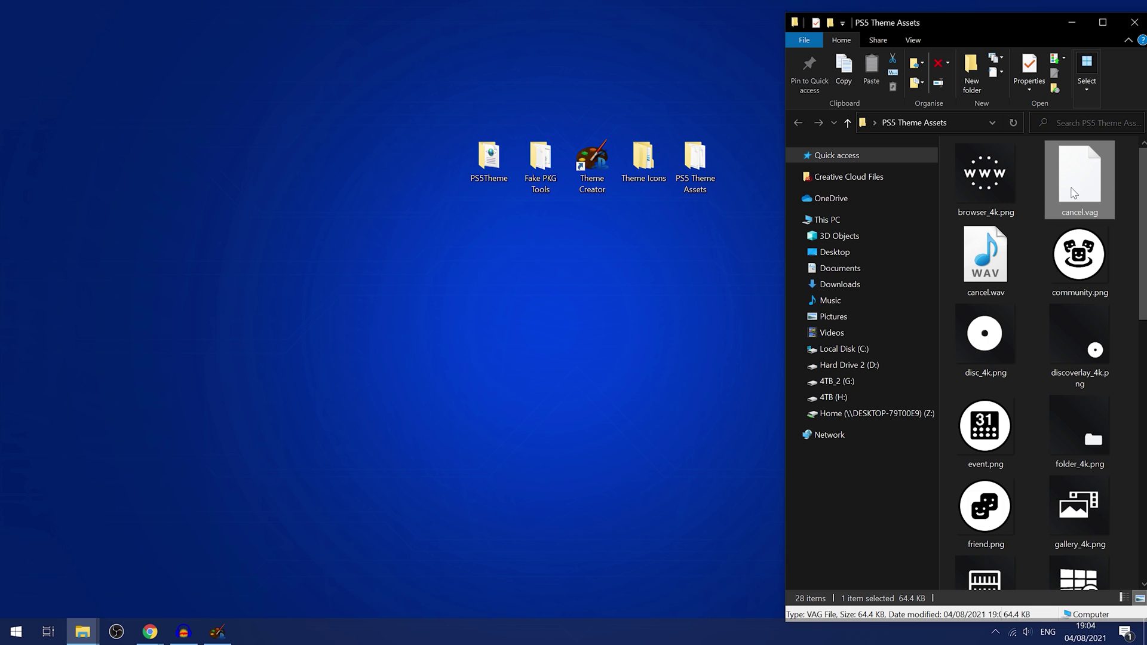
pyautogui.moveTo(1143, 209); pyautogui.dragTo(1144, 424)
# Drag scroll.vag, Select.vag and cancel.vag into the theme's Soundbytes box.
pyautogui.click(1080, 276)
pyautogui.keyDown('ctrl'); pyautogui.click(1087, 376); pyautogui.keyUp('ctrl')
pyautogui.scroll(10, 1087, 376)
pyautogui.keyDown('ctrl'); pyautogui.click(1080, 173); pyautogui.keyUp('ctrl')
pyautogui.scroll(-10, 1016, 371)
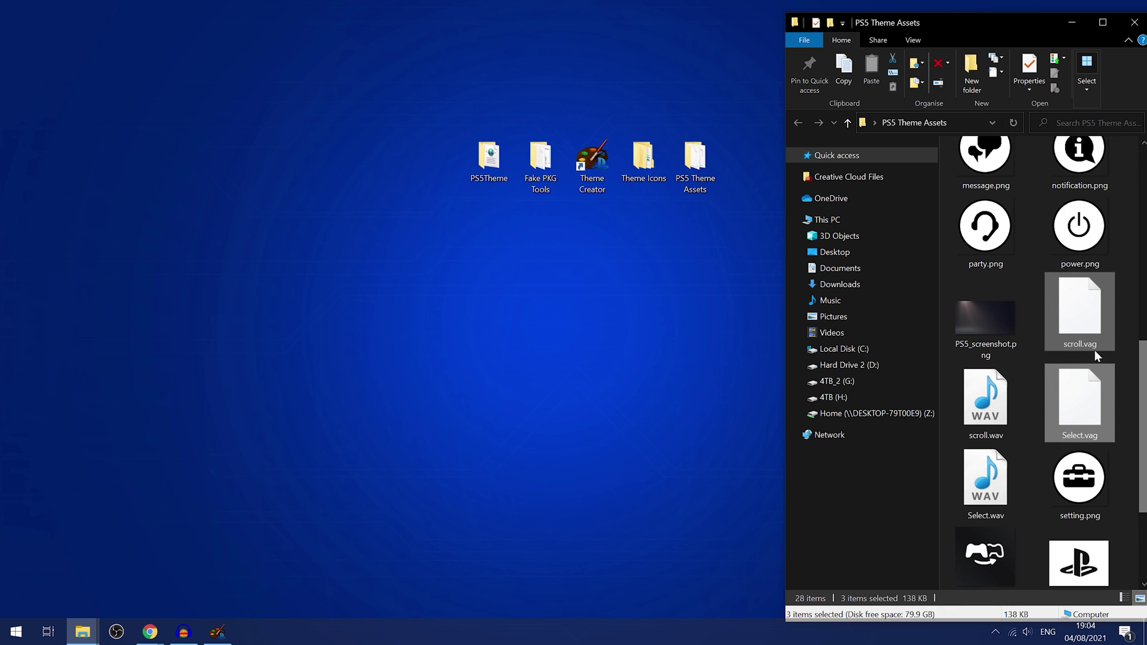
pyautogui.click(217, 631)
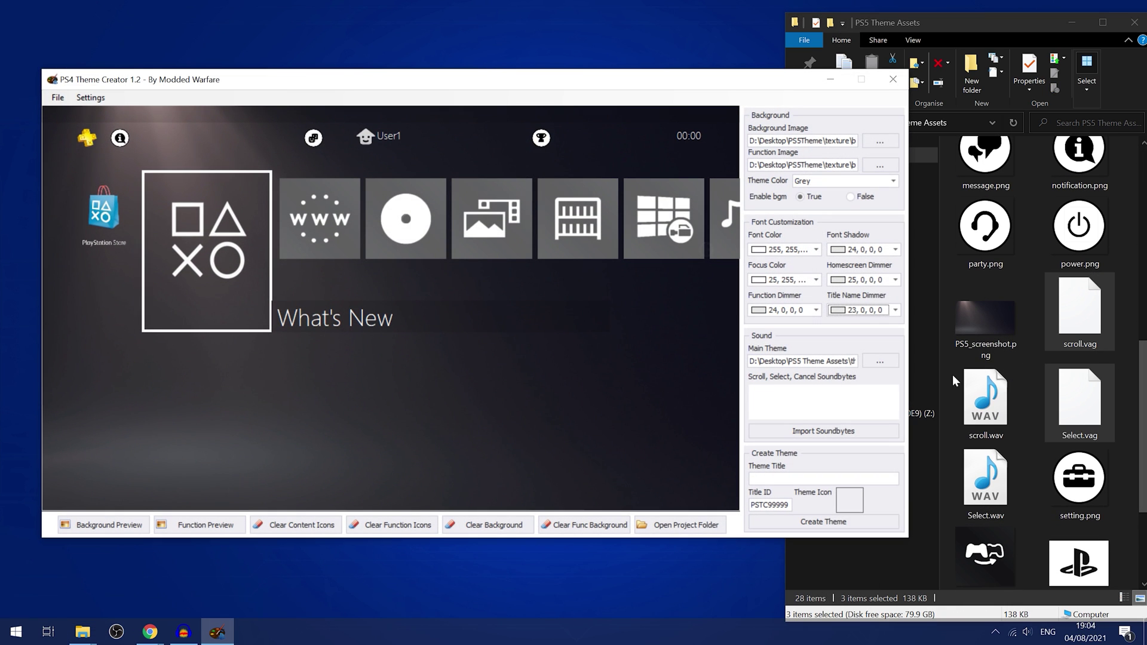
pyautogui.moveTo(1080, 311); pyautogui.dragTo(800, 403)
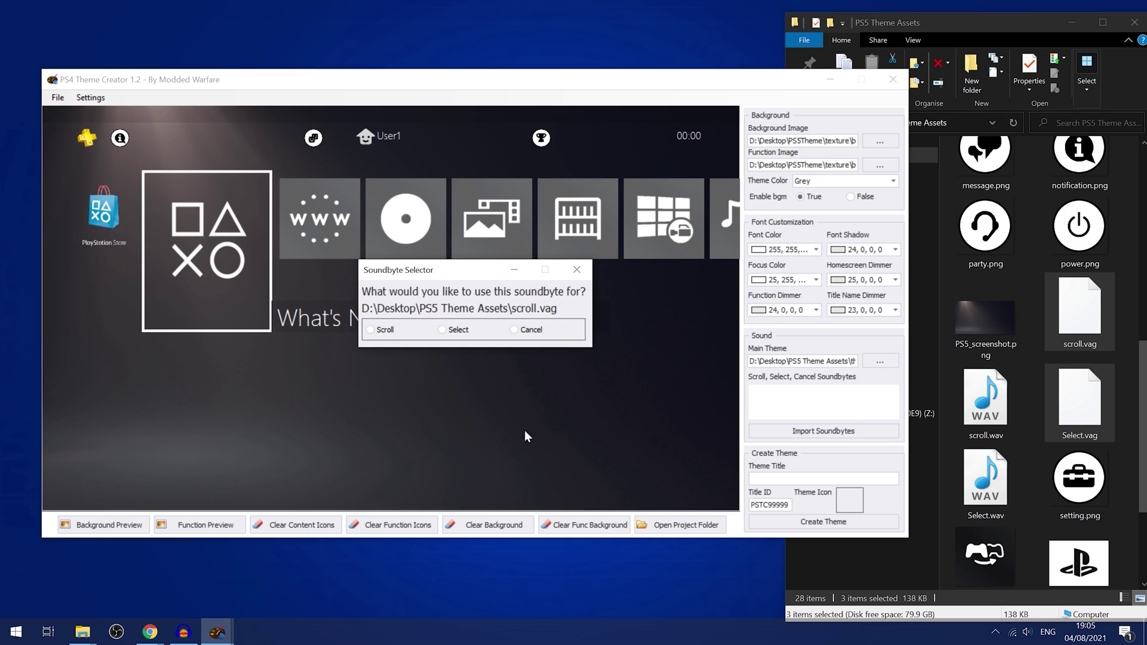
# Assign scroll.vag, Select.vag and cancel.vag as the Scroll, Select and Cancel sounds.
pyautogui.click(370, 329)
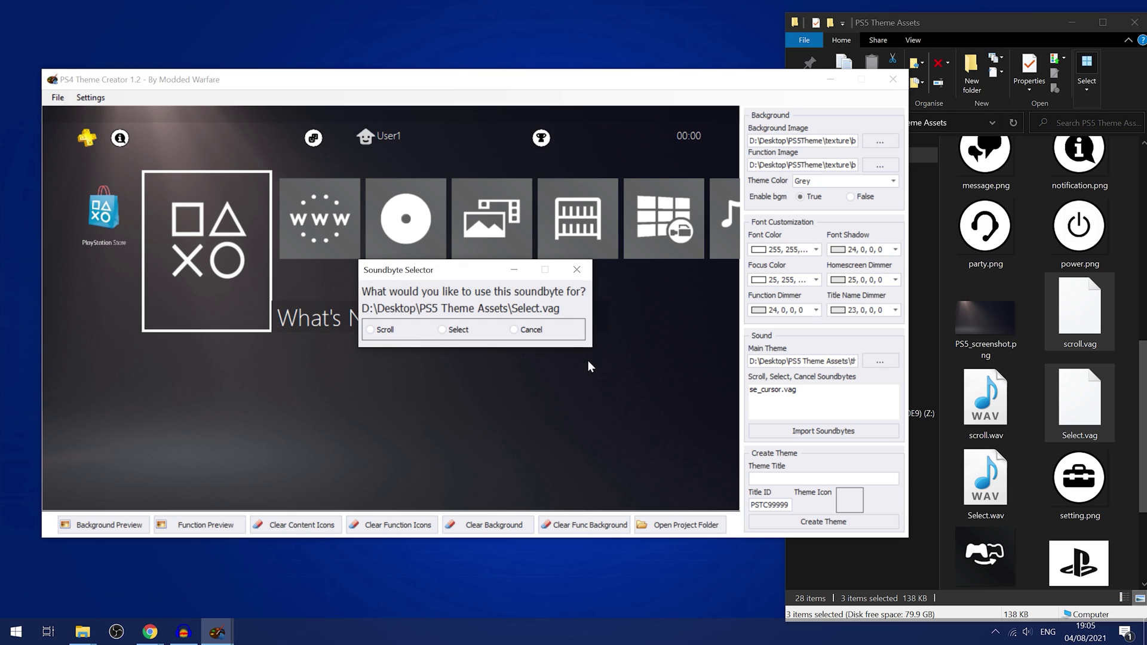
pyautogui.click(442, 329)
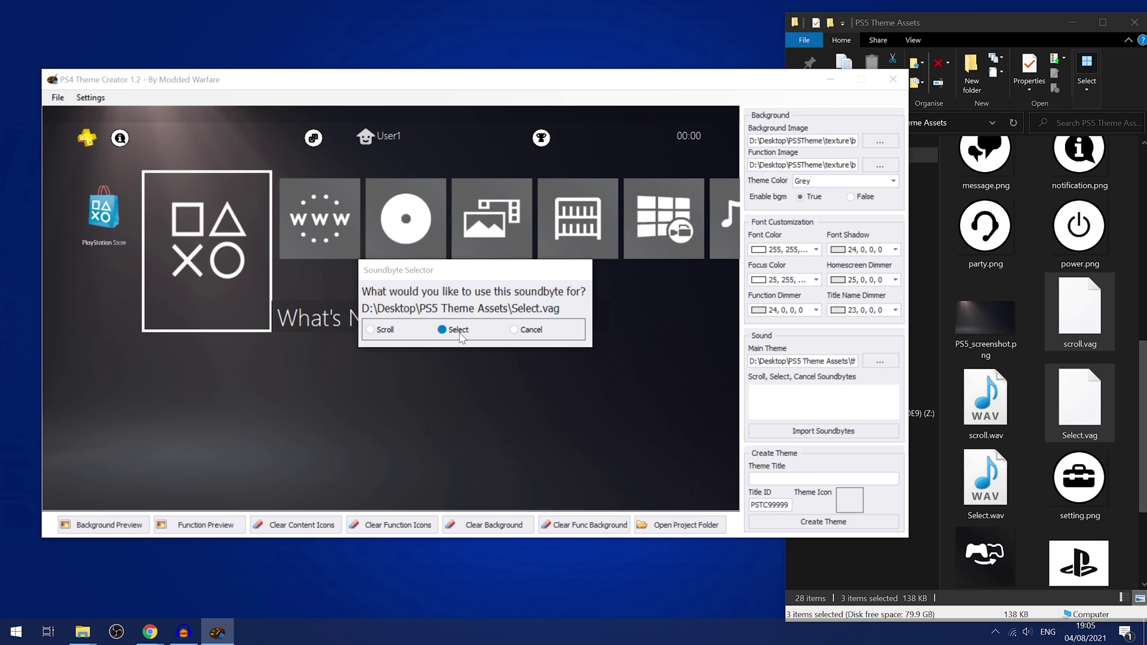
pyautogui.click(539, 332)
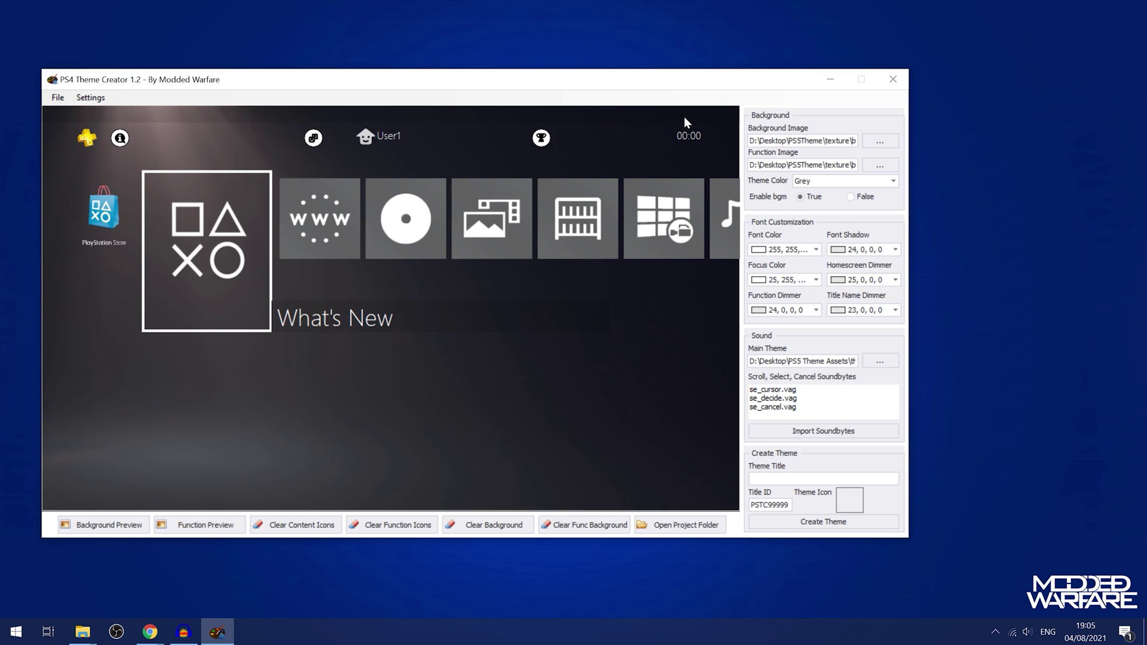
# Enter 'PS5 Theme' as the Theme Title and leave the Title ID as PSTC99999.
pyautogui.moveTo(684, 84); pyautogui.dragTo(718, 77)
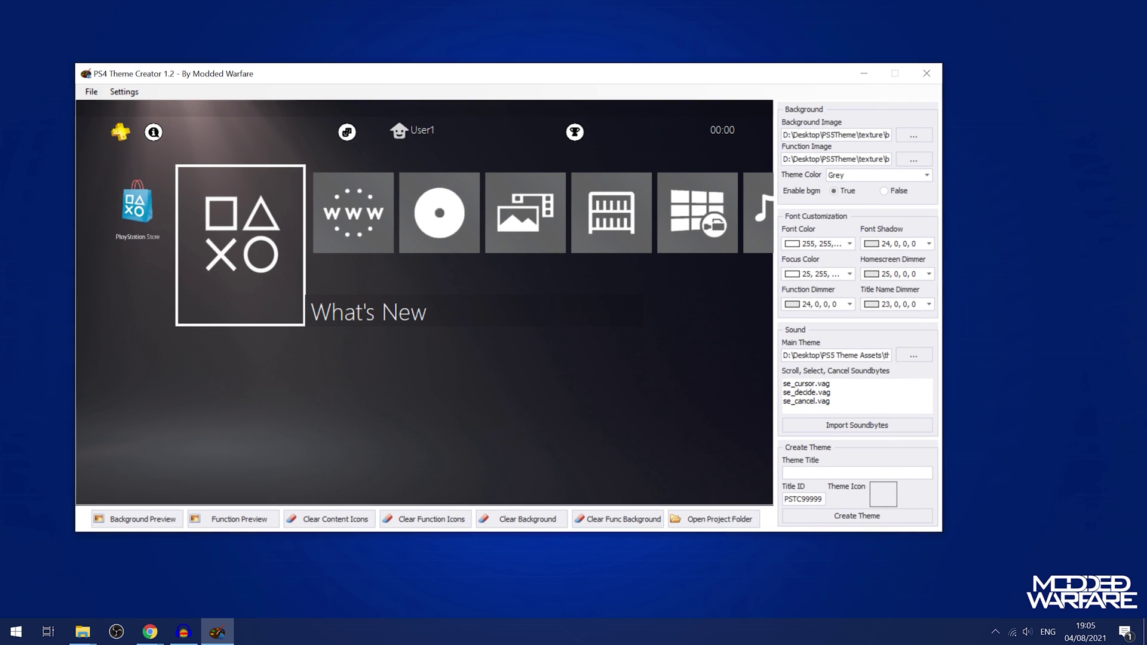
pyautogui.write('PS5 Theme')
pyautogui.moveTo(825, 499); pyautogui.dragTo(801, 499)
pyautogui.click(820, 499)
pyautogui.press('BackSpace')
pyautogui.write('6')
pyautogui.write('4')
pyautogui.press('BackSpace')
pyautogui.write('9')
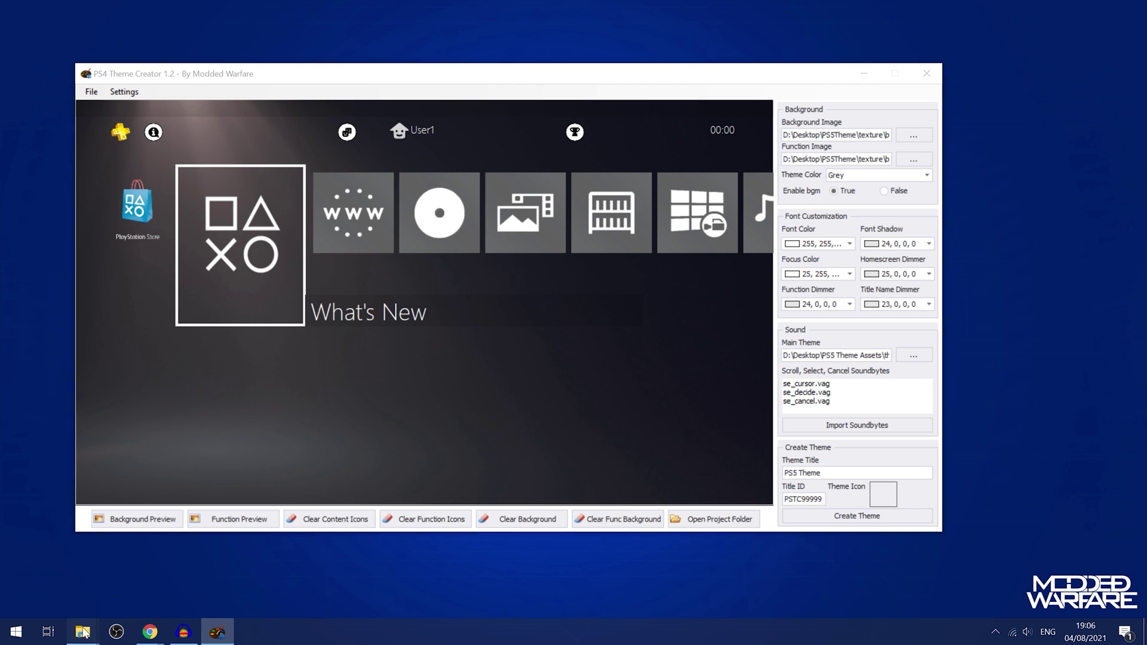
# Set the theme icon to the PlayStation logo image s-l400 (1).jpg.
pyautogui.moveTo(84, 631)
pyautogui.click(54, 573)
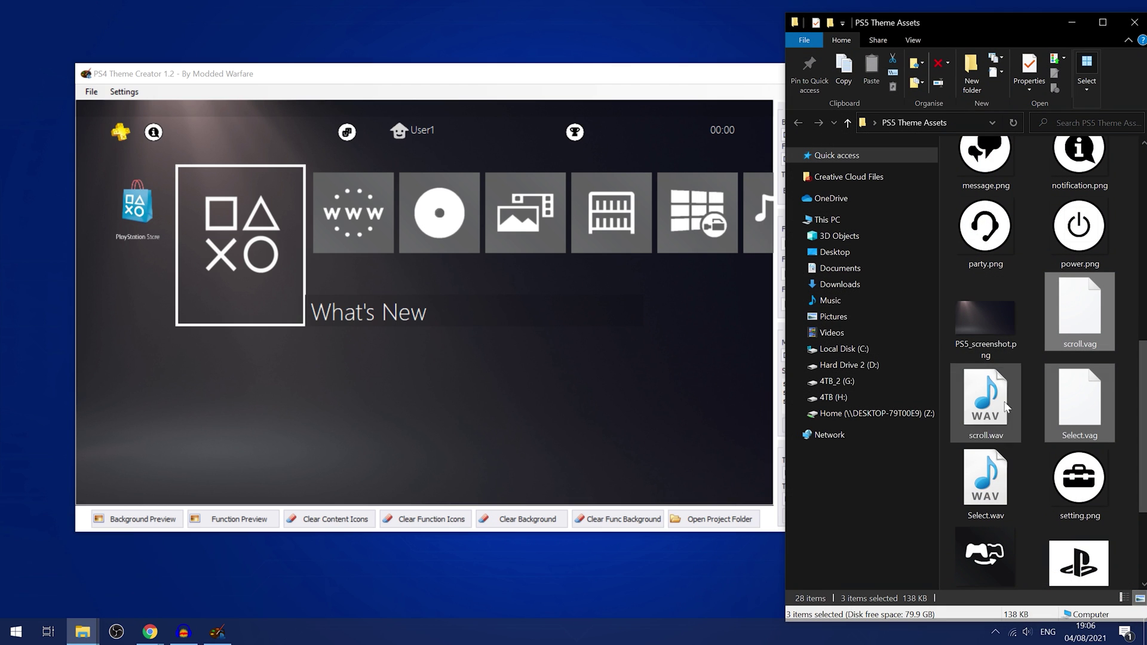
pyautogui.scroll(-2, 1084, 406)
pyautogui.click(1092, 412)
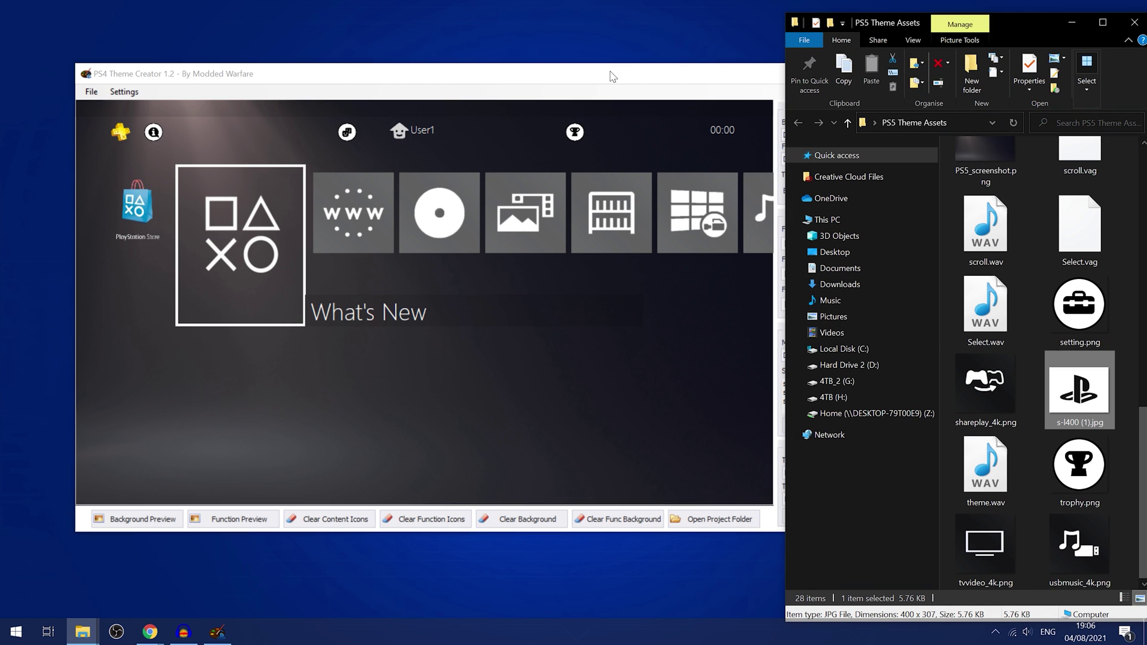
pyautogui.moveTo(1092, 412); pyautogui.dragTo(764, 488)
pyautogui.moveTo(599, 60); pyautogui.dragTo(760, 84)
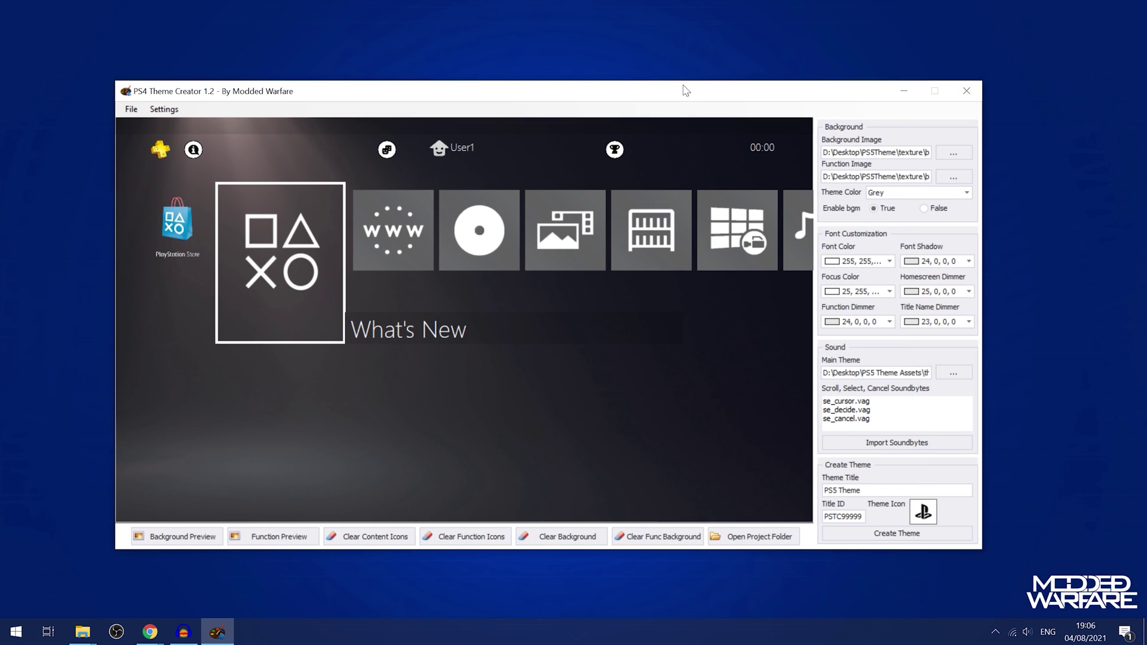
pyautogui.moveTo(686, 91); pyautogui.dragTo(679, 90)
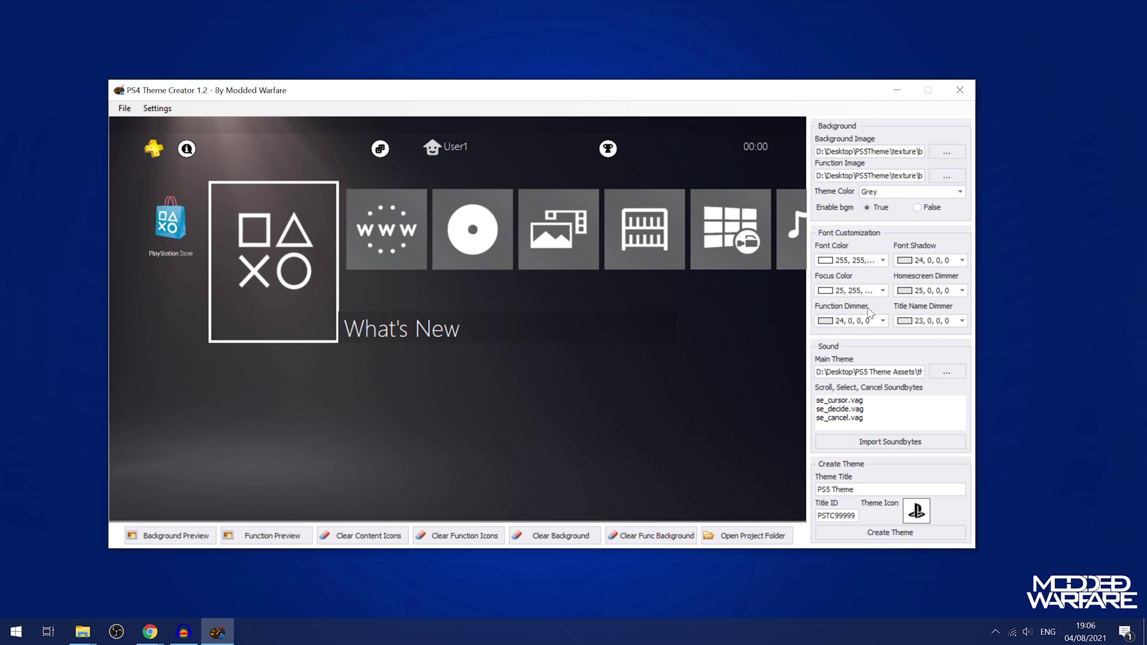
# Build the theme PKG, decline opening its folder, and close PS4 Theme Creator.
pyautogui.click(890, 533)
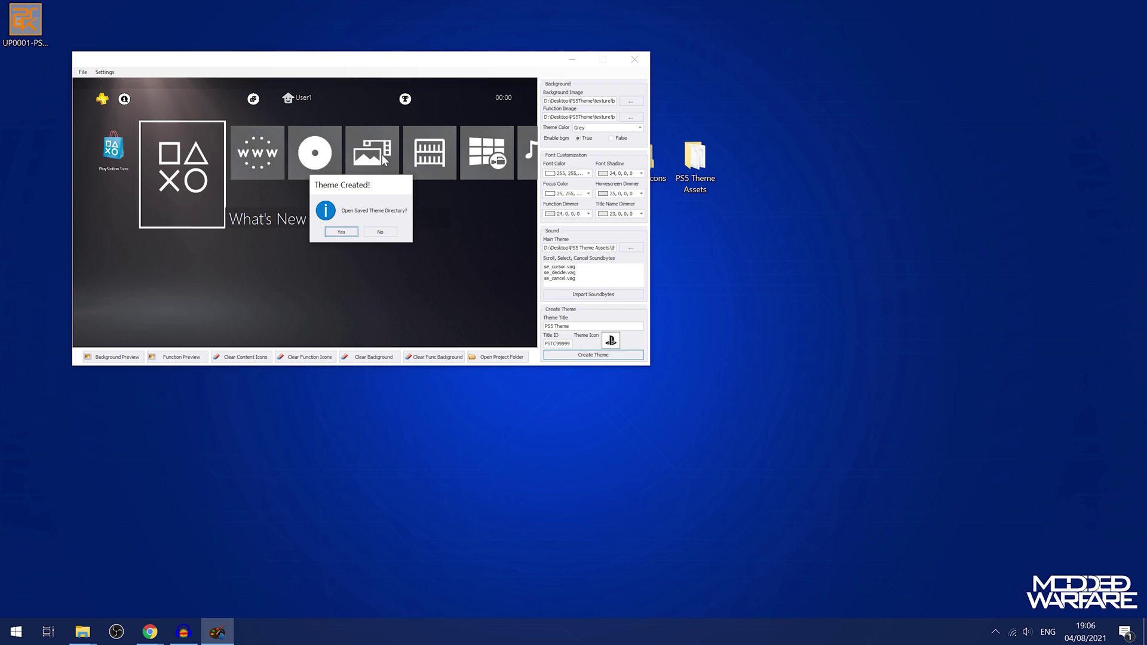
pyautogui.click(381, 232)
pyautogui.moveTo(467, 64); pyautogui.dragTo(589, 156)
pyautogui.moveTo(486, 154); pyautogui.dragTo(508, 142)
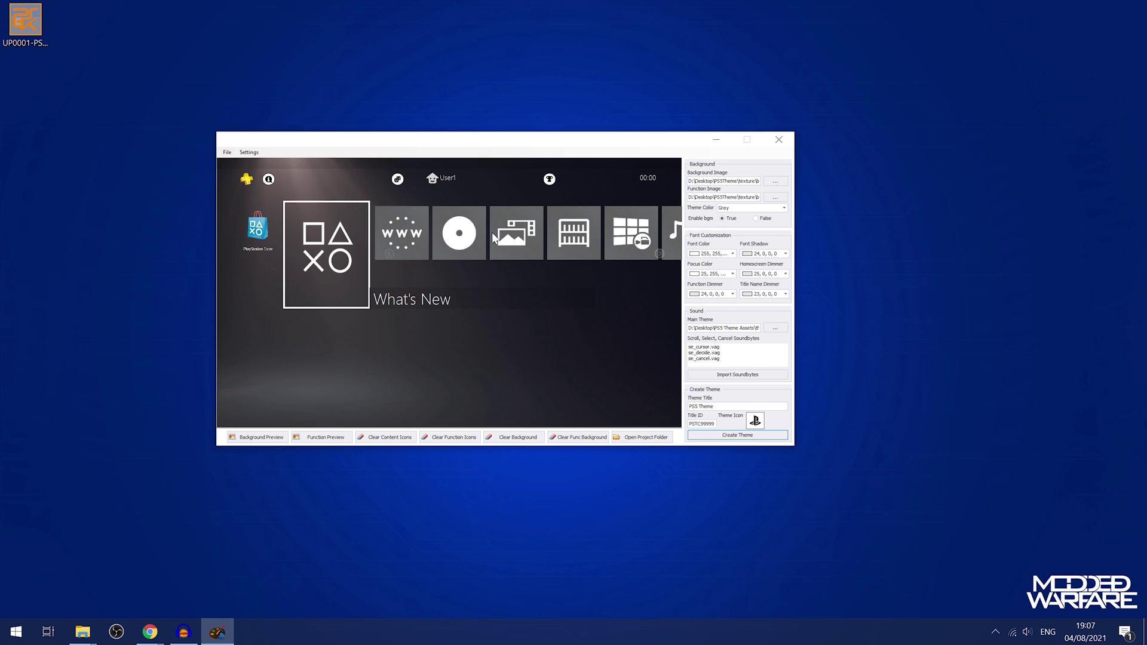
pyautogui.moveTo(559, 144); pyautogui.dragTo(624, 118)
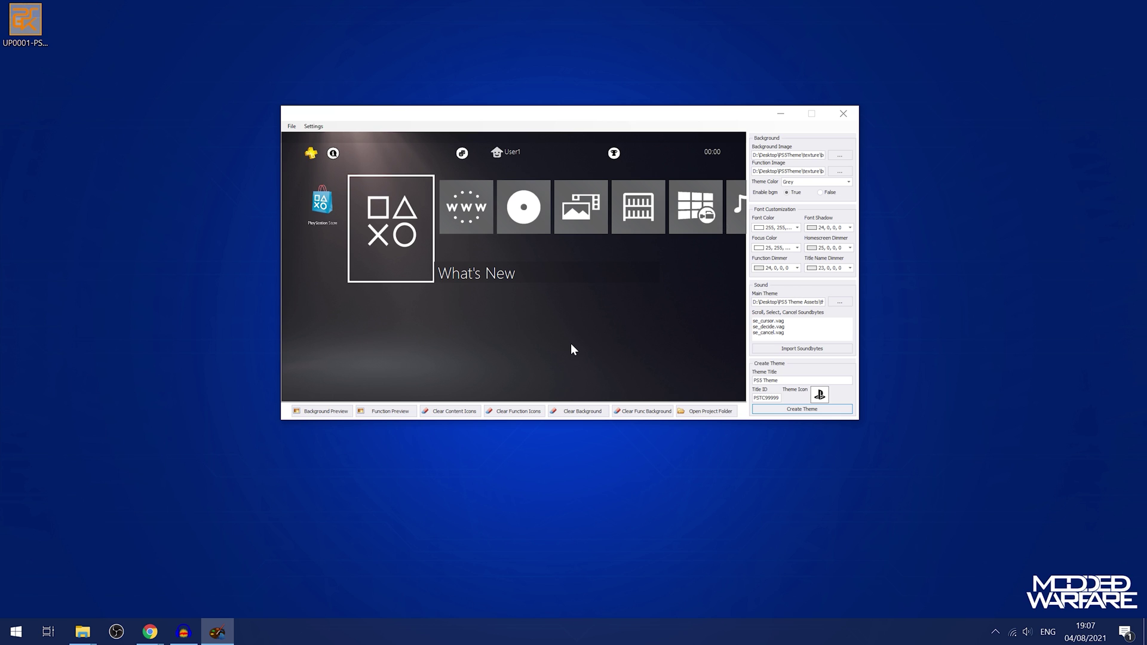
pyautogui.click(781, 117)
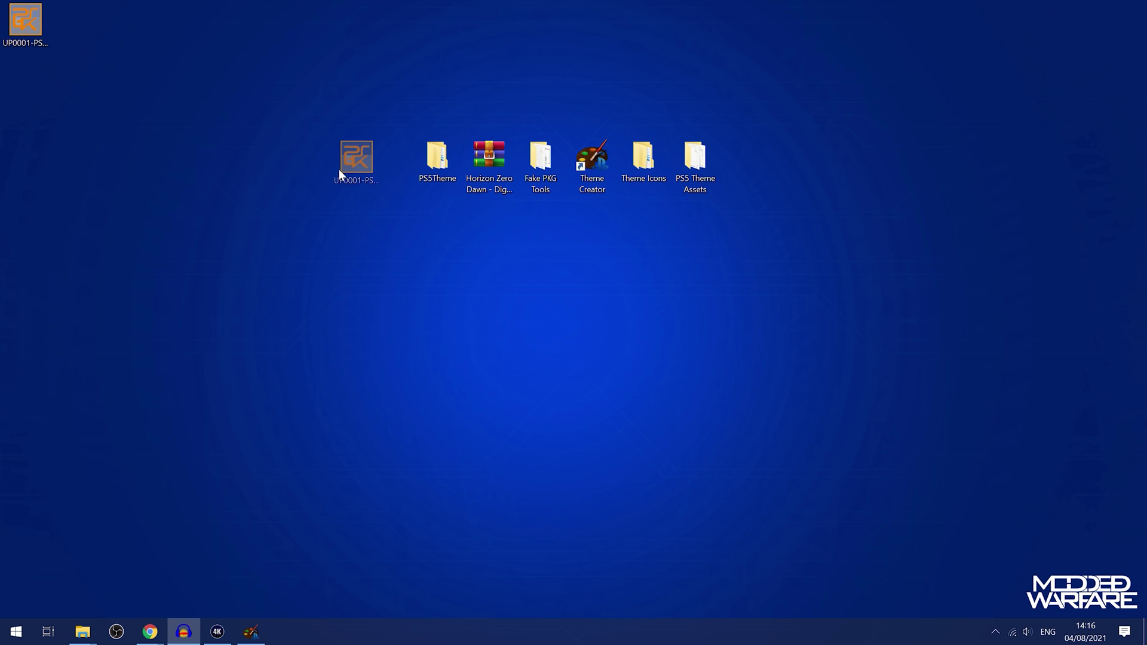
pyautogui.moveTo(339, 172); pyautogui.dragTo(401, 160)
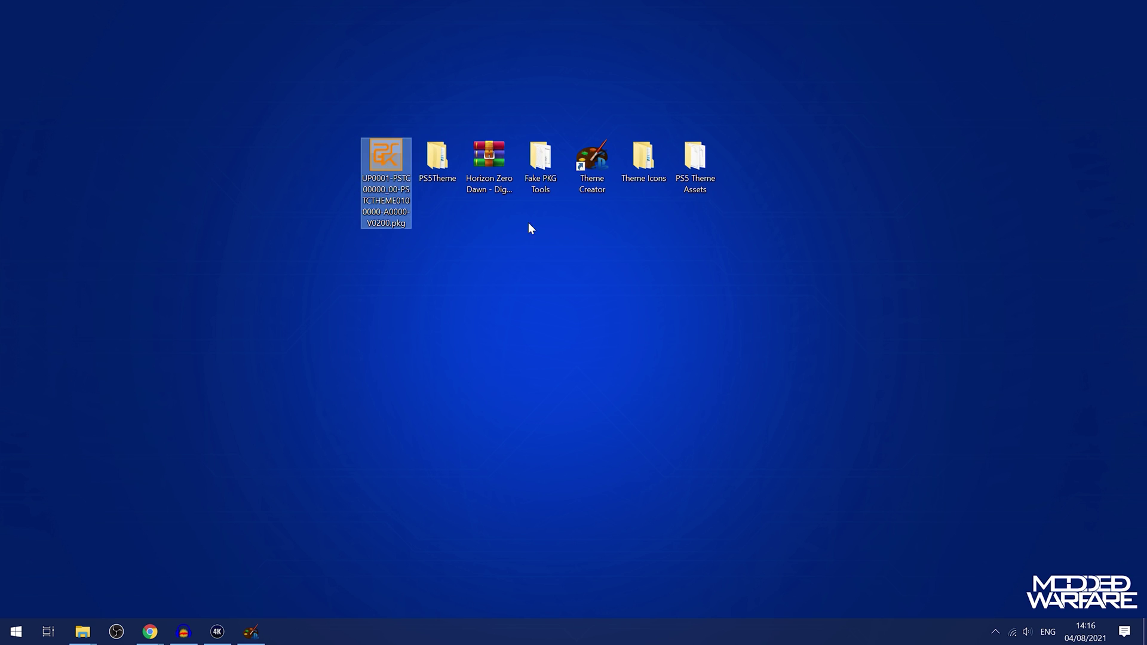
# Copy the 10.3 MB theme PKG from the desktop onto Local Disk (F:) via This PC.
pyautogui.press('super')
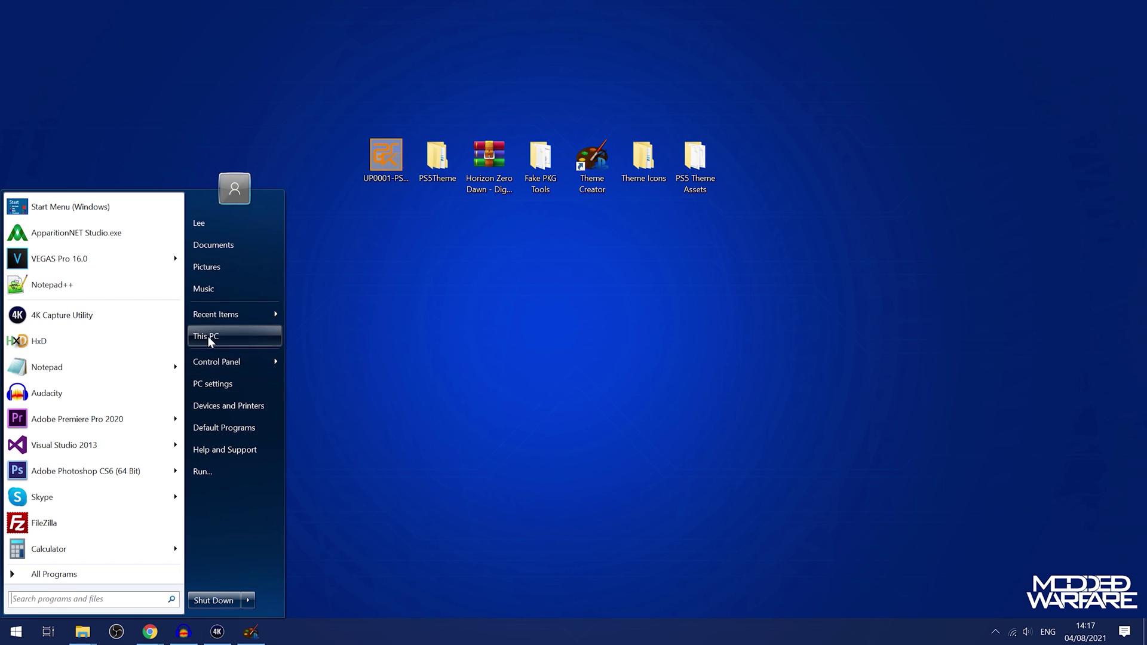
pyautogui.click(209, 335)
pyautogui.doubleClick(561, 339)
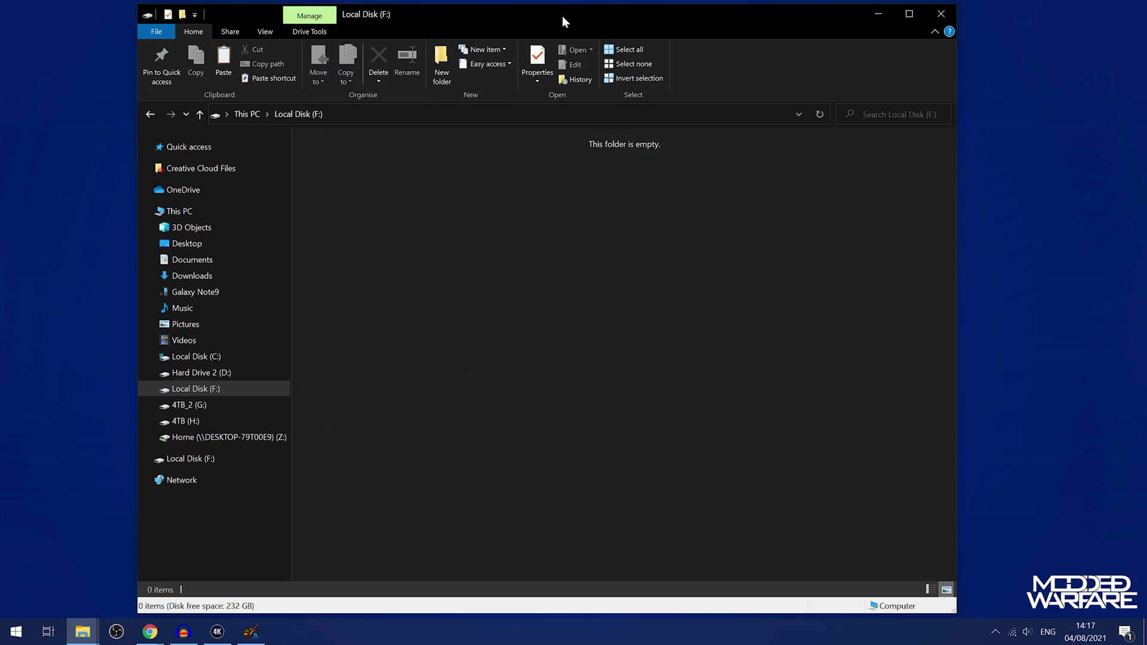
pyautogui.moveTo(563, 22); pyautogui.dragTo(540, 213)
pyautogui.moveTo(367, 156); pyautogui.dragTo(486, 413)
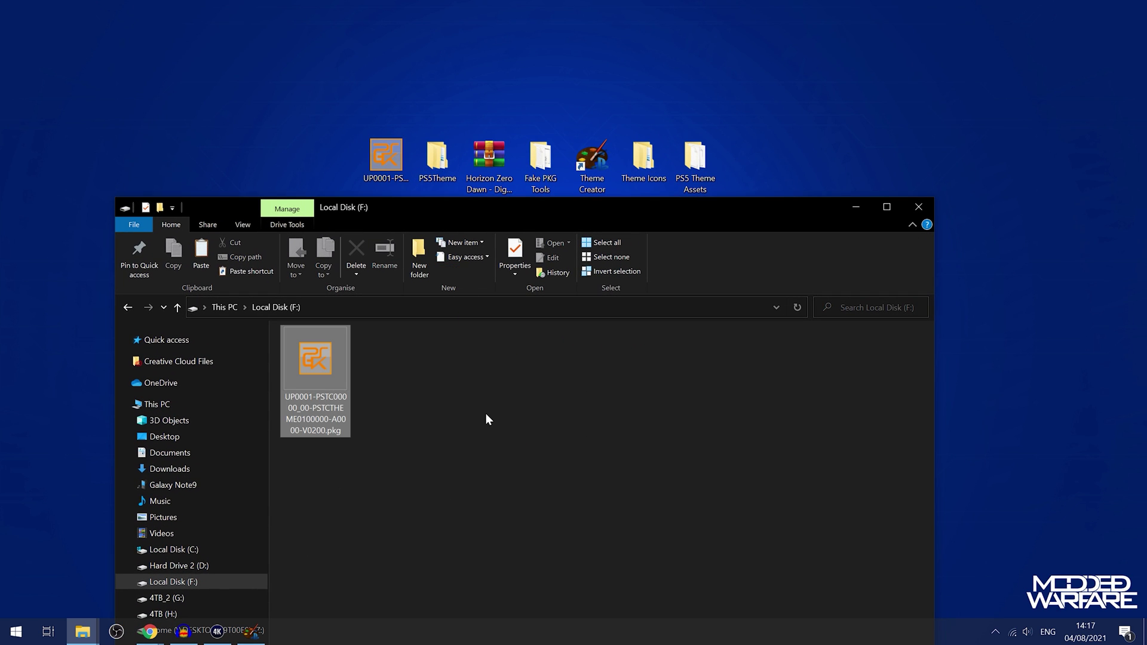
pyautogui.moveTo(592, 207); pyautogui.dragTo(616, 81)
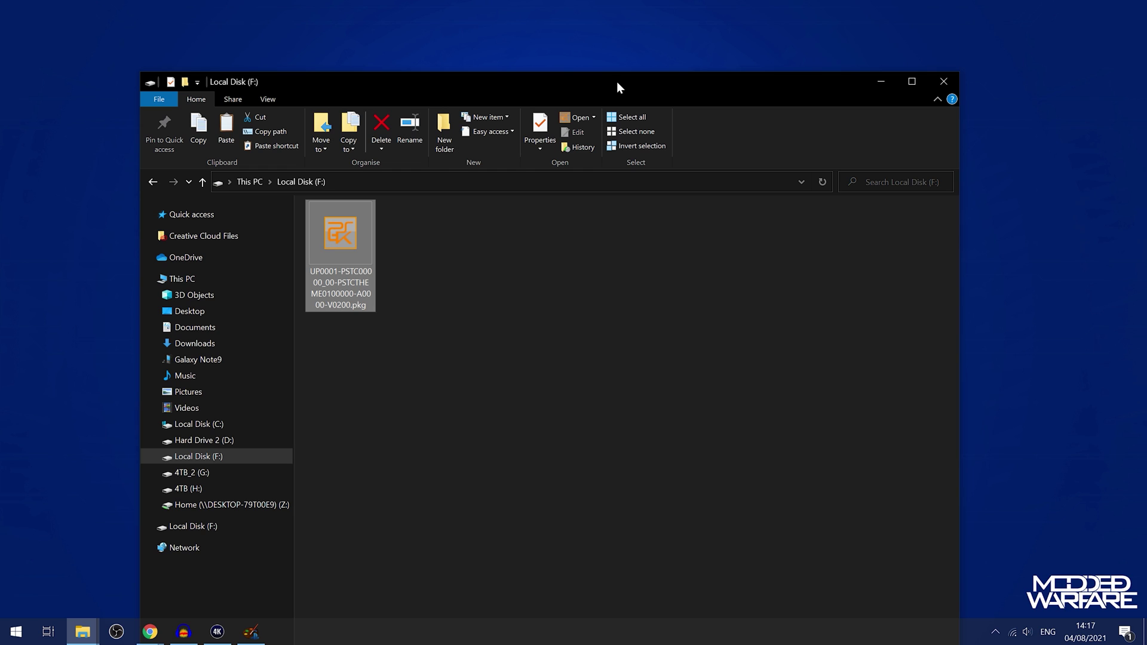
pyautogui.moveTo(616, 81); pyautogui.dragTo(679, 33)
pyautogui.click(591, 221)
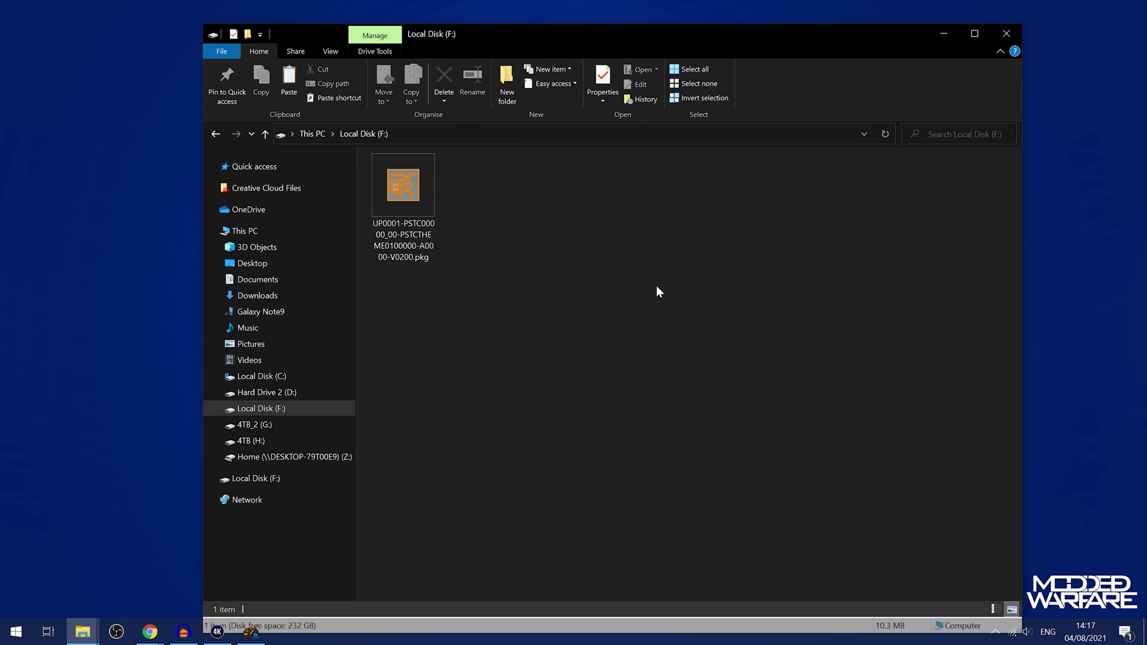
pyautogui.click(428, 213)
pyautogui.click(716, 256)
# Decode the thread's Base64 link on base64decode.org and download the Horizon Zero Dawn theme archive from MEGA.
pyautogui.click(939, 34)
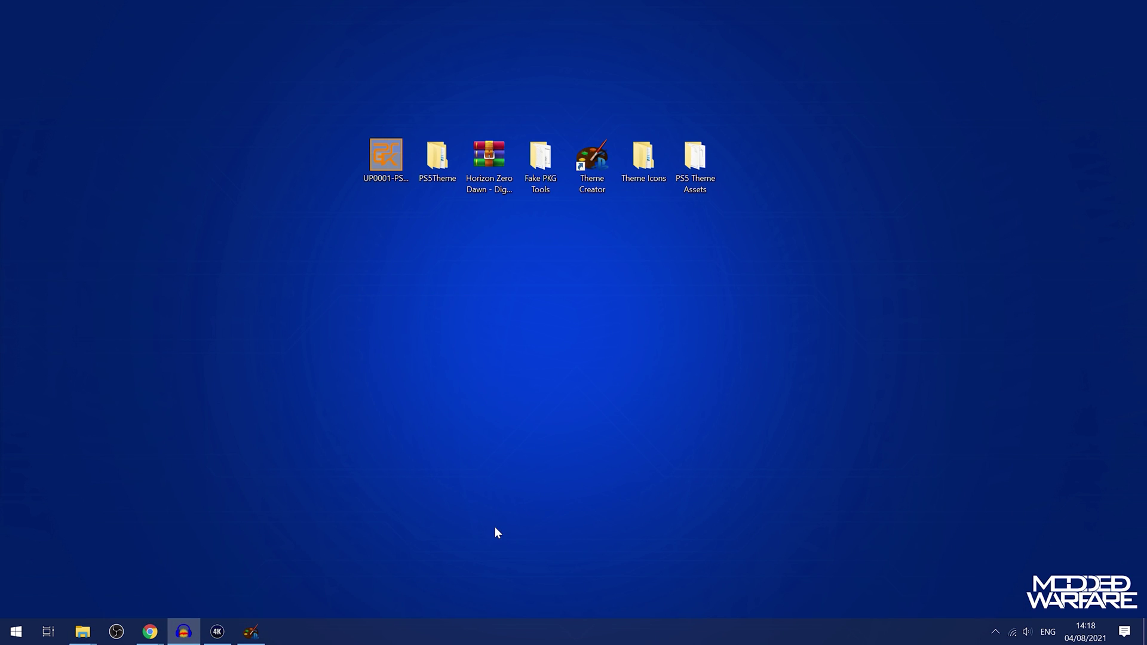
pyautogui.click(150, 631)
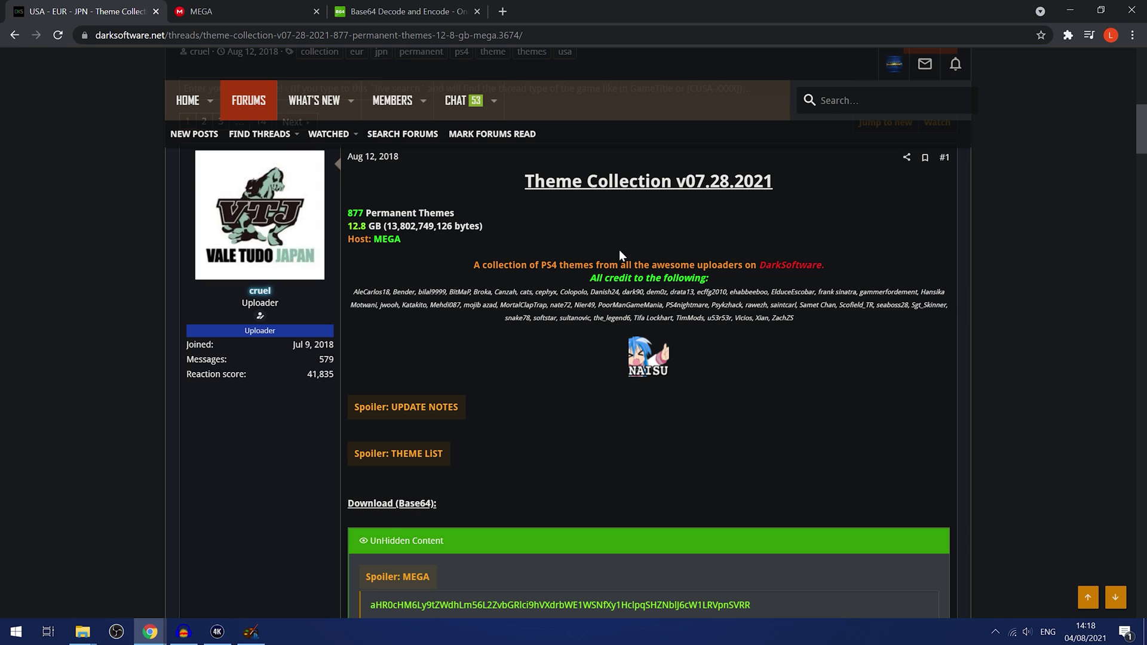
pyautogui.scroll(-3, 702, 382)
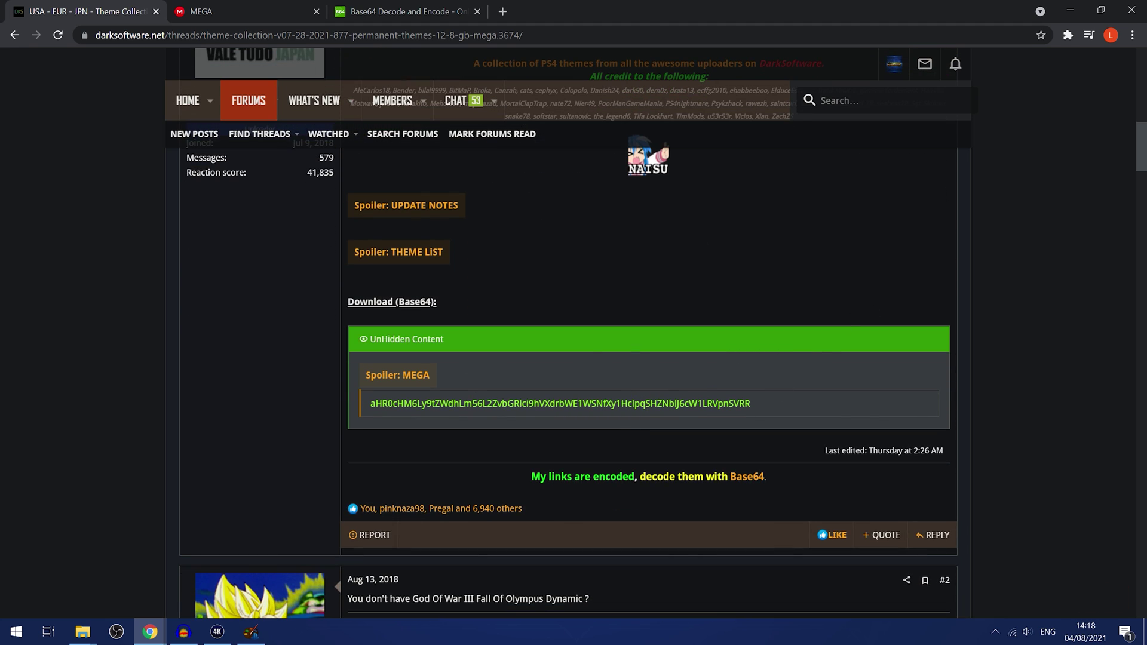
pyautogui.moveTo(754, 422); pyautogui.dragTo(371, 410)
pyautogui.hotkey('ctrl', 'c')
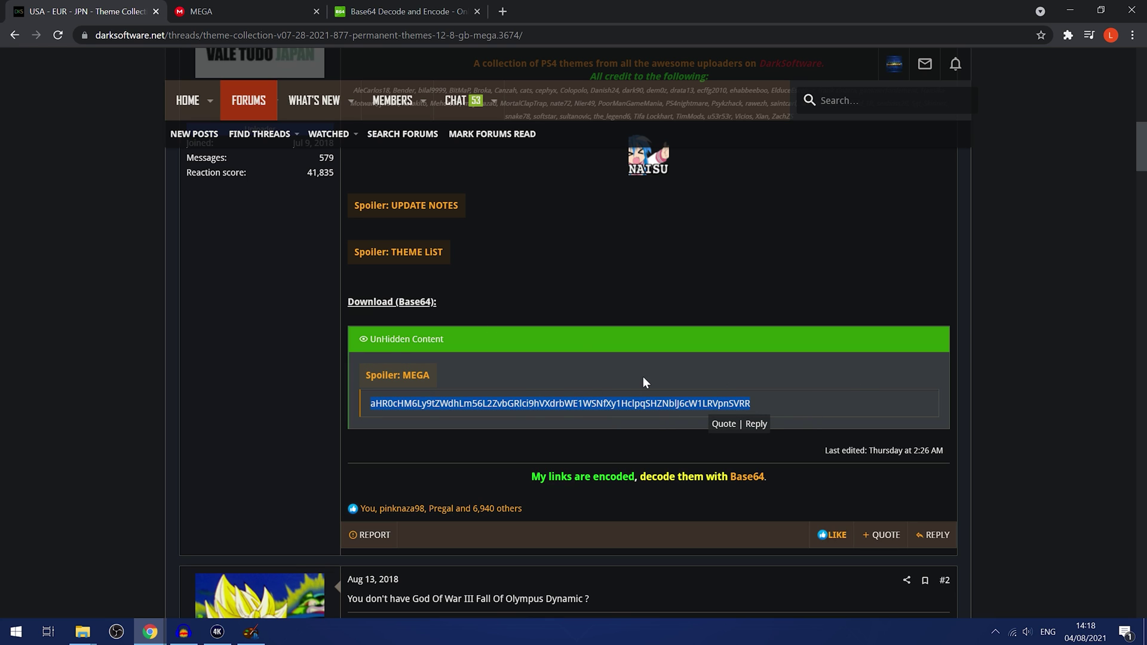
pyautogui.click(397, 7)
pyautogui.hotkey('ctrl', 'v')
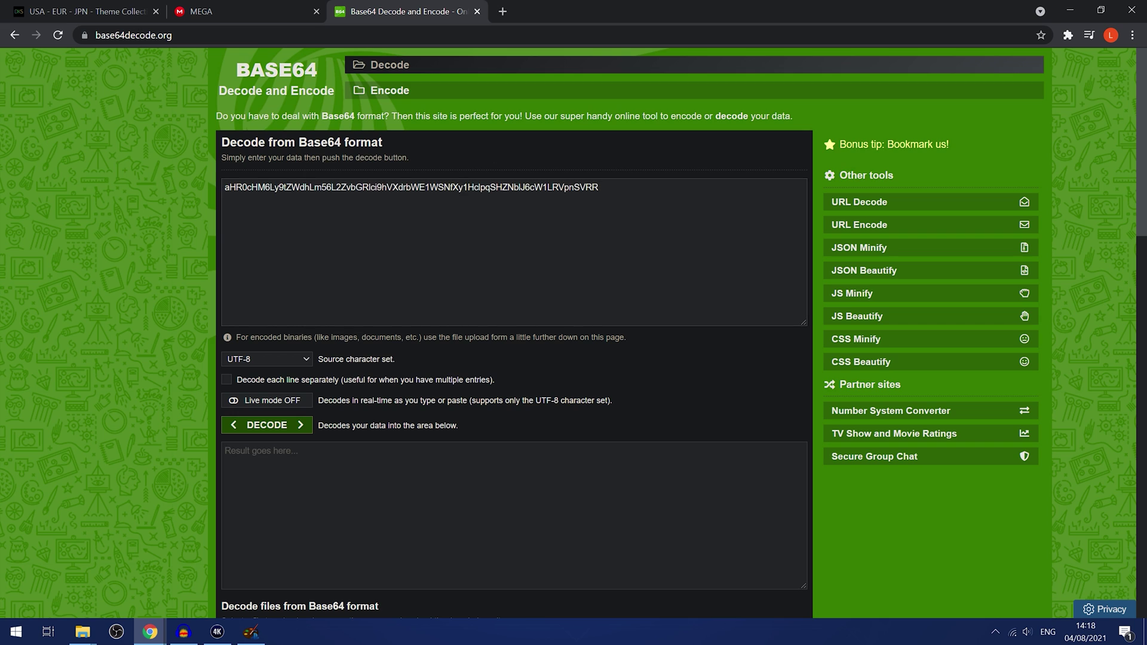
pyautogui.click(283, 425)
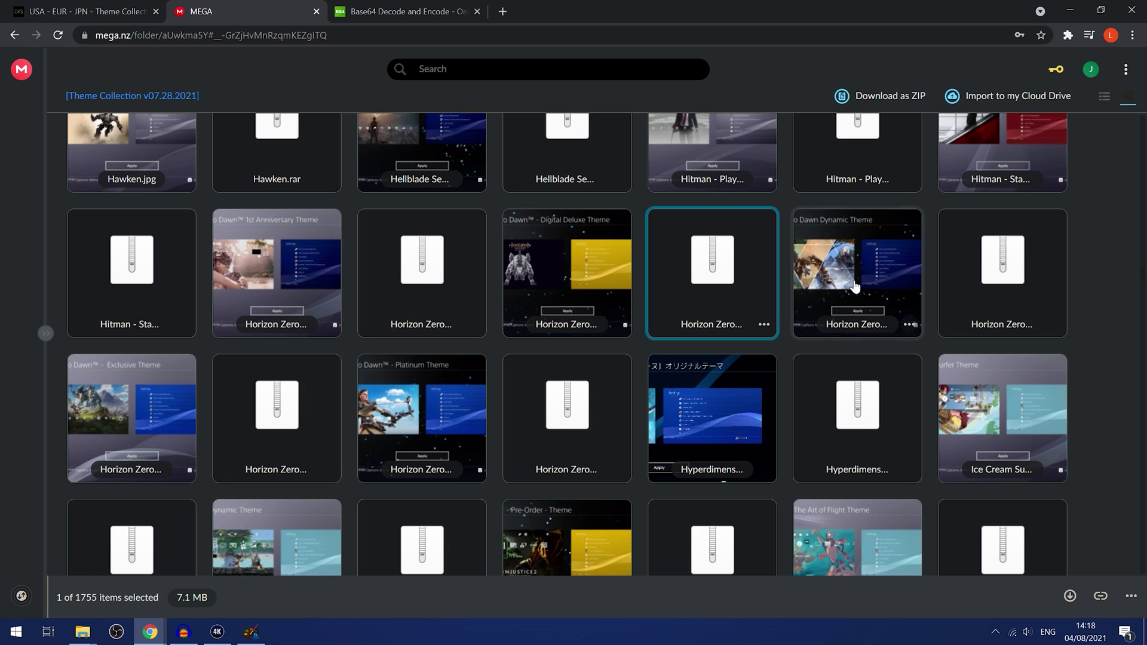
pyautogui.rightClick(700, 276)
pyautogui.moveTo(776, 328)
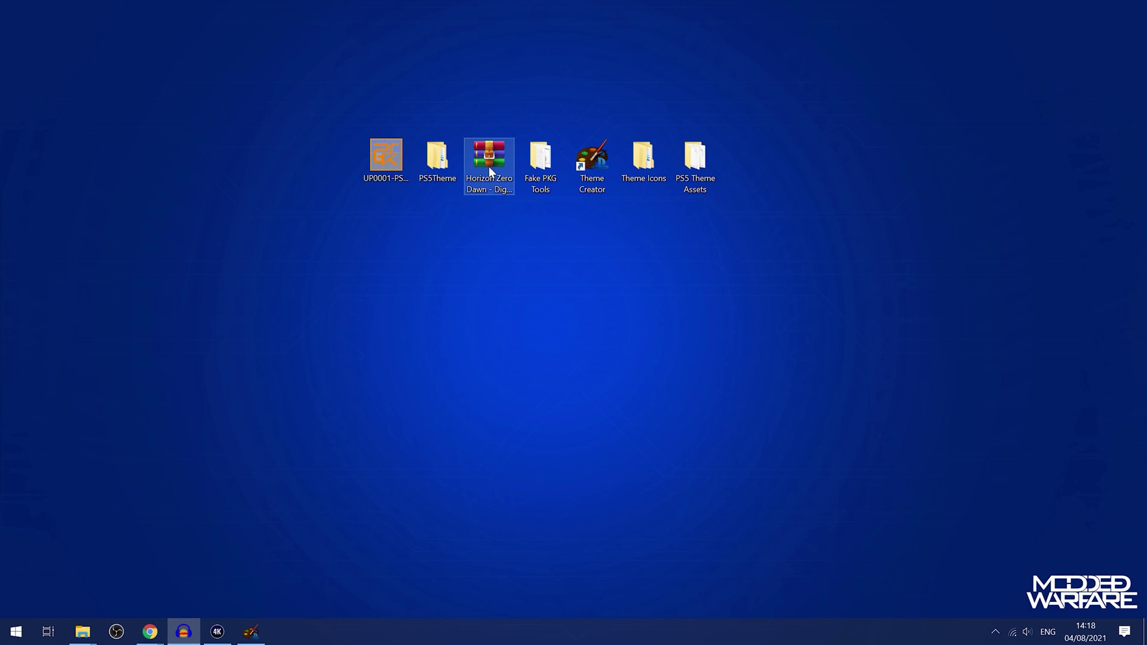
# Open the Horizon Zero Dawn Digital Deluxe archive and select its two PKG files.
pyautogui.doubleClick(491, 179)
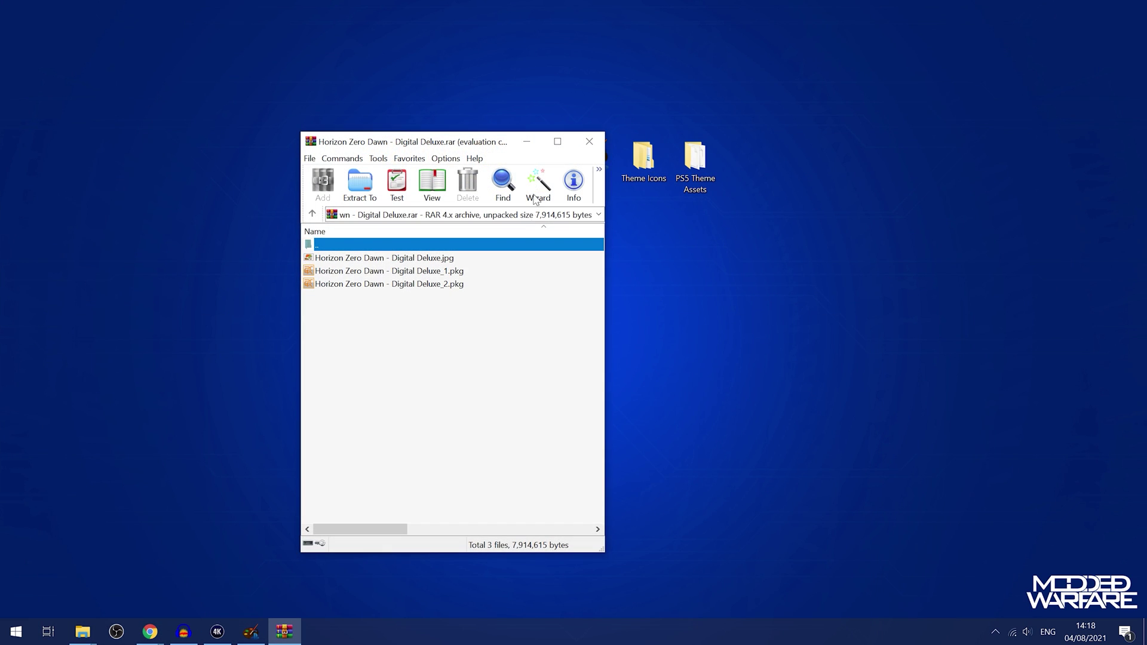
pyautogui.moveTo(482, 145); pyautogui.dragTo(638, 160)
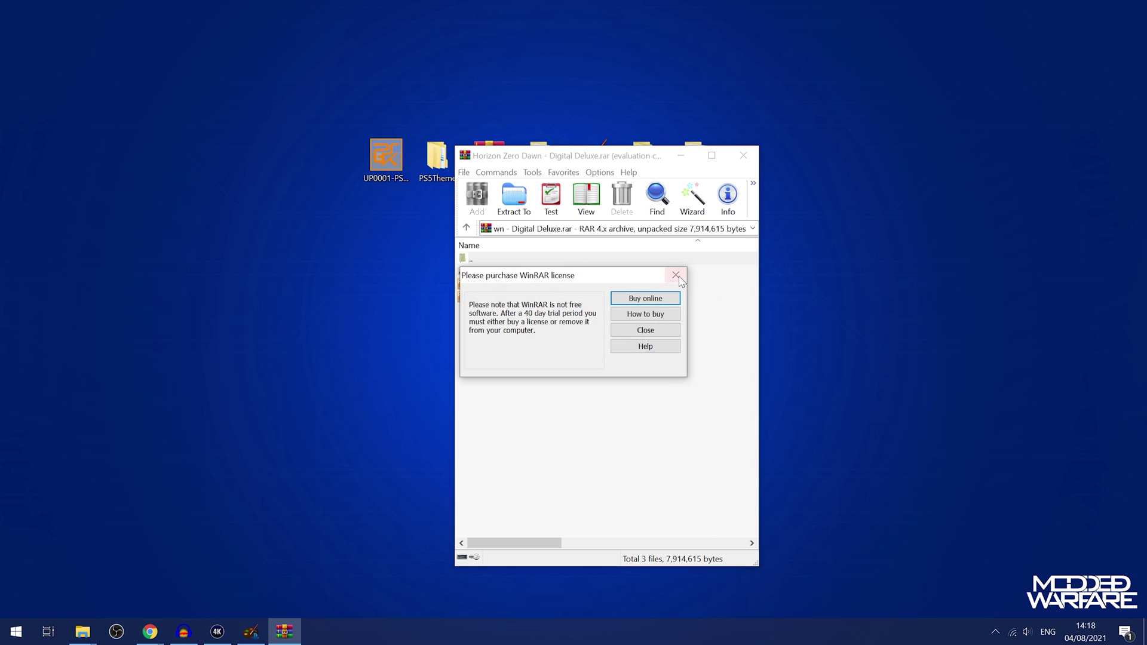
pyautogui.click(679, 279)
pyautogui.moveTo(525, 328); pyautogui.dragTo(604, 286)
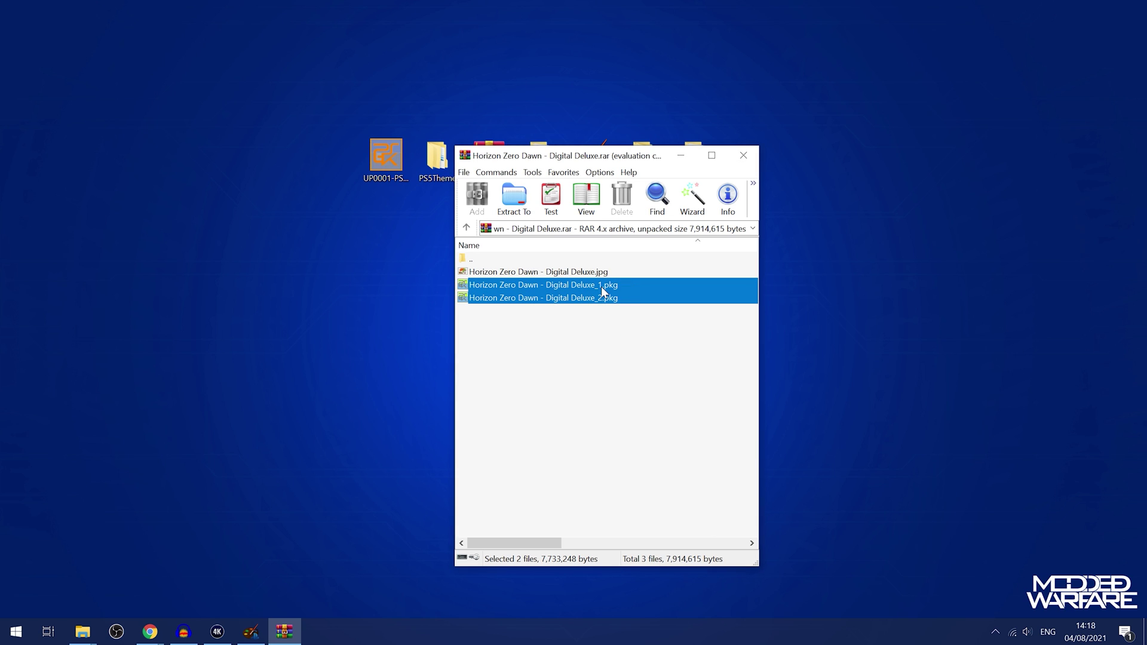
pyautogui.moveTo(641, 157); pyautogui.dragTo(603, 136)
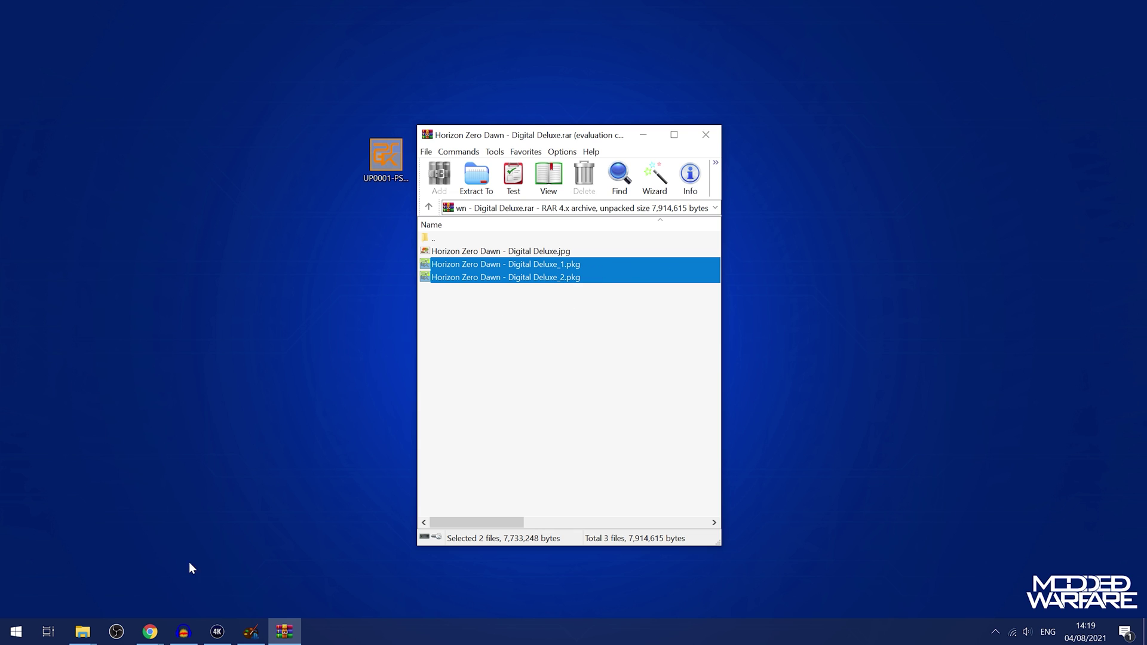
# Extract both PKG files into Local Disk (F:) opened in File Explorer.
pyautogui.click(16, 632)
pyautogui.click(225, 338)
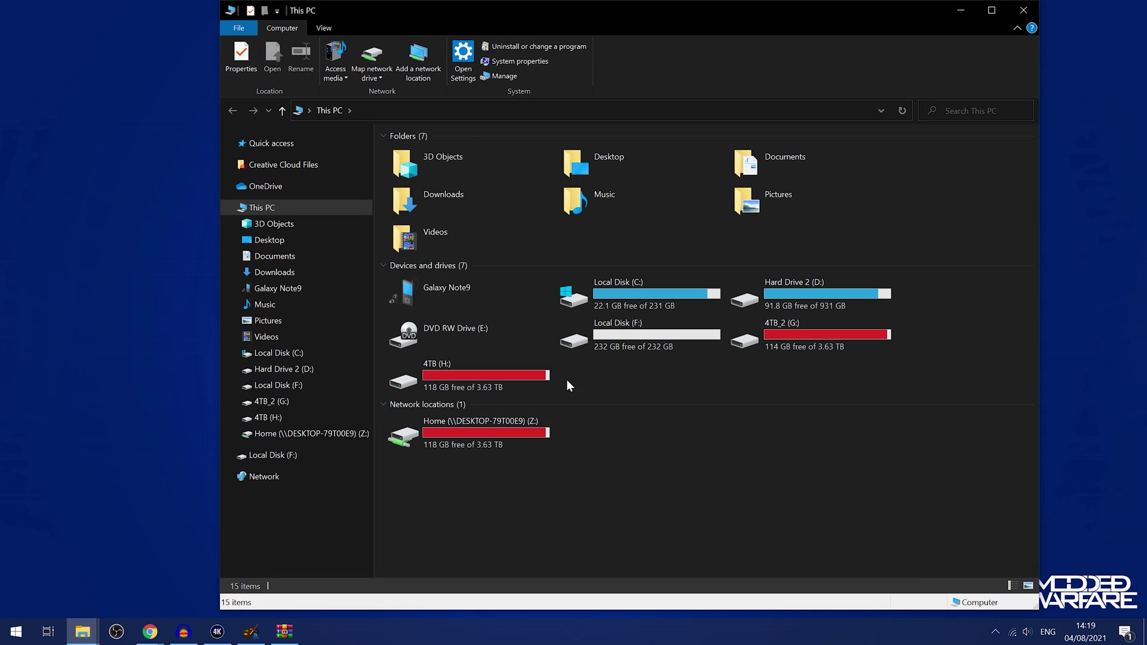
pyautogui.doubleClick(682, 338)
pyautogui.moveTo(592, 9); pyautogui.dragTo(851, 36)
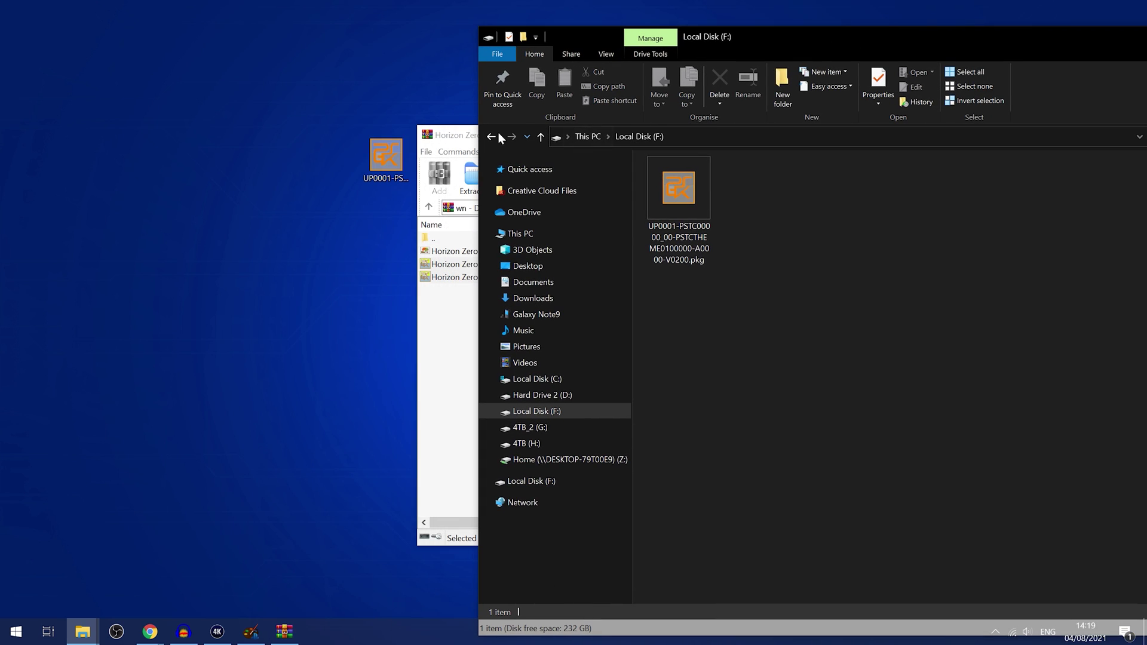
pyautogui.moveTo(471, 139); pyautogui.dragTo(145, 152)
pyautogui.moveTo(1007, 363); pyautogui.dragTo(1008, 363)
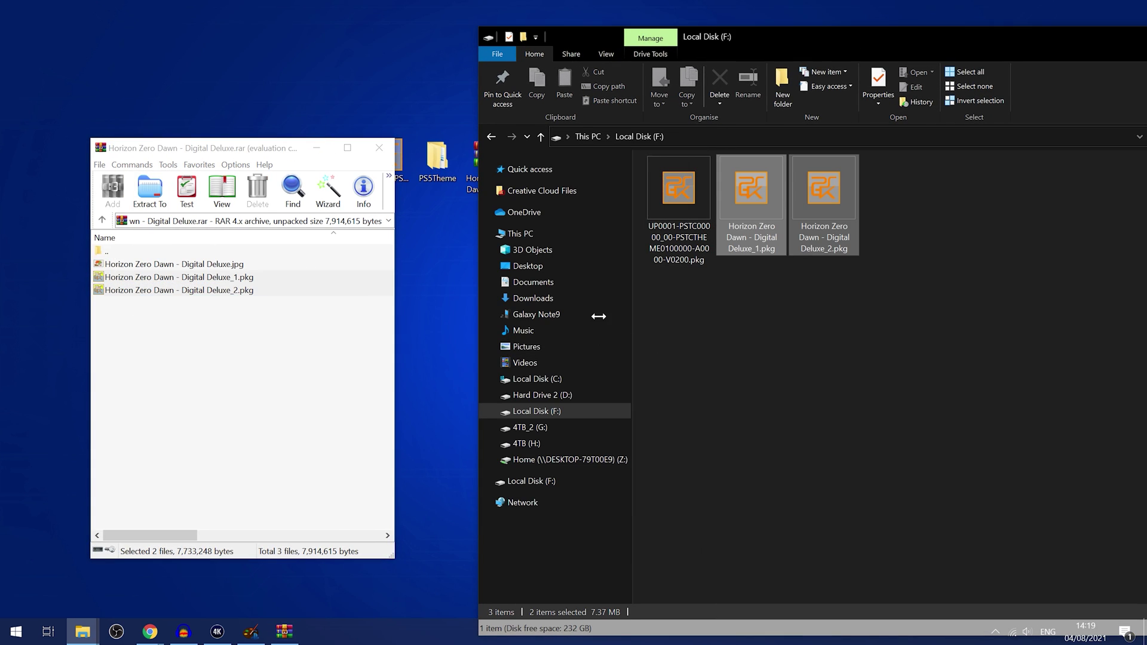
# Close the archive and Explorer windows and open a hidden tray icon's menu.
pyautogui.click(379, 148)
pyautogui.moveTo(846, 43); pyautogui.dragTo(465, 40)
pyautogui.click(903, 34)
pyautogui.click(1002, 633)
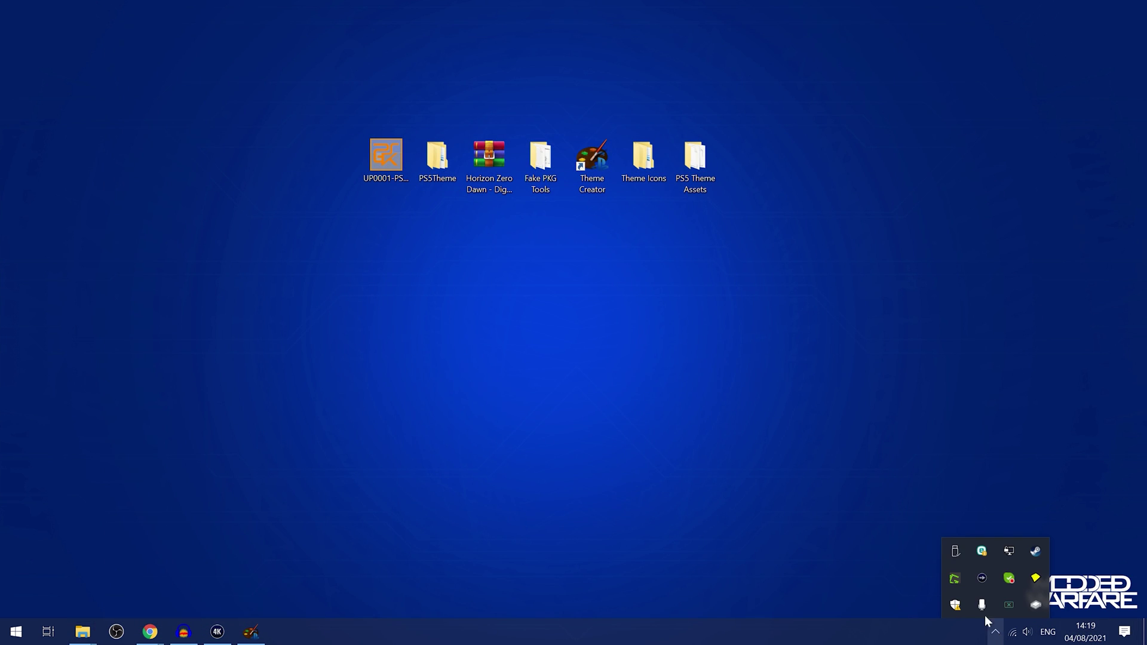
pyautogui.rightClick(950, 546)
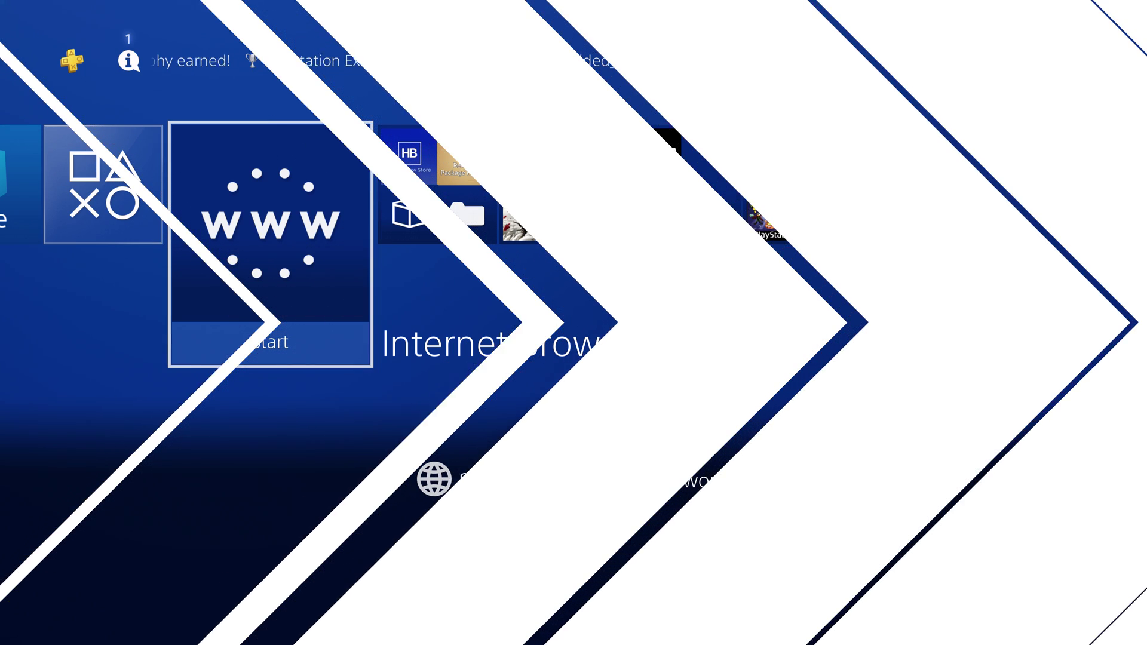
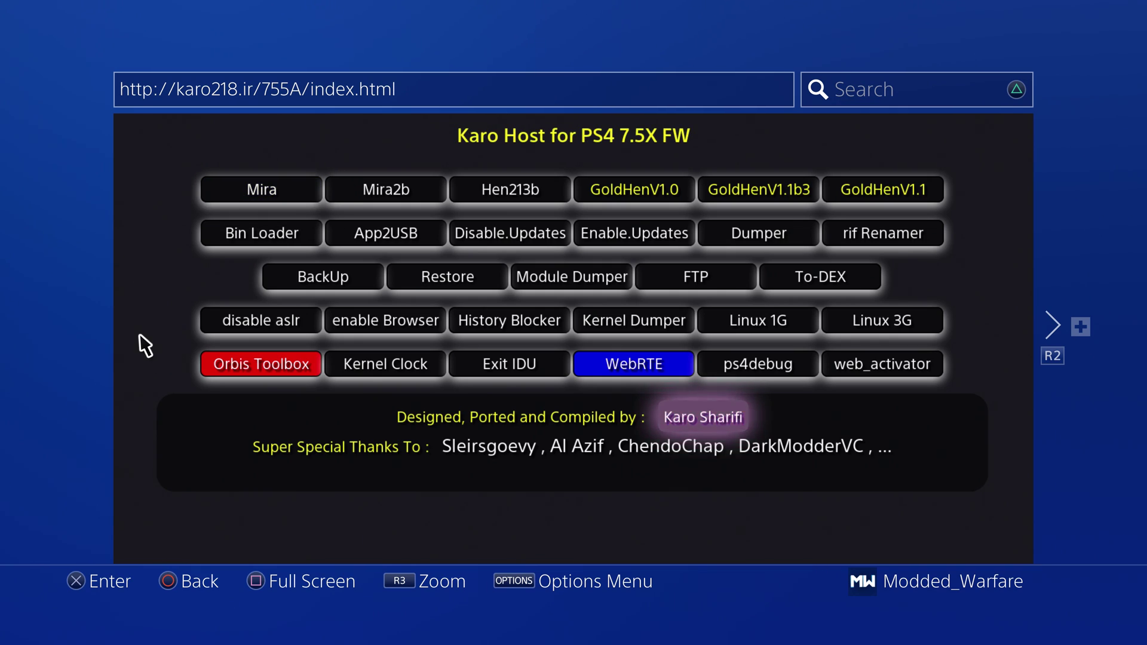
# Go from the home screen through Settings > Debug Settings > Game to Package Installer.
pyautogui.press('super')
pyautogui.press('Up')
pyautogui.press('Right')
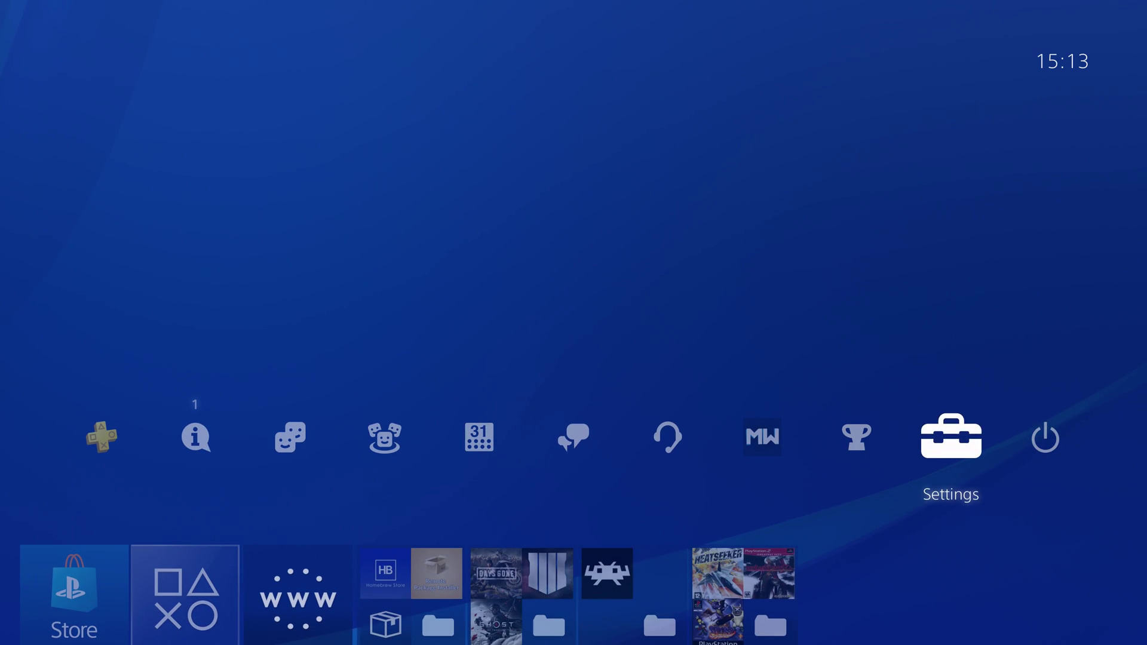
pyautogui.press('Return')
pyautogui.press('Down')
pyautogui.press('Down')
pyautogui.press('Down')
pyautogui.press('Down')
pyautogui.press('Down')
pyautogui.press('Down')
pyautogui.press('Down')
pyautogui.press('Down')
pyautogui.press('Down')
pyautogui.press('Down')
pyautogui.press('Down')
pyautogui.press('Down')
pyautogui.press('Down')
pyautogui.press('Down')
pyautogui.press('Down')
pyautogui.press('Down')
pyautogui.press('Down')
pyautogui.press('Down')
pyautogui.press('Down')
pyautogui.press('Down')
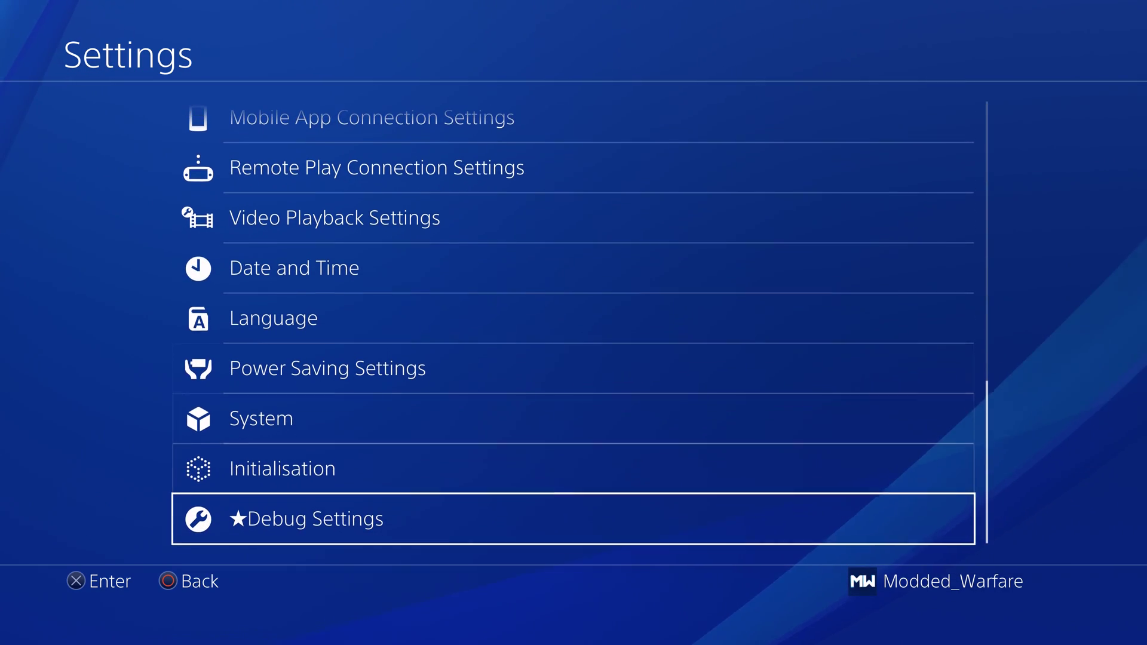
pyautogui.press('Up')
pyautogui.press('Down')
pyautogui.press('Return')
pyautogui.press('Return')
pyautogui.press('Down')
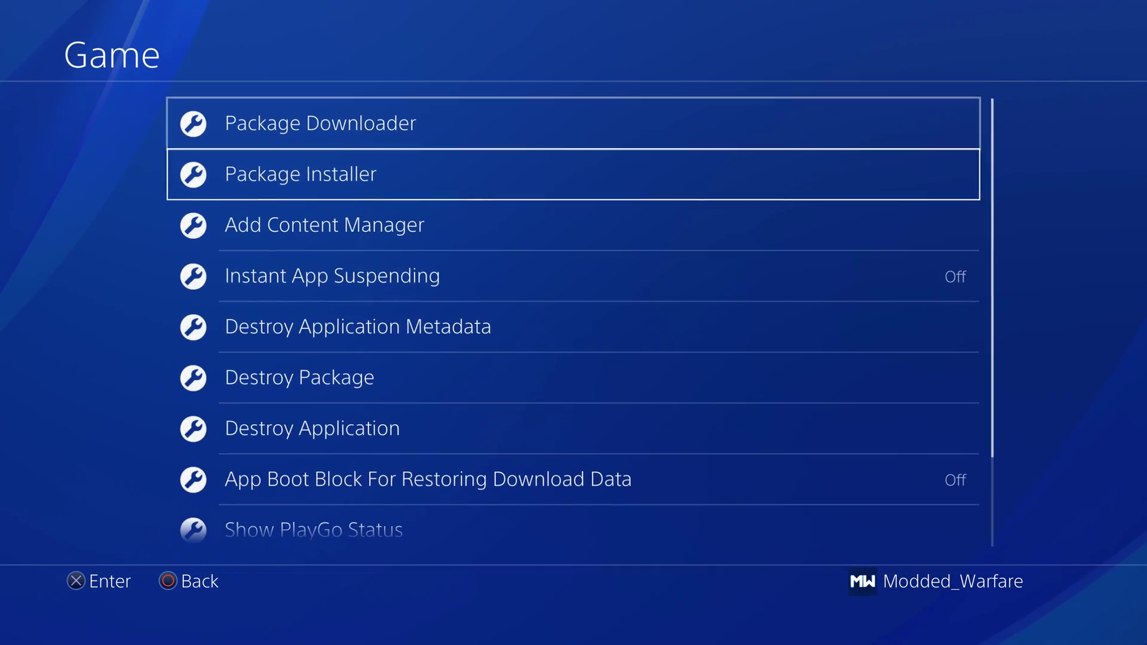
pyautogui.press('Return')
# Install the theme package UP0001-PSTC00000_00-PSTCTHEME0100000-A0000-V0200.pkg from the package list.
pyautogui.press('Down')
pyautogui.press('Down')
pyautogui.press('Down')
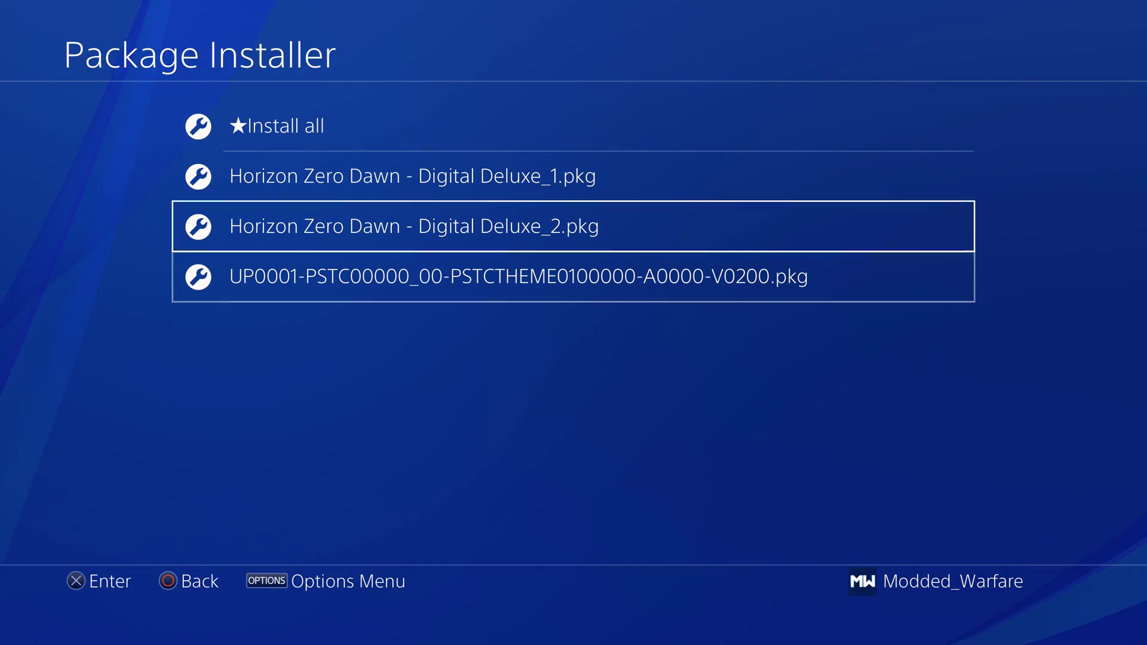
pyautogui.press('Up')
pyautogui.press('Down')
pyautogui.press('Down')
pyautogui.press('Up')
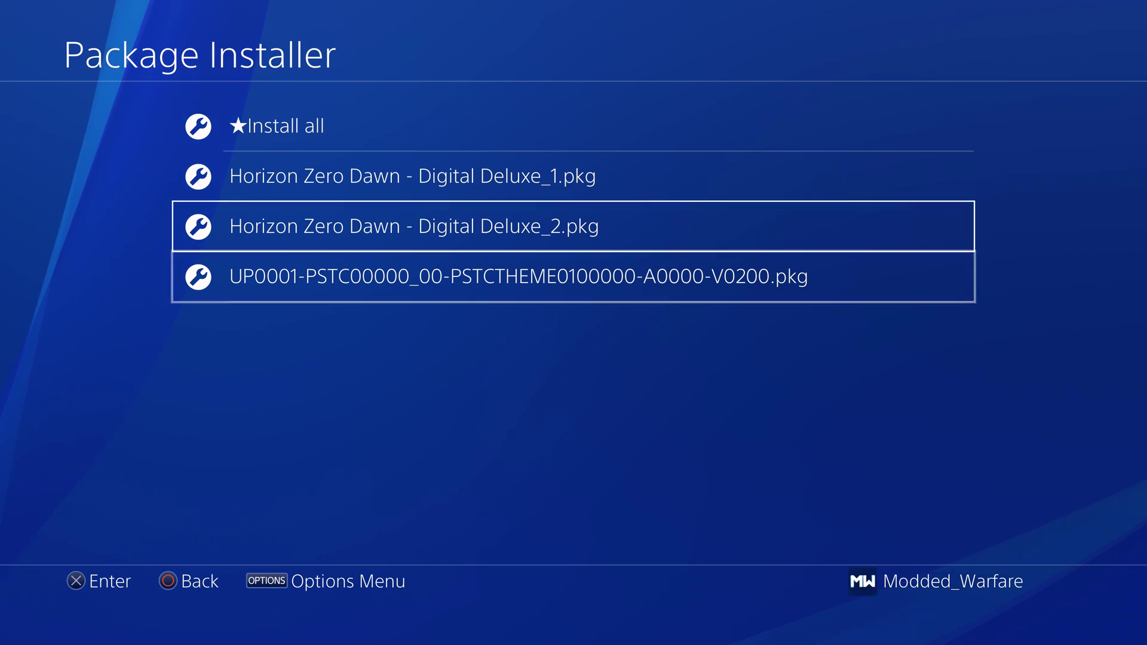
pyautogui.press('Down')
pyautogui.press('Return')
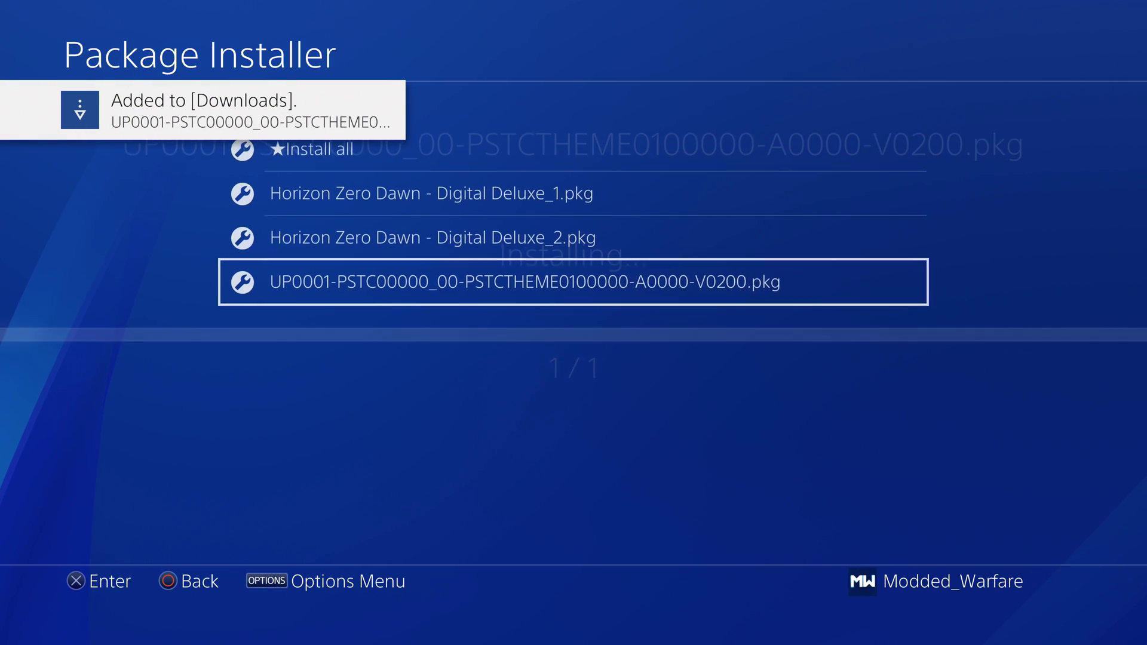
# Apply the newly installed PS5 THEME, returning to the Game debug menu.
pyautogui.press('Up')
pyautogui.press('Up')
pyautogui.press('Up')
pyautogui.press('Down')
pyautogui.press('Down')
pyautogui.press('Up')
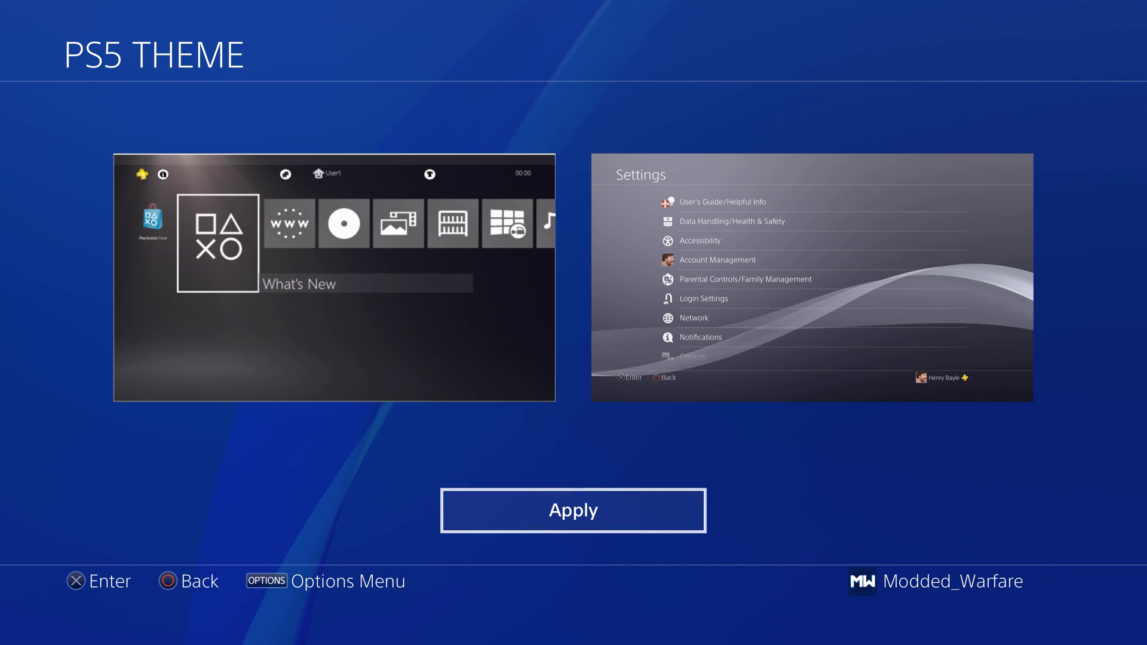
pyautogui.press('Return')
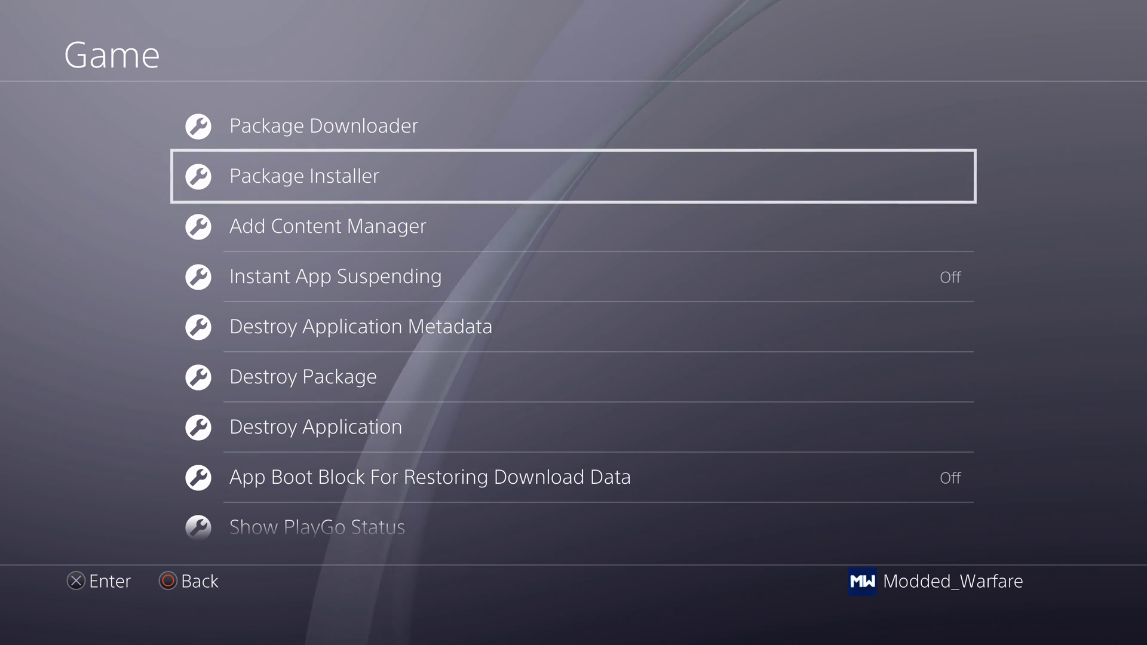
pyautogui.press('Down')
pyautogui.press('Down')
pyautogui.press('Down')
pyautogui.press('Down')
pyautogui.press('Down')
pyautogui.press('Down')
pyautogui.press('Down')
pyautogui.press('Down')
pyautogui.press('Down')
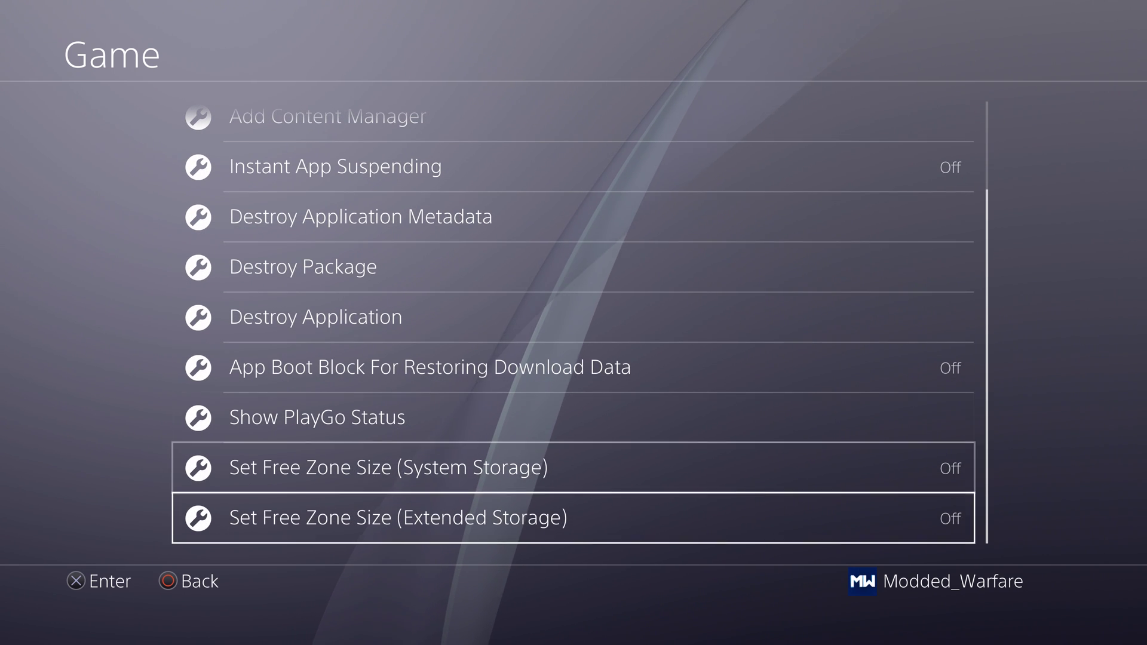
pyautogui.press('Up')
pyautogui.press('Up')
pyautogui.press('Up')
pyautogui.press('Up')
pyautogui.press('Up')
pyautogui.press('Up')
pyautogui.press('Up')
pyautogui.press('Up')
pyautogui.press('Up')
pyautogui.press('Up')
pyautogui.press('Down')
pyautogui.press('Down')
pyautogui.press('Down')
pyautogui.press('Down')
pyautogui.press('Down')
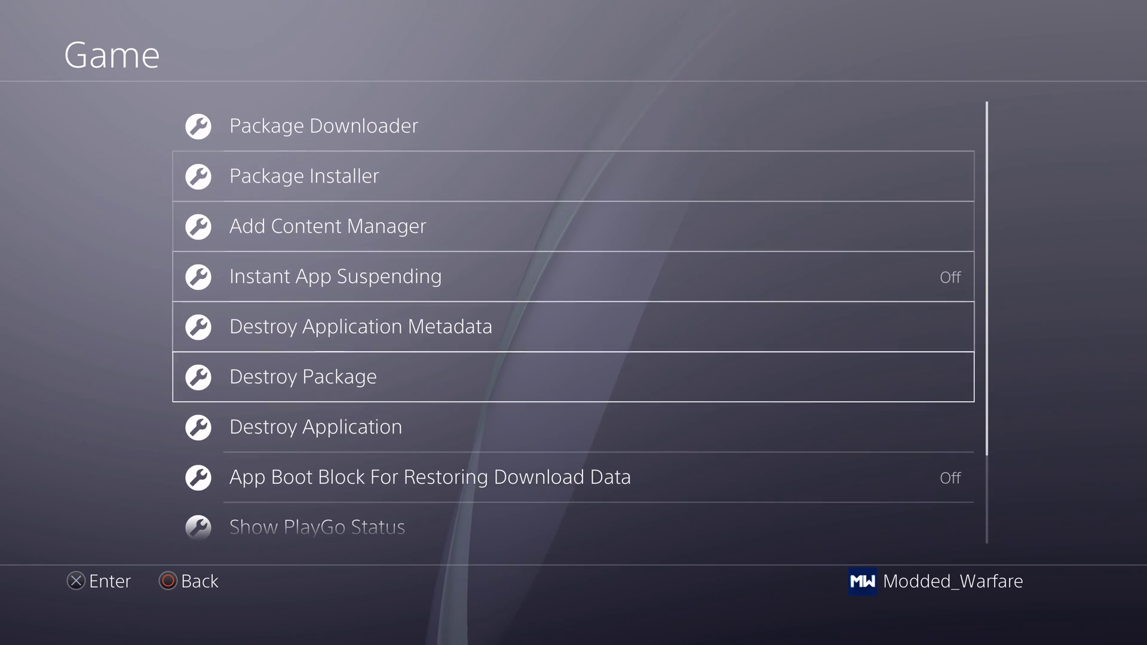
pyautogui.press('Down')
pyautogui.press('Down')
pyautogui.press('Down')
pyautogui.press('Down')
pyautogui.press('Down')
pyautogui.press('Up')
pyautogui.press('Up')
pyautogui.press('Up')
pyautogui.press('Up')
pyautogui.press('Up')
pyautogui.press('Up')
pyautogui.press('Up')
pyautogui.press('Up')
pyautogui.press('Up')
pyautogui.press('Up')
pyautogui.press('Down')
pyautogui.press('Down')
pyautogui.press('Down')
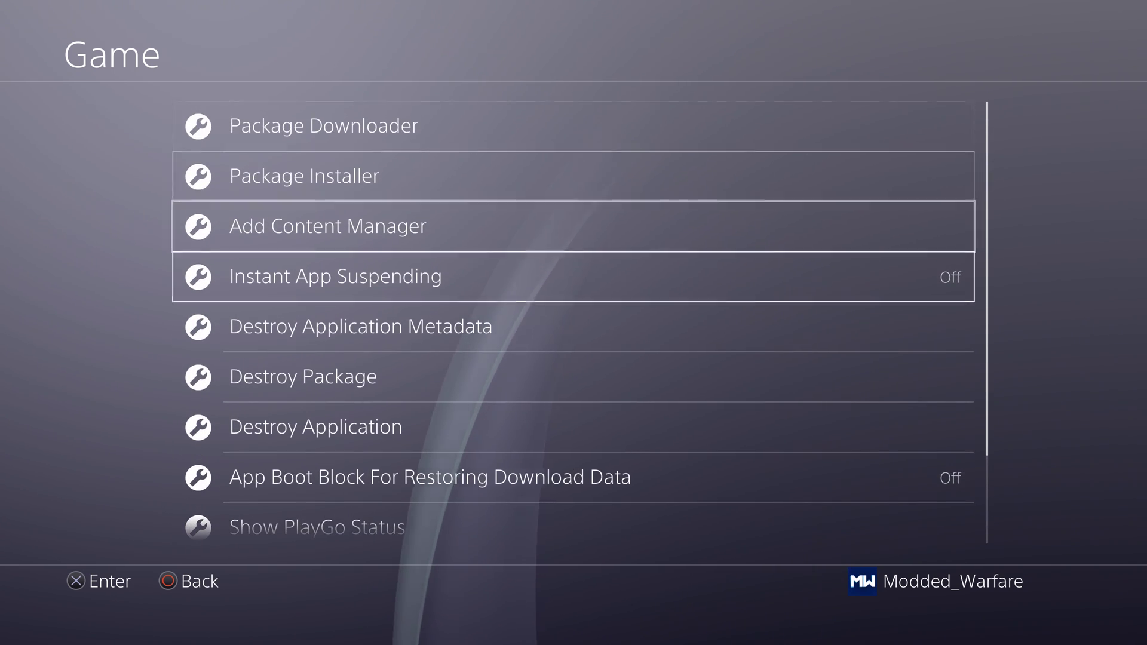
pyautogui.press('Up')
pyautogui.press('Return')
pyautogui.press('Escape')
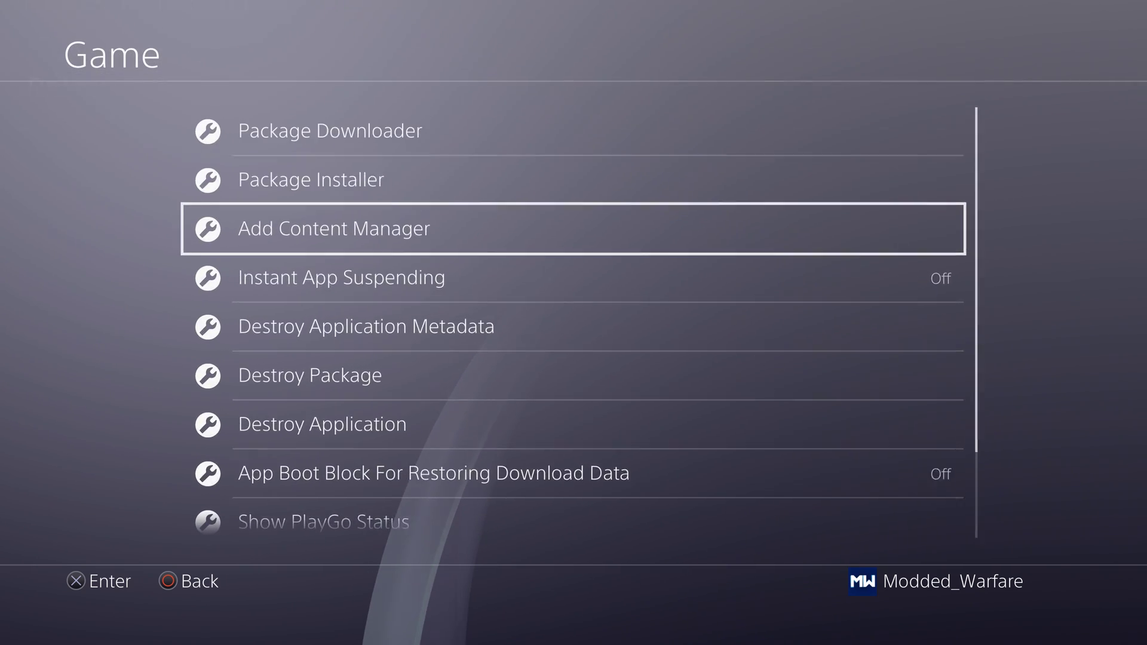
pyautogui.press('Return')
pyautogui.press('Escape')
pyautogui.press('Return')
pyautogui.press('Escape')
pyautogui.press('Escape')
pyautogui.press('Escape')
pyautogui.press('Up')
pyautogui.press('Down')
pyautogui.press('Down')
pyautogui.press('Down')
pyautogui.press('Down')
pyautogui.press('Down')
pyautogui.press('Down')
pyautogui.press('Down')
pyautogui.press('Down')
pyautogui.press('Down')
pyautogui.press('Down')
pyautogui.press('Down')
pyautogui.press('Up')
pyautogui.press('Up')
pyautogui.press('Up')
pyautogui.press('Up')
pyautogui.press('Up')
pyautogui.press('Up')
pyautogui.press('Up')
pyautogui.press('Up')
pyautogui.press('Up')
pyautogui.press('Up')
pyautogui.press('Up')
pyautogui.press('Up')
pyautogui.press('Up')
pyautogui.press('Up')
pyautogui.press('Down')
pyautogui.press('Down')
pyautogui.press('Down')
pyautogui.press('Escape')
pyautogui.press('Down')
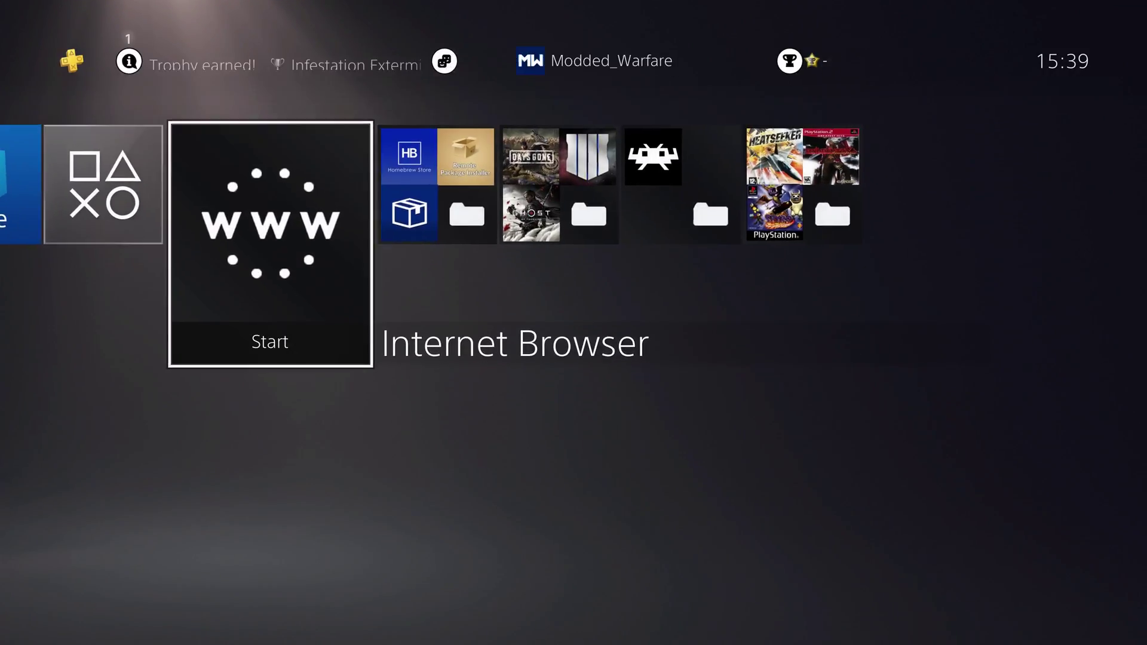
pyautogui.press('Left')
pyautogui.press('Right')
pyautogui.press('Right')
pyautogui.press('Right')
pyautogui.press('Right')
pyautogui.press('Right')
pyautogui.press('Left')
pyautogui.press('Left')
pyautogui.press('Left')
pyautogui.press('Left')
pyautogui.press('Left')
pyautogui.press('Left')
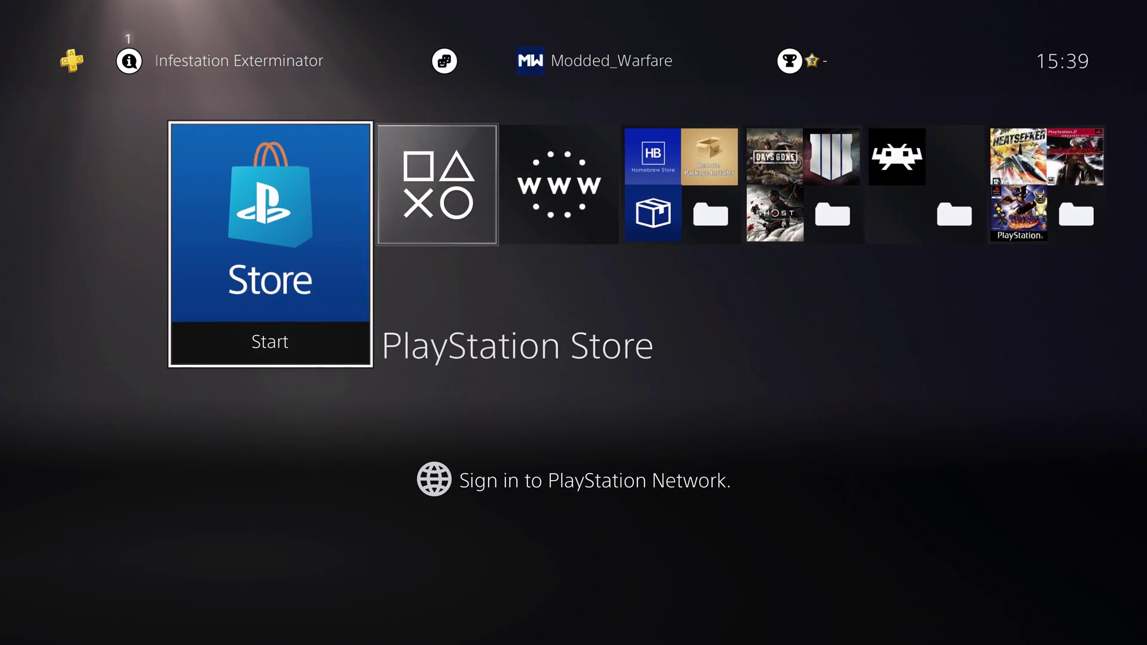
pyautogui.press('Right')
pyautogui.press('Up')
pyautogui.press('Right')
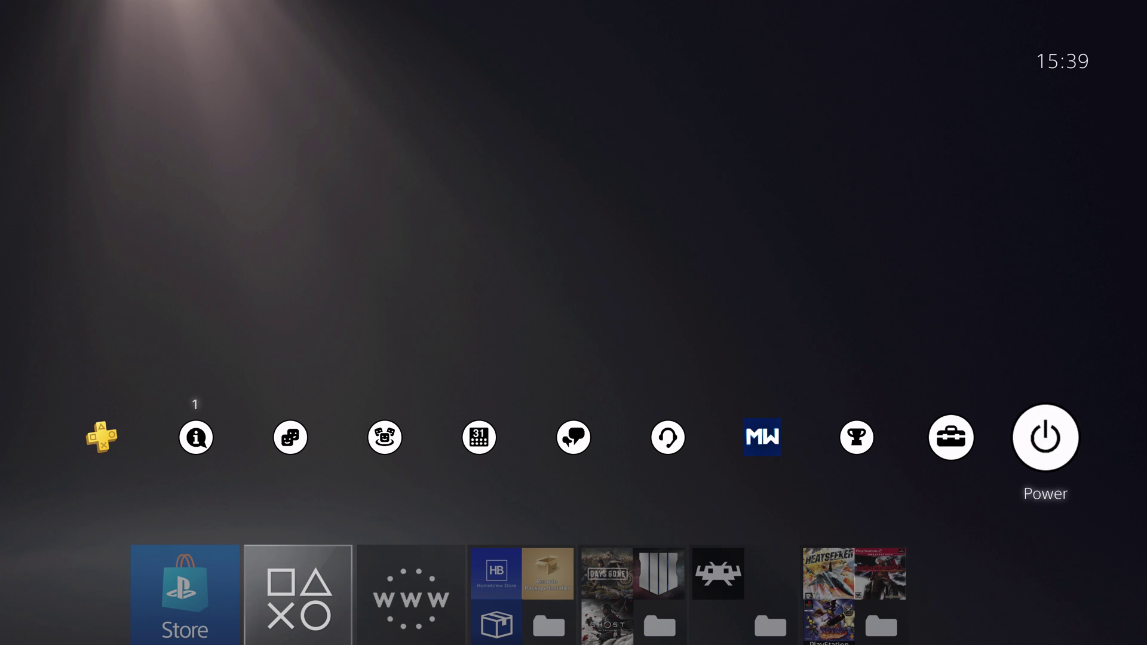
pyautogui.press('Left')
pyautogui.press('Left')
pyautogui.press('Left')
pyautogui.press('Left')
pyautogui.press('Left')
pyautogui.press('Left')
pyautogui.press('Left')
pyautogui.press('Left')
pyautogui.press('Left')
pyautogui.press('Right')
pyautogui.press('Right')
pyautogui.press('Right')
pyautogui.press('Right')
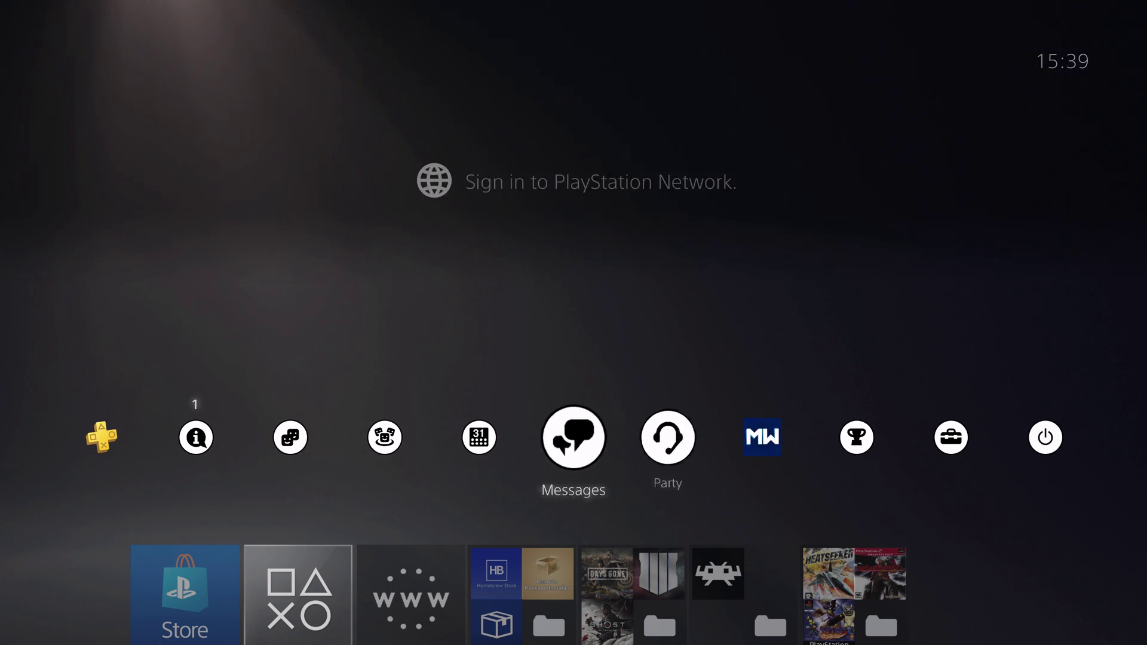
pyautogui.press('Left')
pyautogui.press('Left')
pyautogui.press('Left')
pyautogui.press('Down')
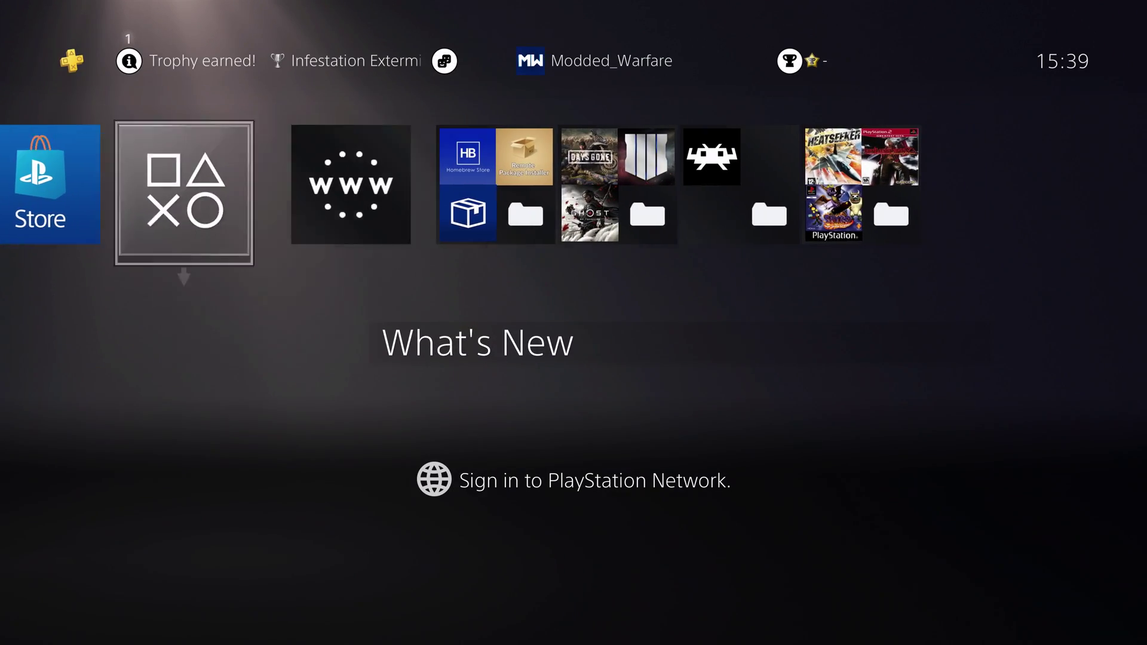
pyautogui.press('Right')
pyautogui.press('Right')
pyautogui.press('Right')
pyautogui.press('Right')
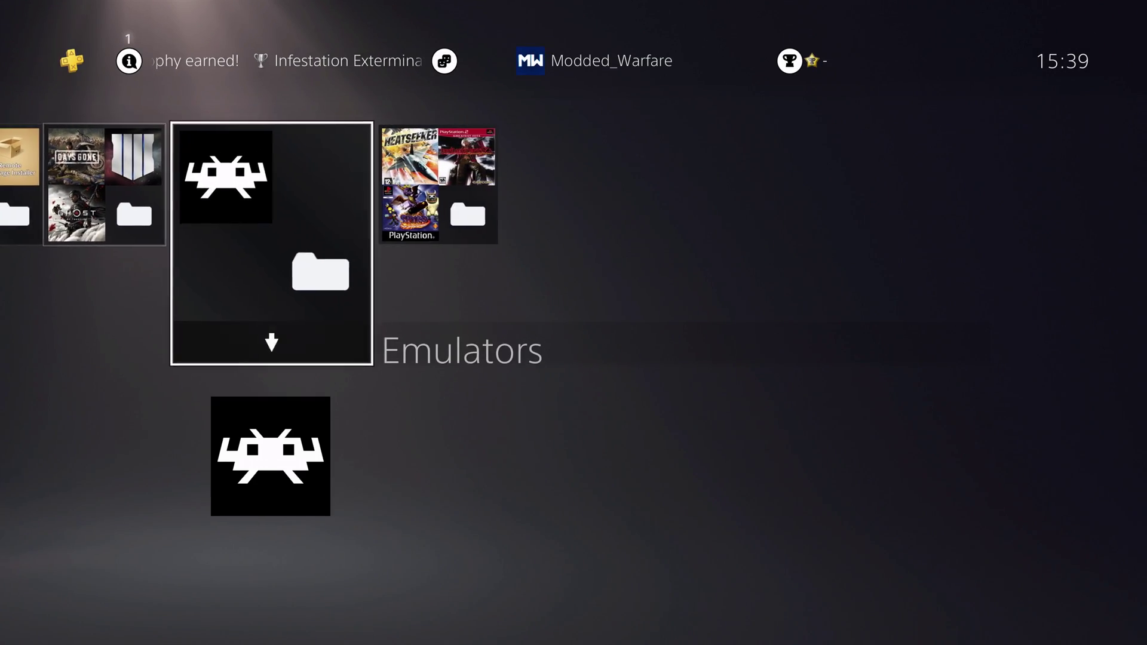
pyautogui.press('Left')
pyautogui.press('Left')
pyautogui.press('Left')
pyautogui.press('Left')
pyautogui.press('Right')
pyautogui.press('Left')
pyautogui.press('Right')
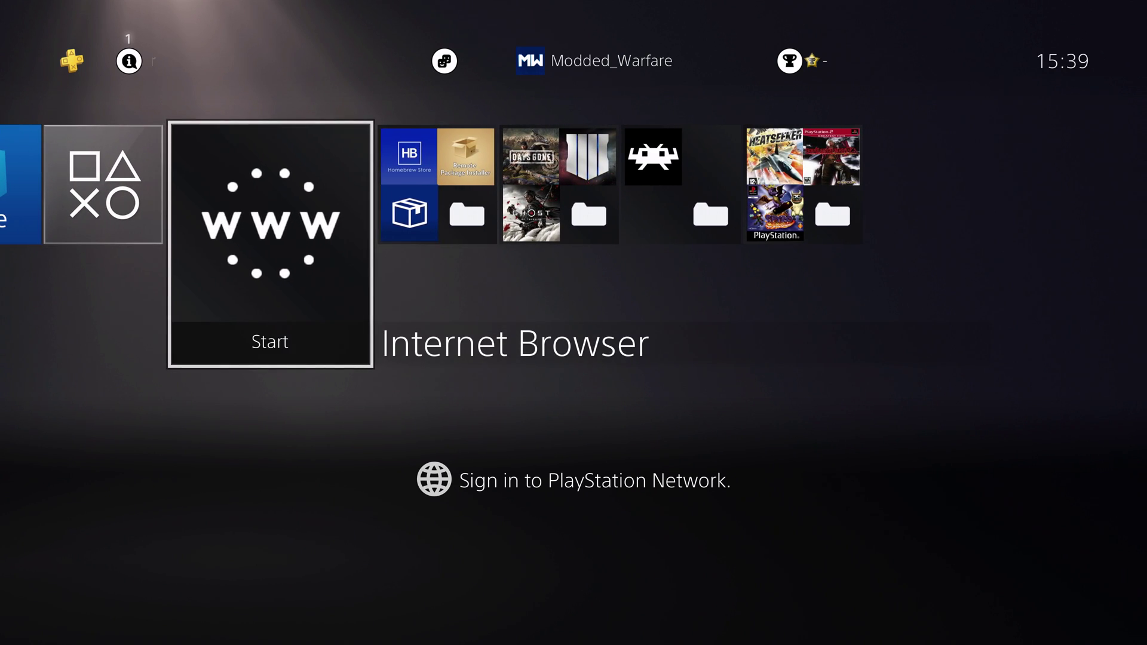
pyautogui.press('Right')
pyautogui.press('Right')
pyautogui.press('Left')
pyautogui.press('Left')
pyautogui.press('Left')
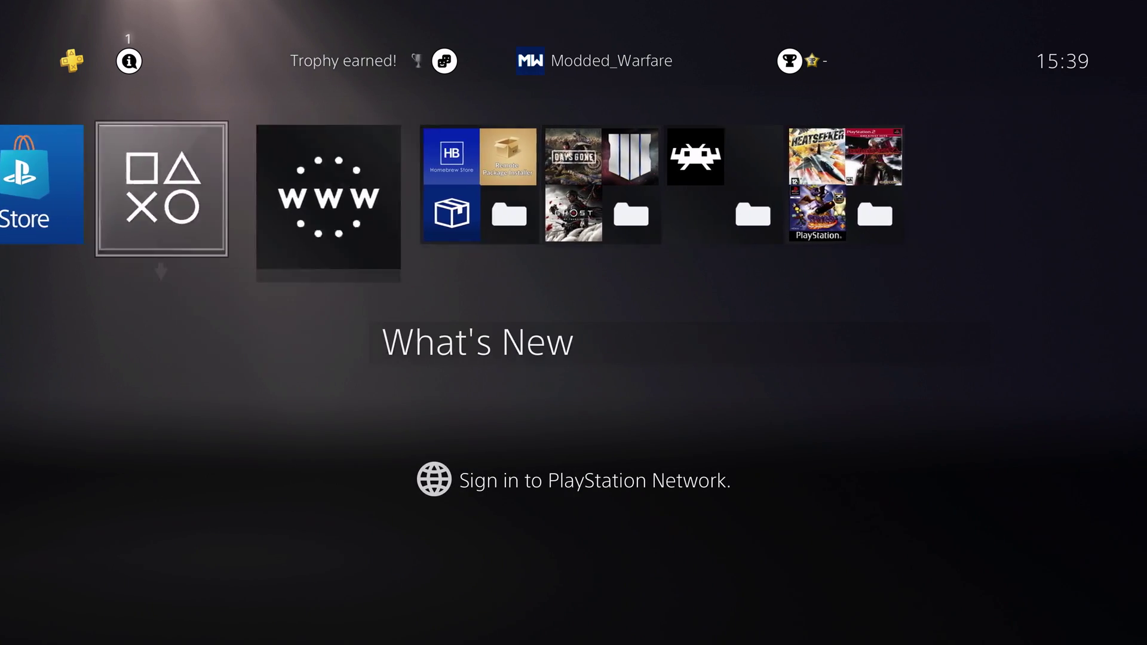
pyautogui.press('Right')
pyautogui.press('Right')
pyautogui.press('Left')
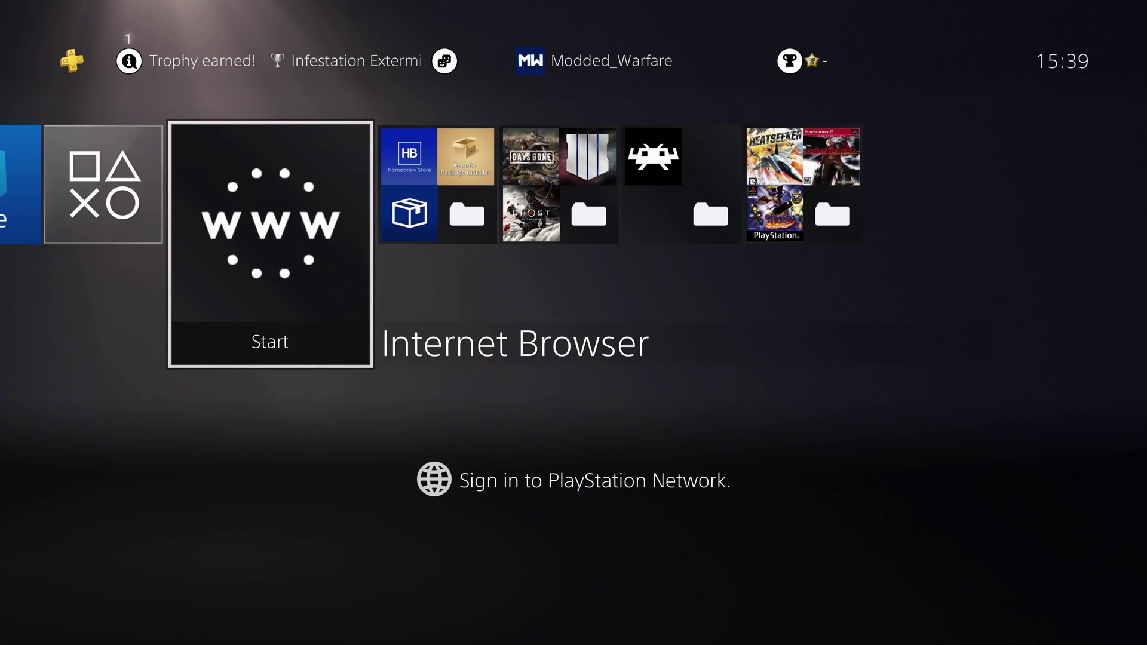
# Go from the home screen through Settings > Debug Settings > Game to Package Installer.
pyautogui.press('Up')
pyautogui.press('Right')
pyautogui.press('Left')
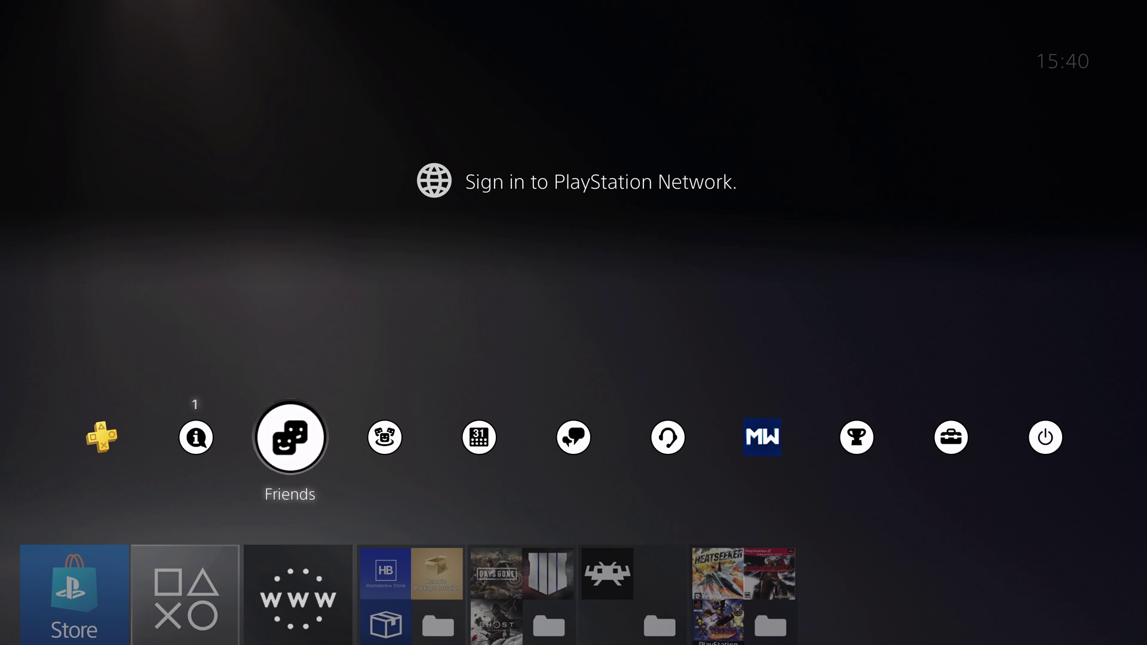
pyautogui.press('Right')
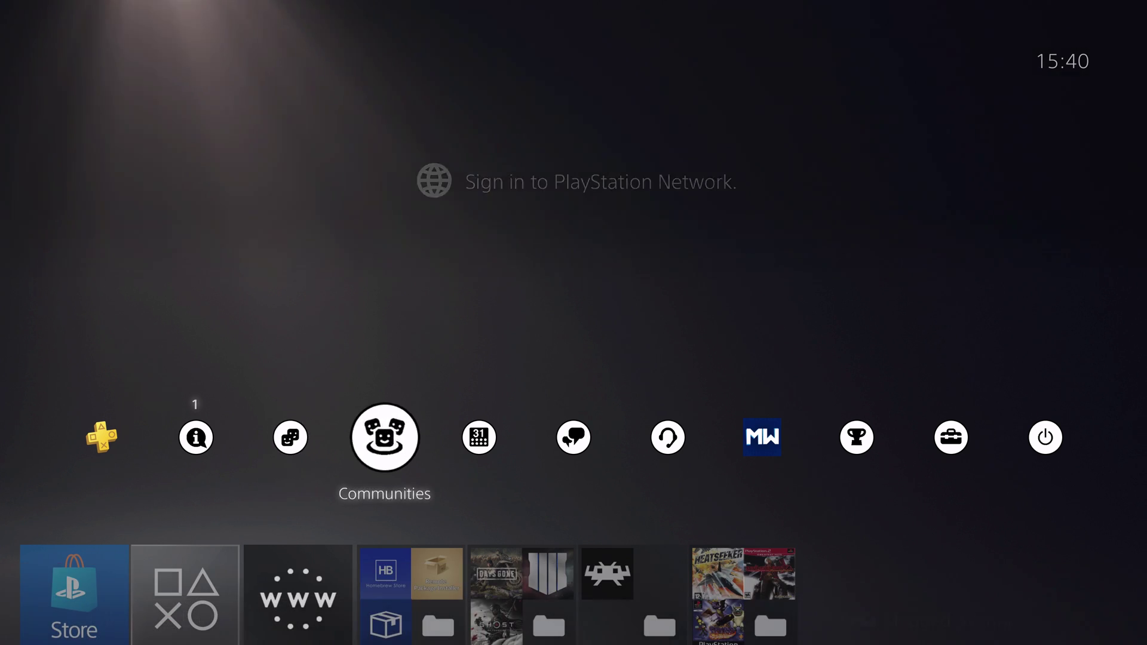
pyautogui.press('Right')
pyautogui.press('Right')
pyautogui.press('Right')
pyautogui.press('Right')
pyautogui.press('Right')
pyautogui.press('Right')
pyautogui.press('Left')
pyautogui.press('Right')
pyautogui.press('Return')
pyautogui.press('Down')
pyautogui.press('Down')
pyautogui.press('Down')
pyautogui.press('Down')
pyautogui.press('Down')
pyautogui.press('Down')
pyautogui.press('Down')
pyautogui.press('Down')
pyautogui.press('Down')
pyautogui.press('Down')
pyautogui.press('Down')
pyautogui.press('Down')
pyautogui.press('Down')
pyautogui.press('Down')
pyautogui.press('Down')
pyautogui.press('Down')
pyautogui.press('Down')
pyautogui.press('Down')
pyautogui.press('Down')
pyautogui.press('Down')
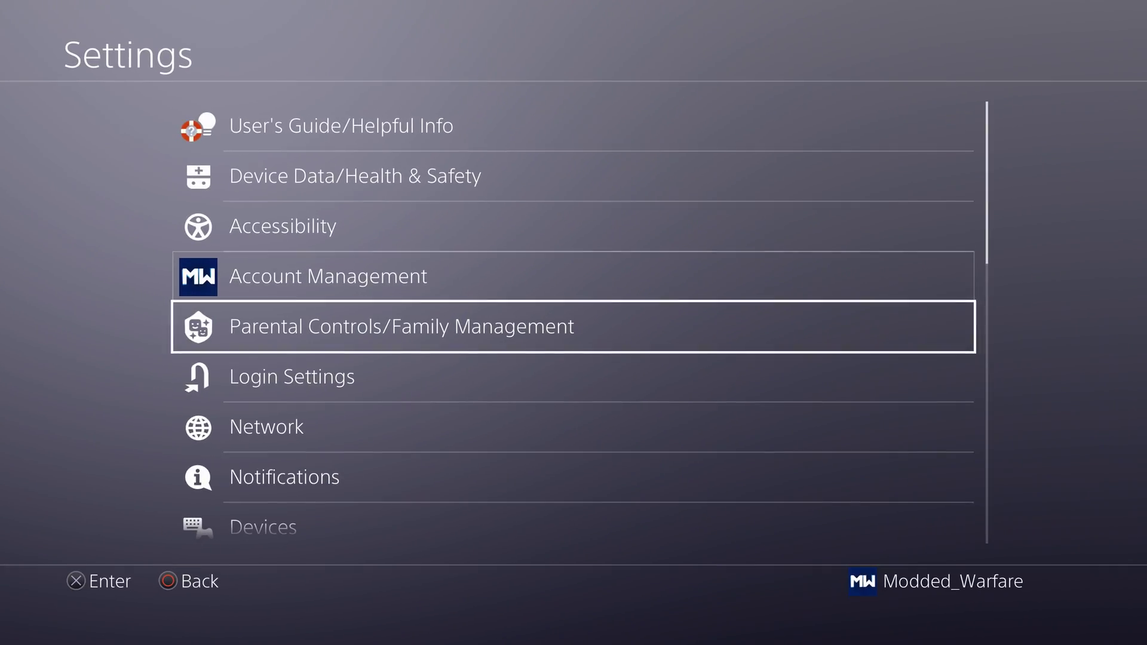
pyautogui.press('Return')
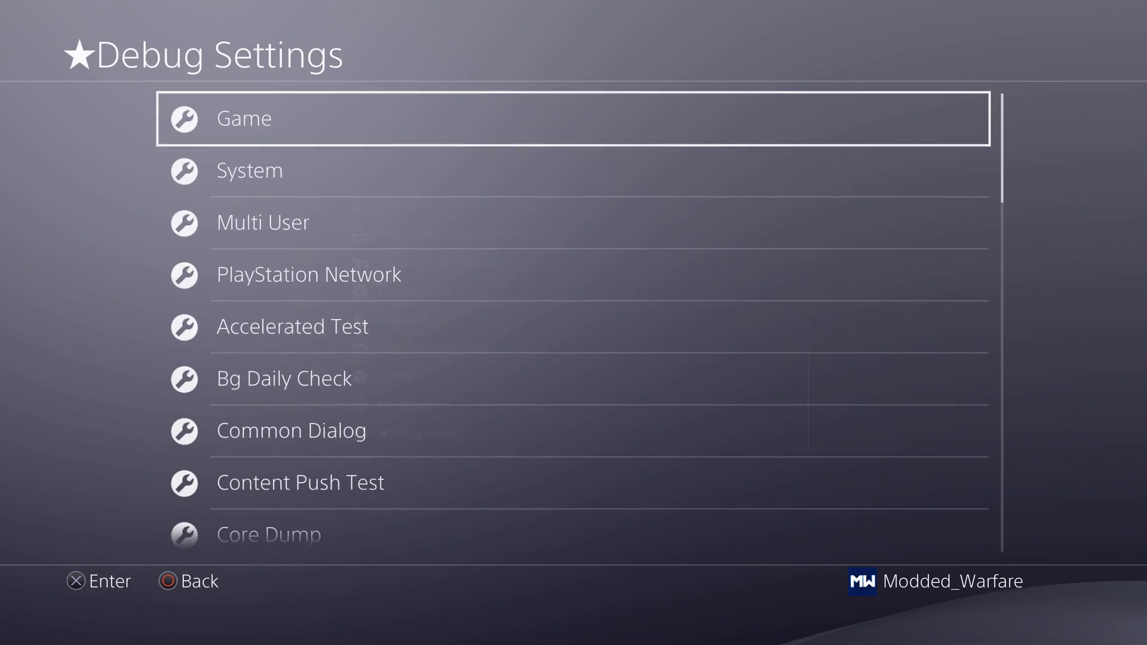
pyautogui.press('Return')
pyautogui.press('Down')
pyautogui.press('Return')
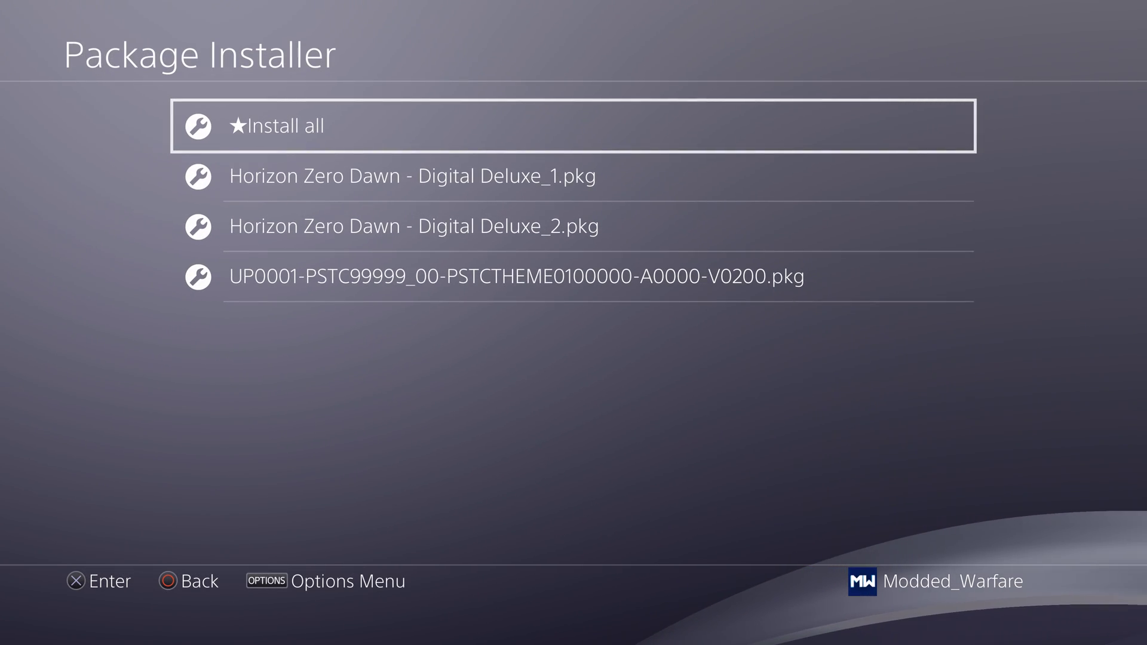
# Install Horizon Zero Dawn - Digital Deluxe_1.pkg from the package list.
pyautogui.press('Down')
pyautogui.press('Down')
pyautogui.press('Down')
pyautogui.press('Up')
pyautogui.press('Up')
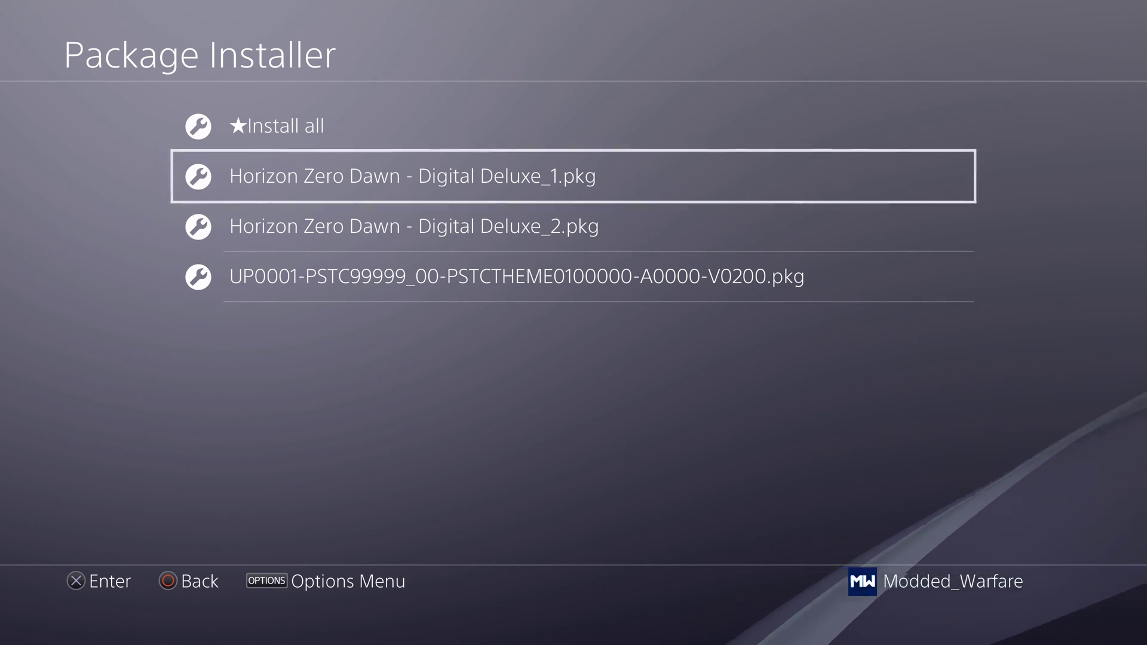
pyautogui.press('Return')
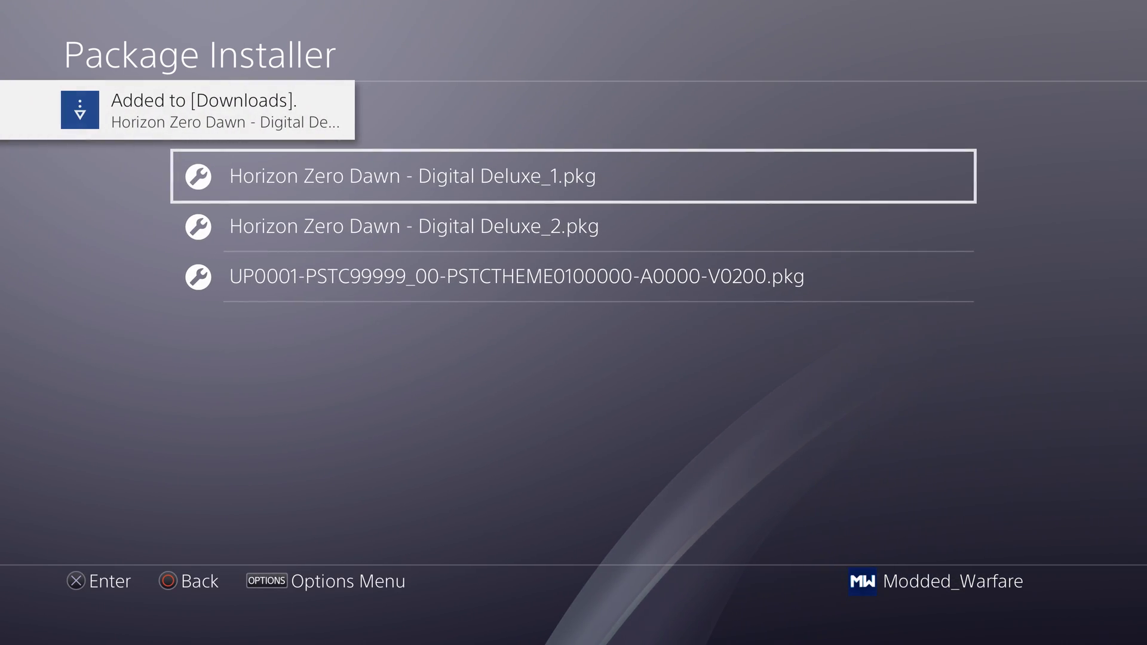
pyautogui.press('Down')
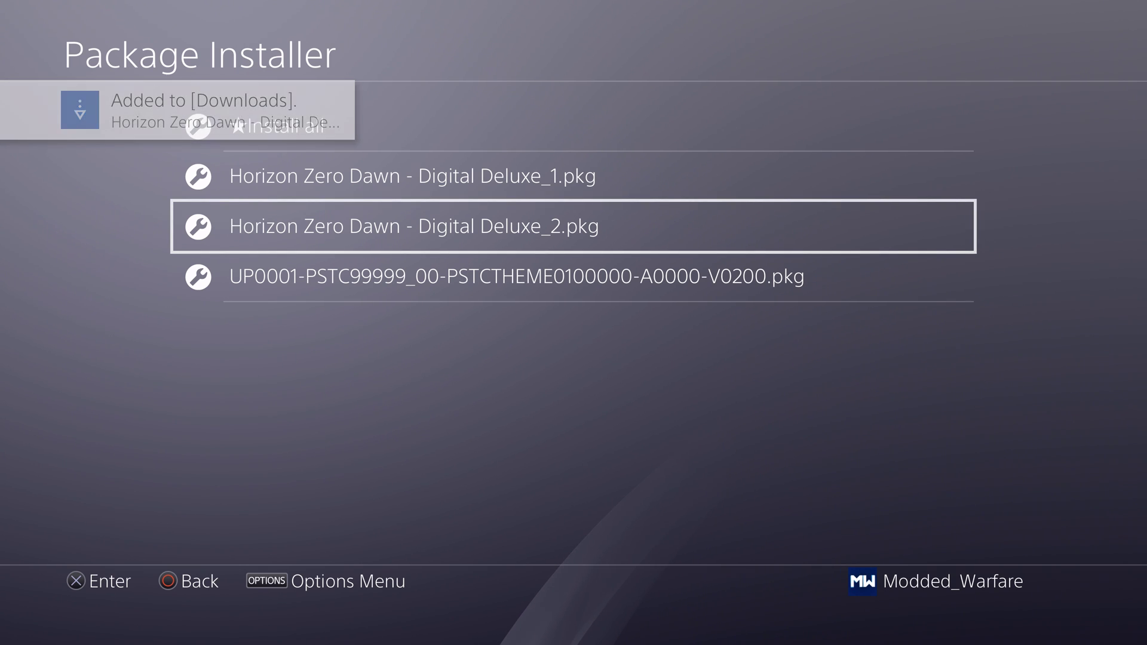
# Reinstall Horizon Zero Dawn - Digital Deluxe_2.pkg, choosing Yes to continue, to reach its theme page.
pyautogui.press('Return')
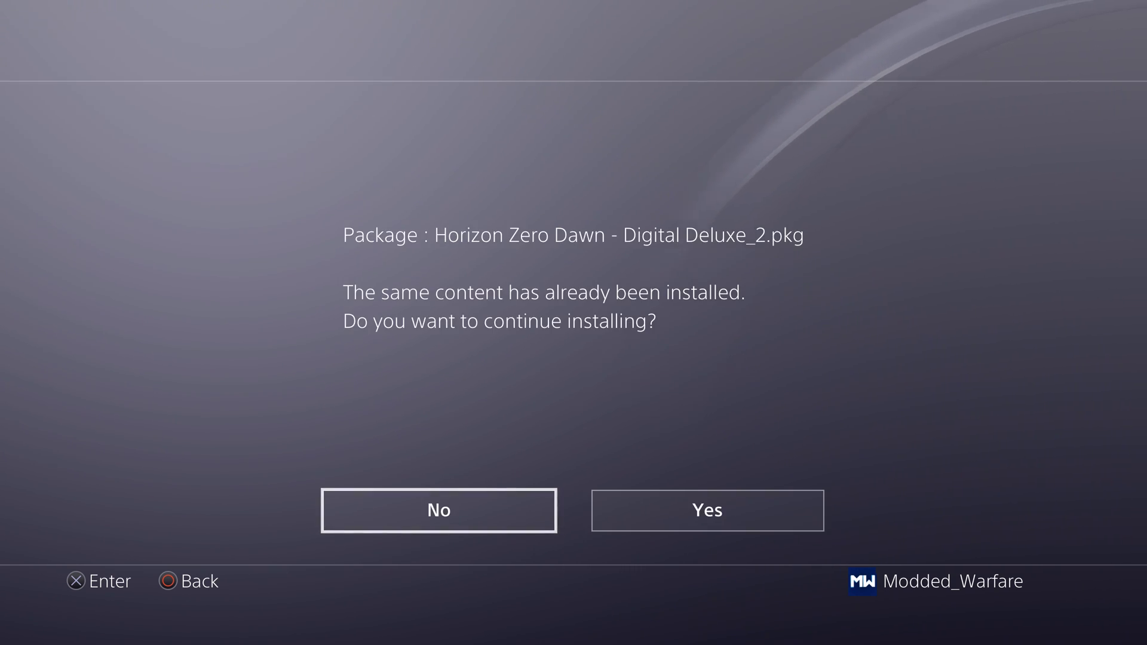
pyautogui.press('Right')
pyautogui.press('Return')
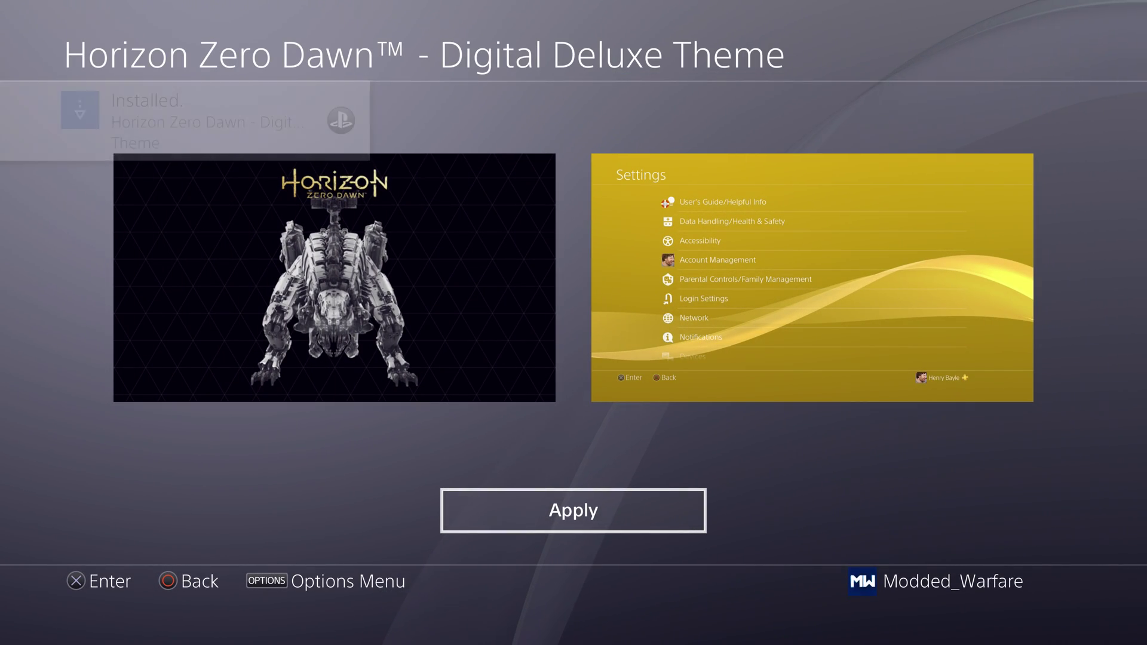
# Apply the Horizon Zero Dawn Digital Deluxe Theme and back out to the home screen.
pyautogui.press('Return')
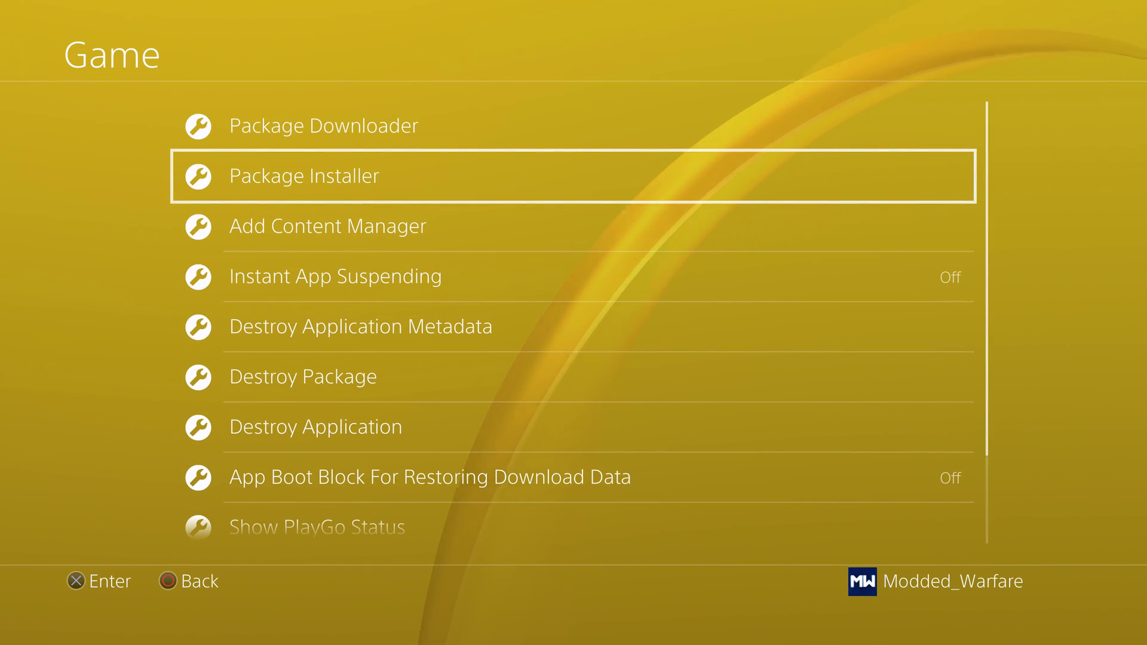
pyautogui.press('Escape')
pyautogui.press('Escape')
pyautogui.press('Escape')
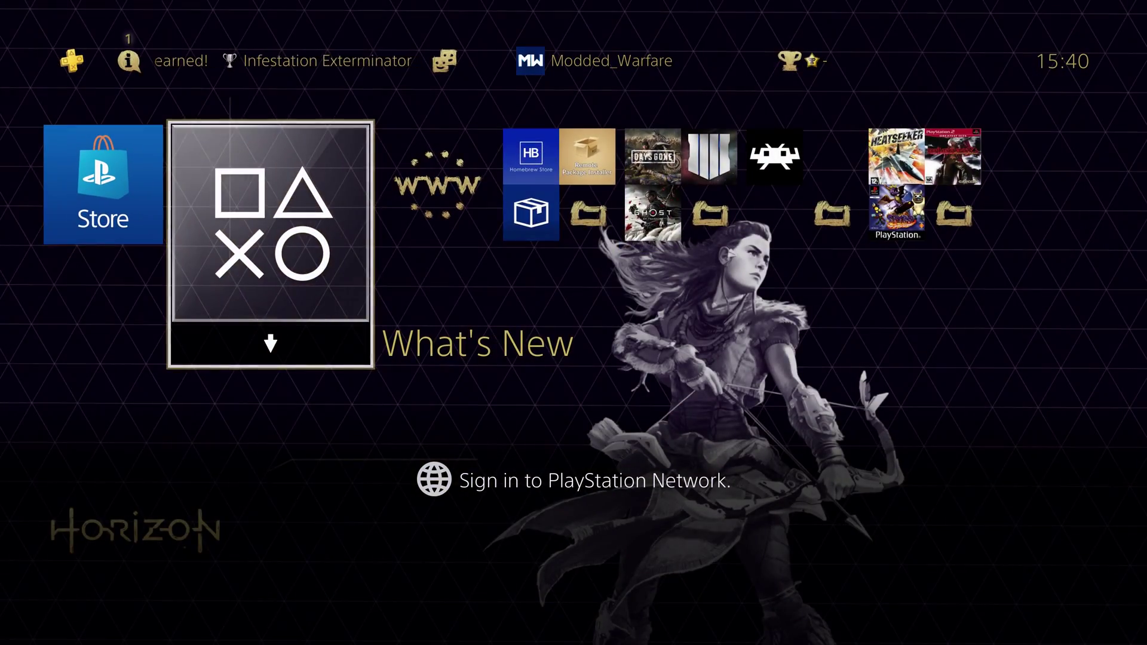
pyautogui.press('Right')
# Browse the function area to view the new Horizon theme artwork.
pyautogui.press('Up')
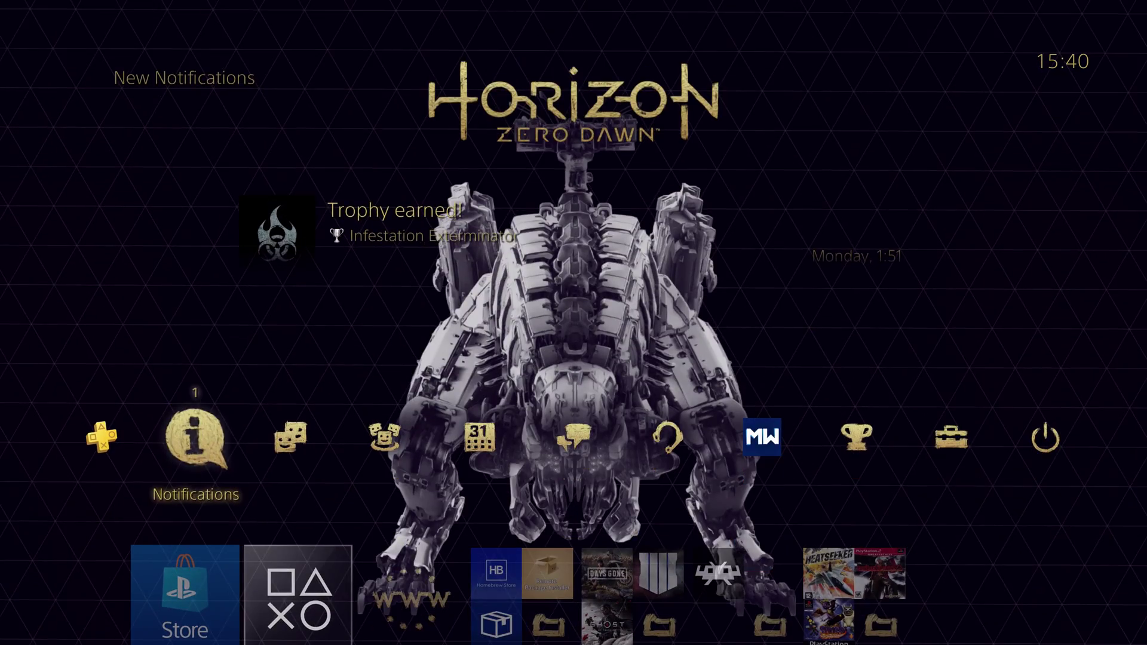
pyautogui.press('Right')
pyautogui.press('Right')
pyautogui.press('Right')
pyautogui.press('Right')
pyautogui.press('Right')
pyautogui.press('Left')
pyautogui.press('Left')
pyautogui.press('Left')
pyautogui.press('Left')
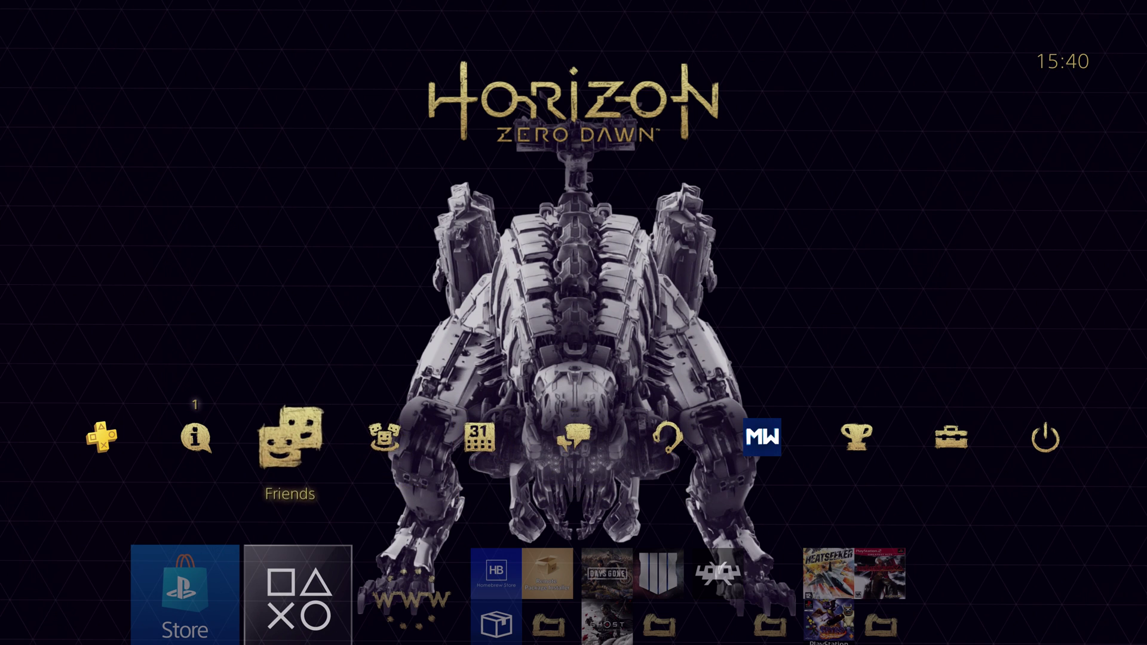
pyautogui.press('Down')
pyautogui.press('Right')
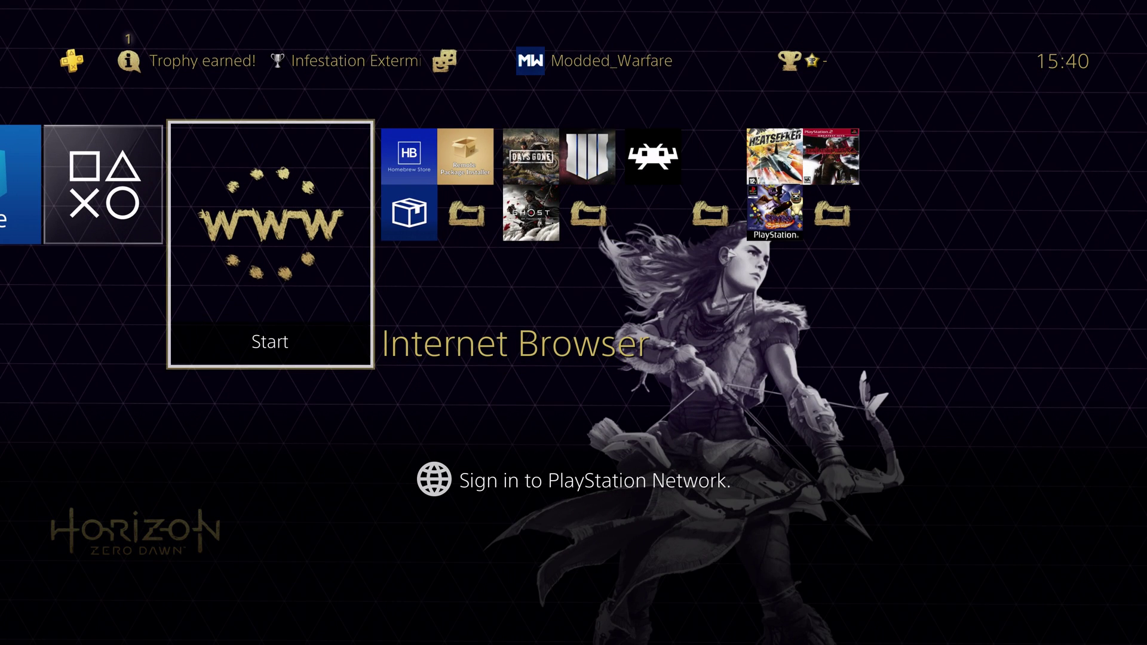